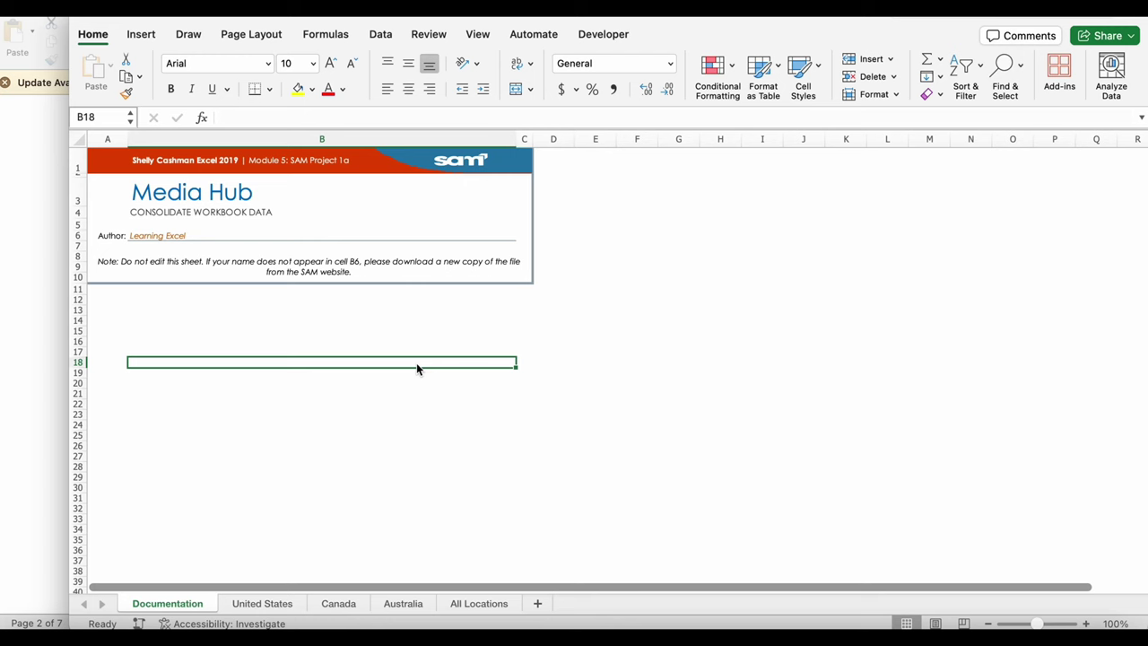
Review the instructions, then group the United States, Canada and Australia sheets.
click(6, 325)
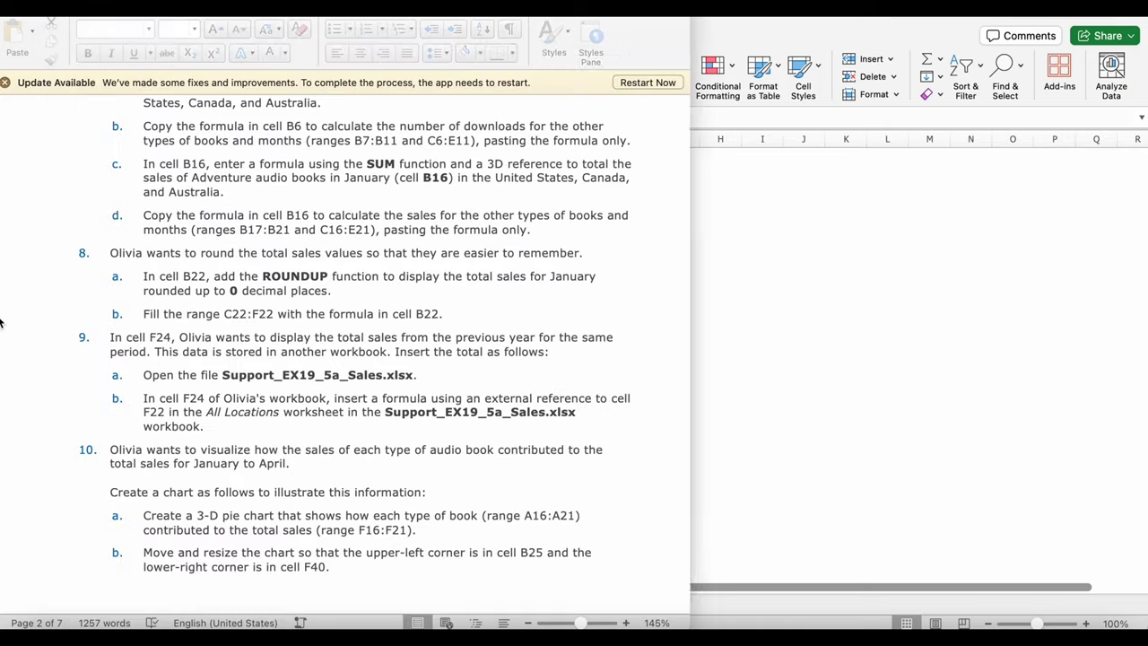
scroll(401, 345, up, 5)
scroll(401, 344, up, 10)
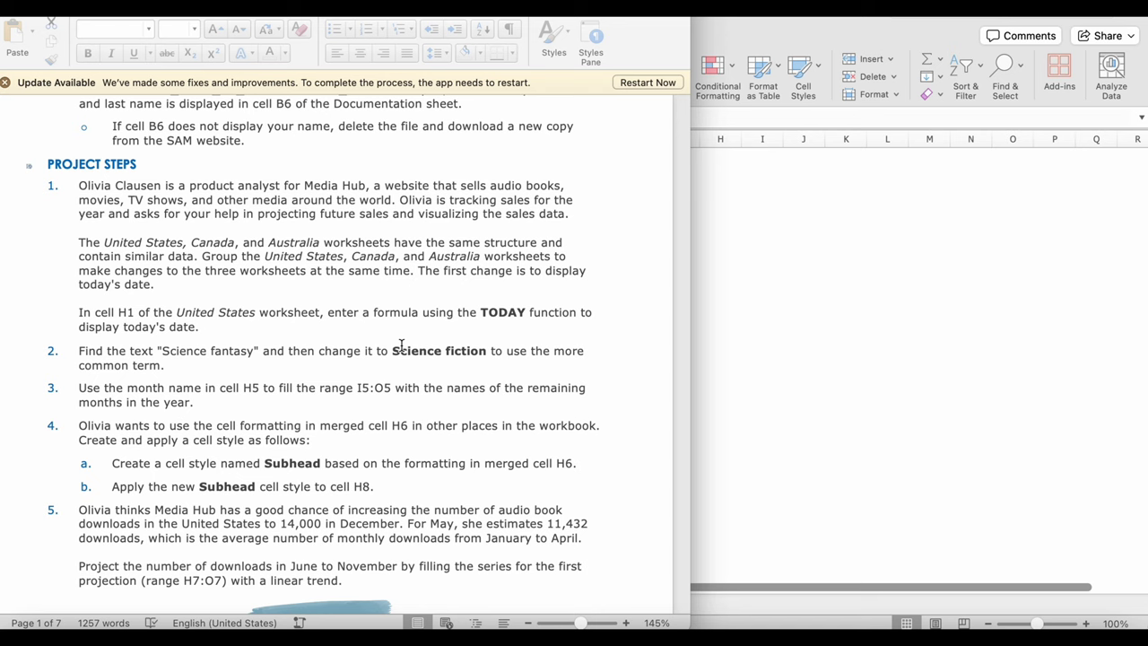
click(725, 431)
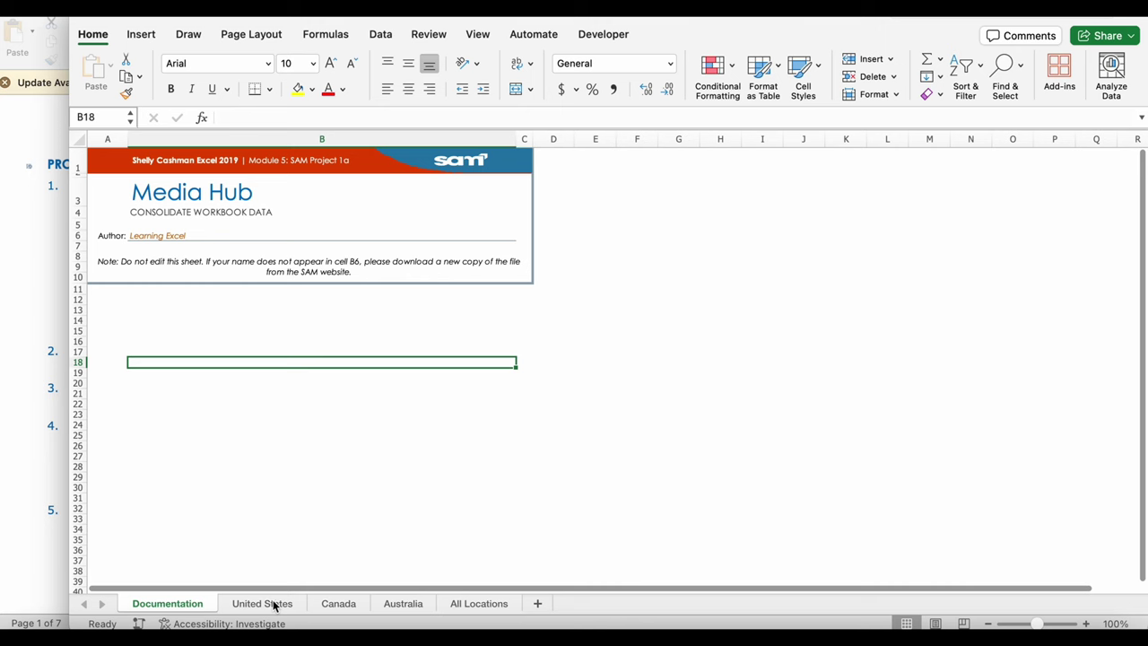
click(275, 604)
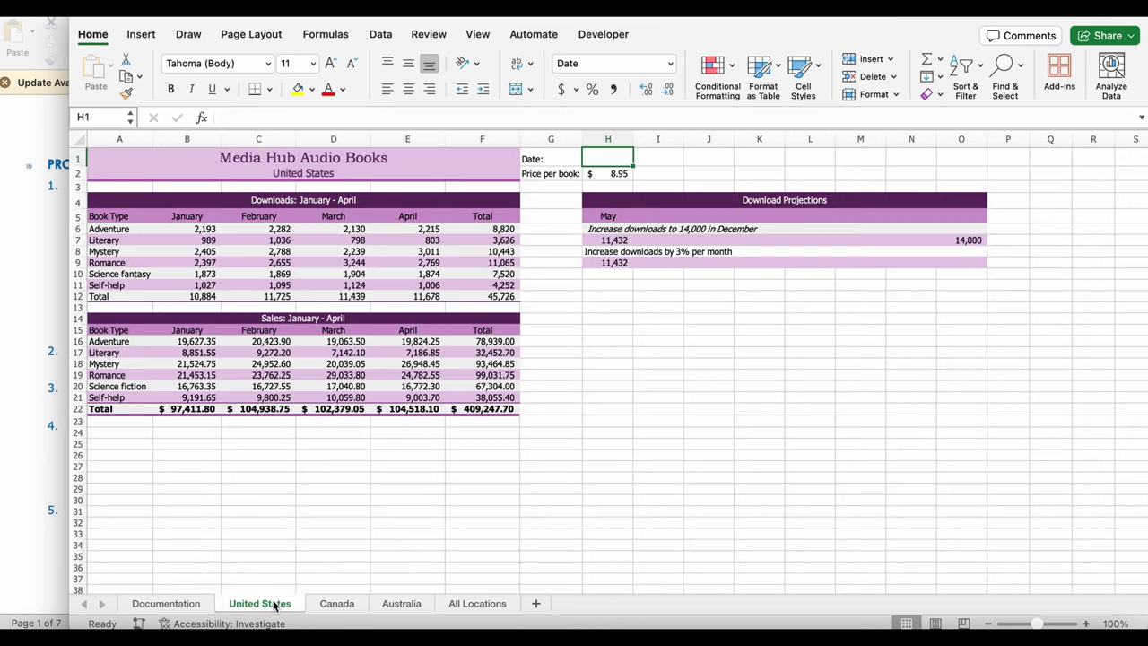
shift+click(338, 606)
shift+click(416, 607)
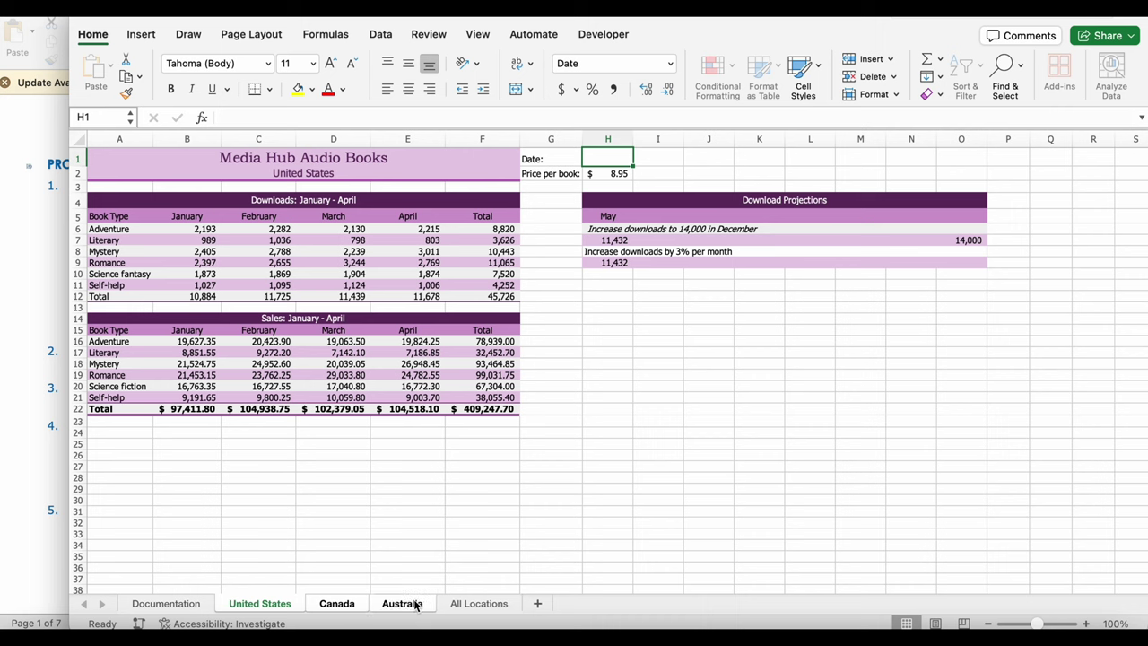
Enter =TODAY() in H1 of the grouped sheets to show today's date.
click(64, 333)
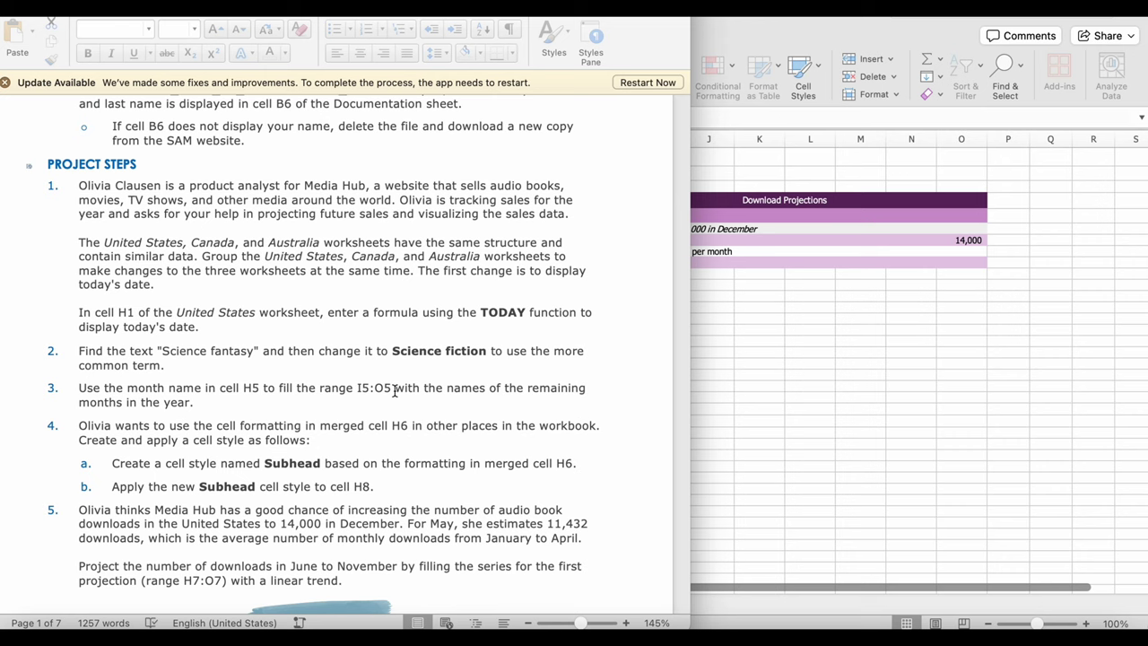
click(730, 526)
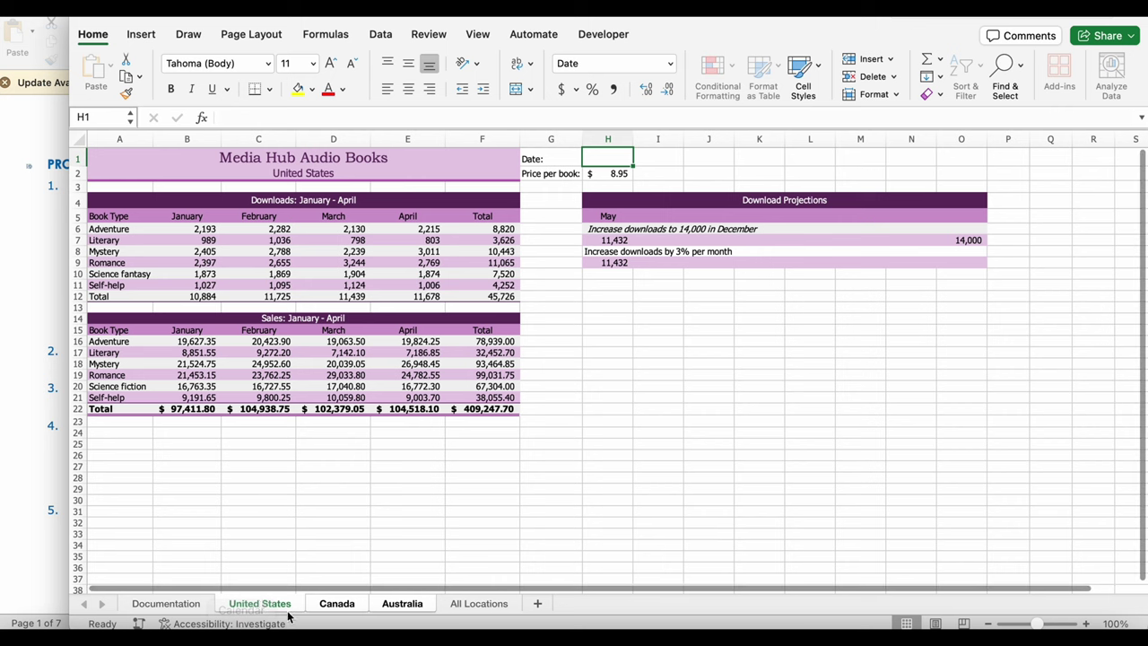
double_click(604, 160)
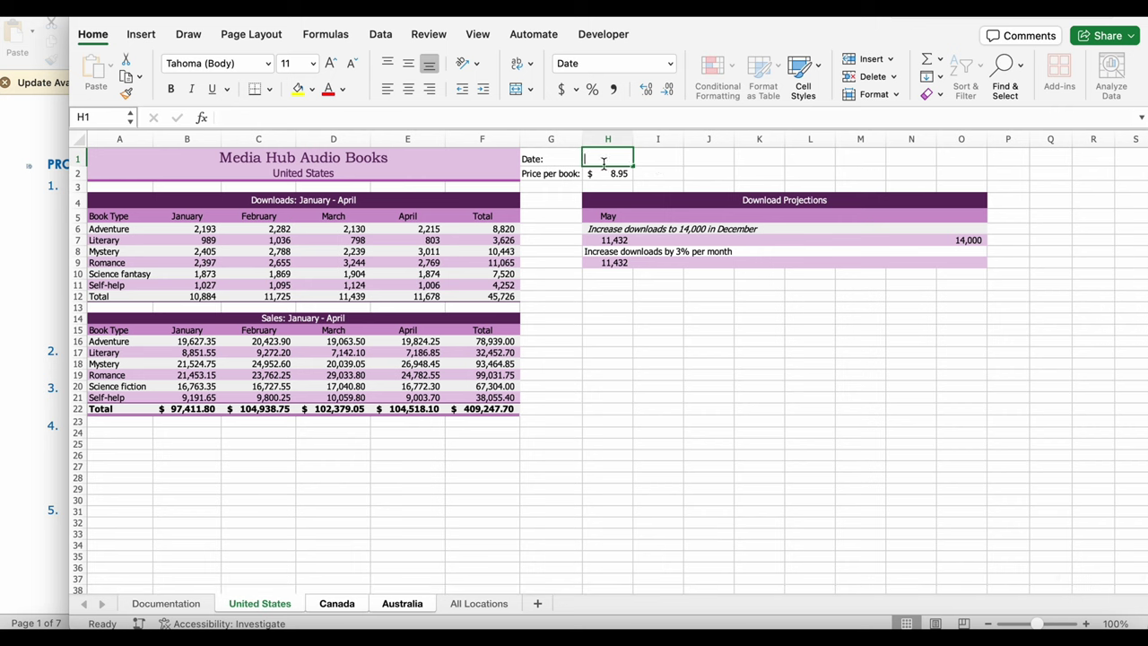
text(=)
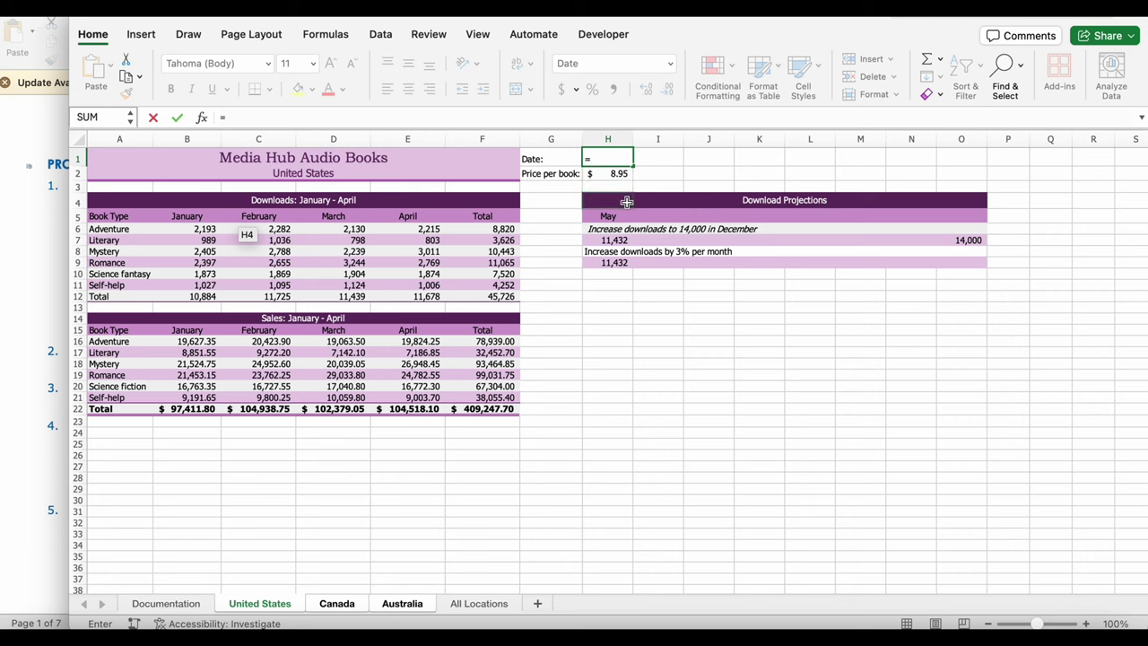
text(TO)
double_click(626, 205)
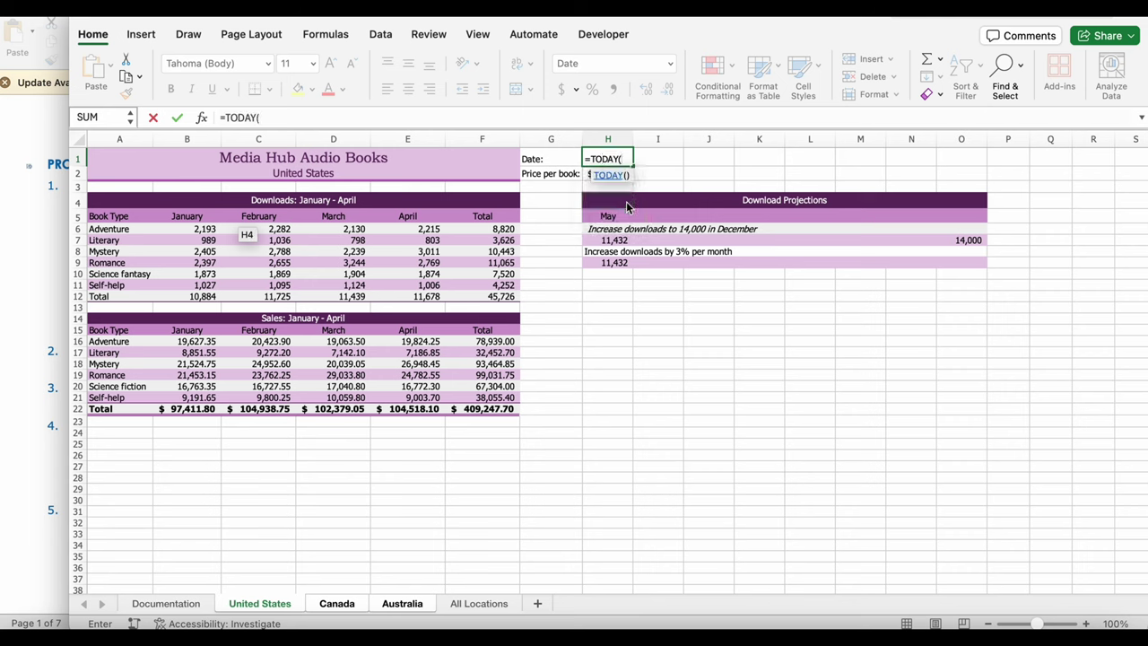
key(Return)
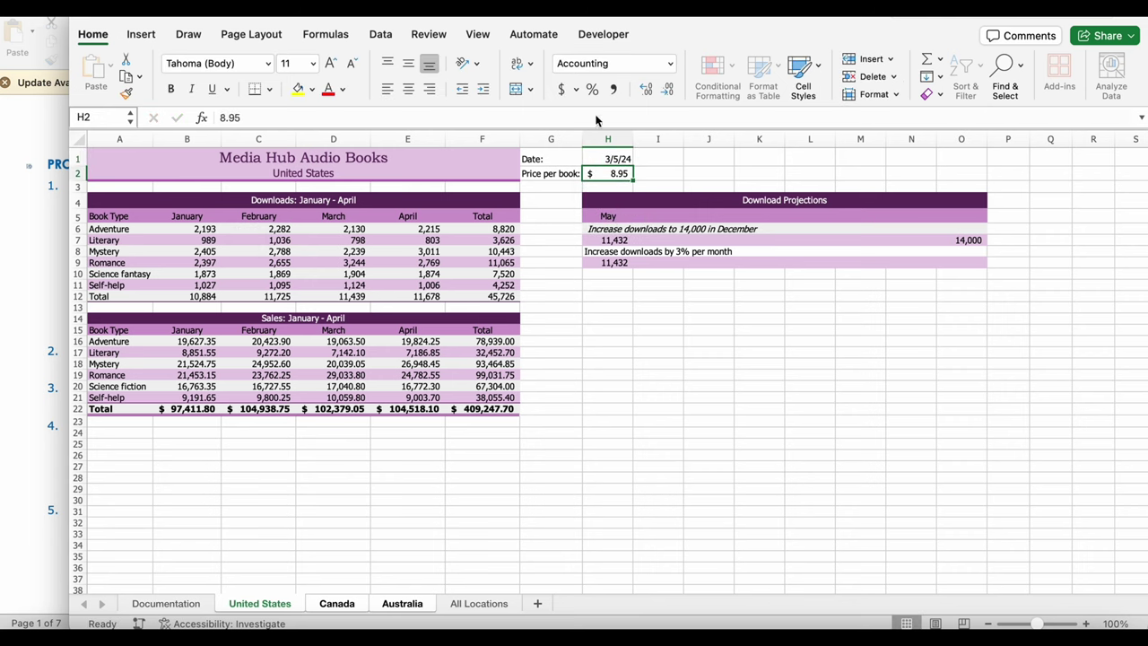
click(27, 429)
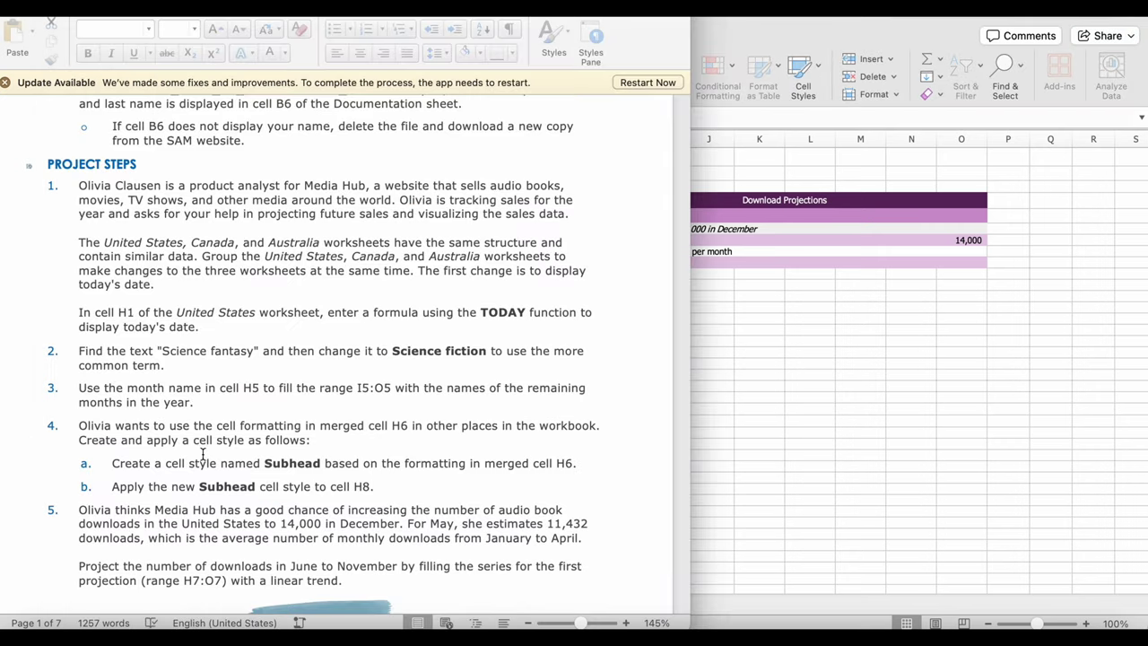
Edit cell A10 so it reads 'Science fiction' instead of 'Science fantasy'.
click(807, 294)
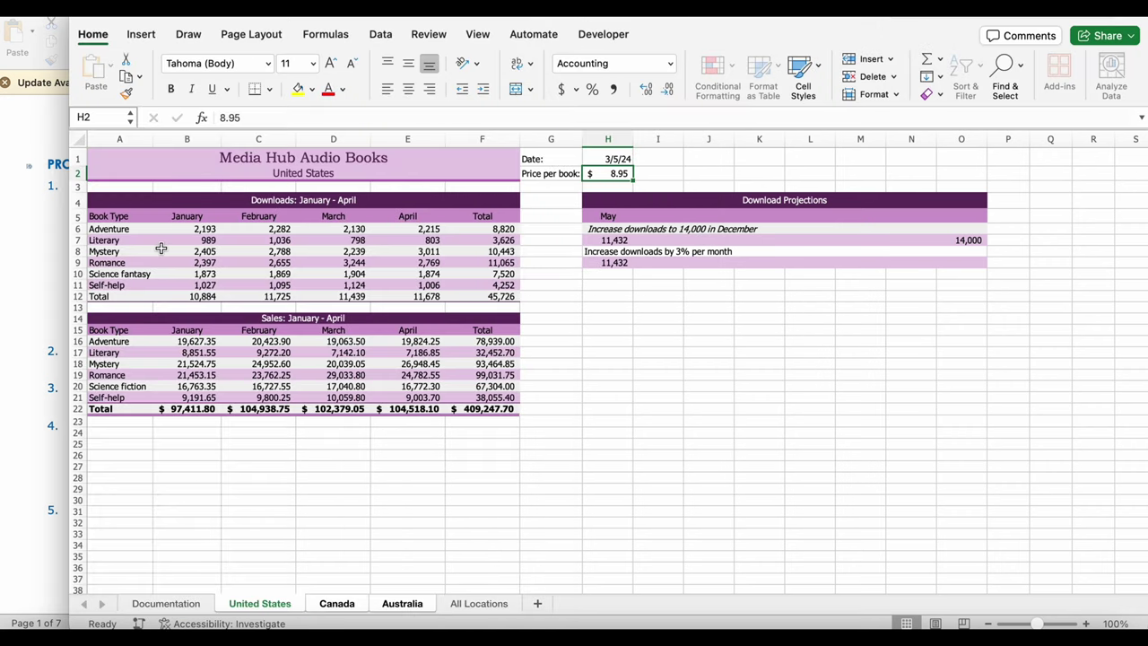
click(154, 275)
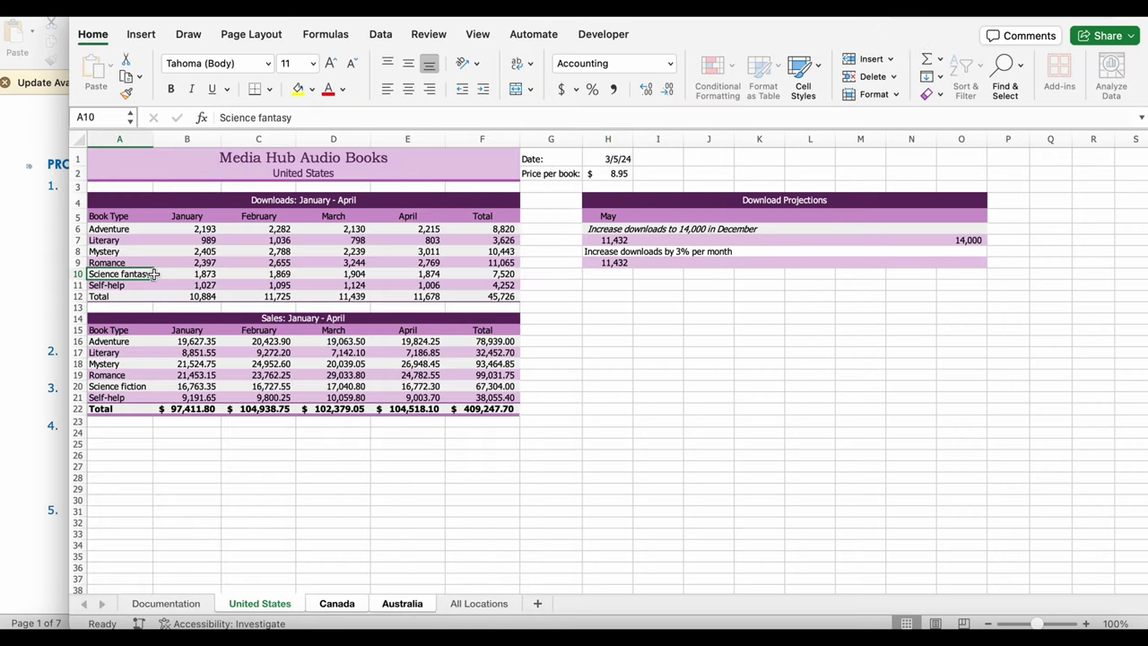
double_click(143, 274)
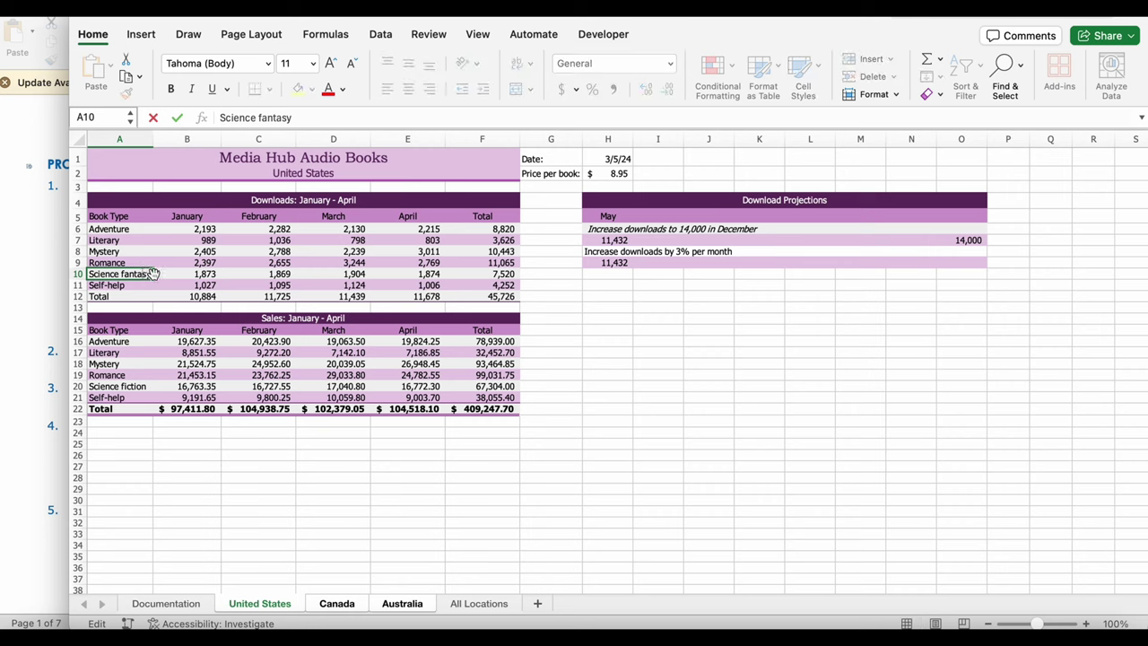
drag(299, 122, 266, 116)
key(BackSpace)
key(BackSpace)
text(iction)
click(197, 299)
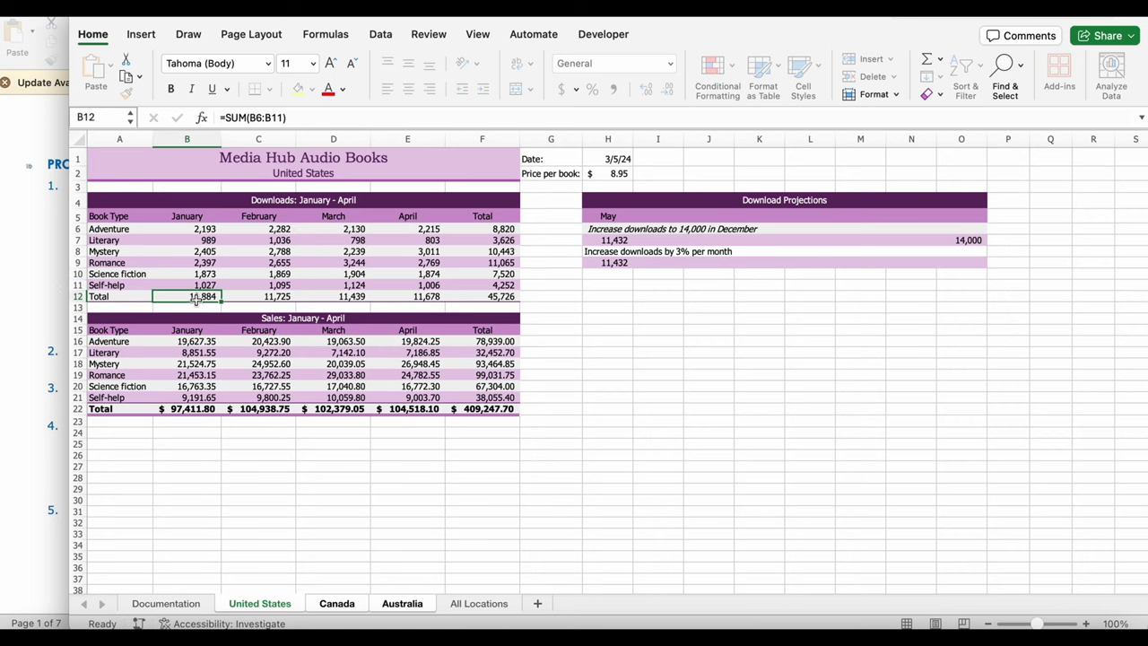
click(18, 308)
scroll(144, 375, down, 3)
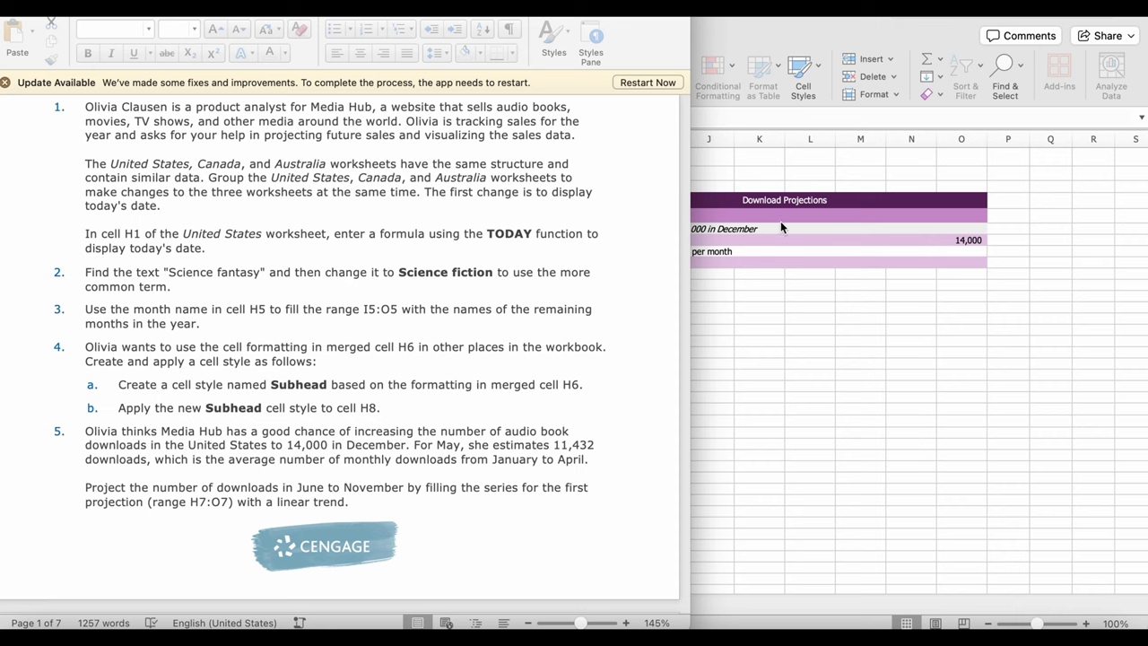
Extend the month series from May in H5 to fill June through December across I5:O5.
click(706, 284)
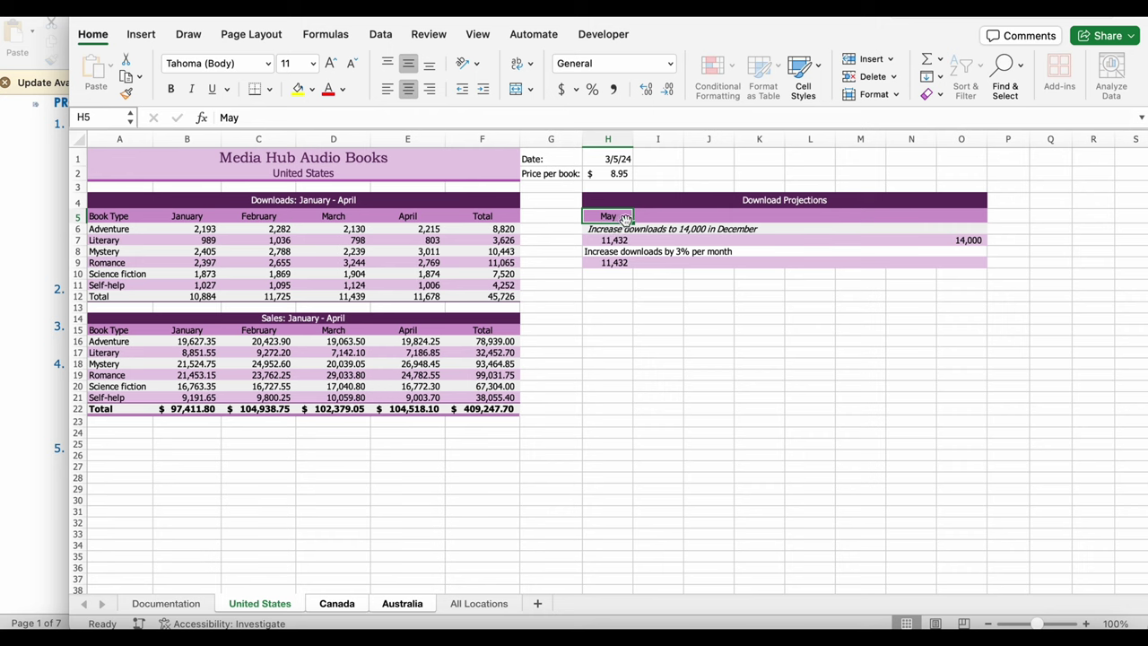
drag(636, 222, 989, 218)
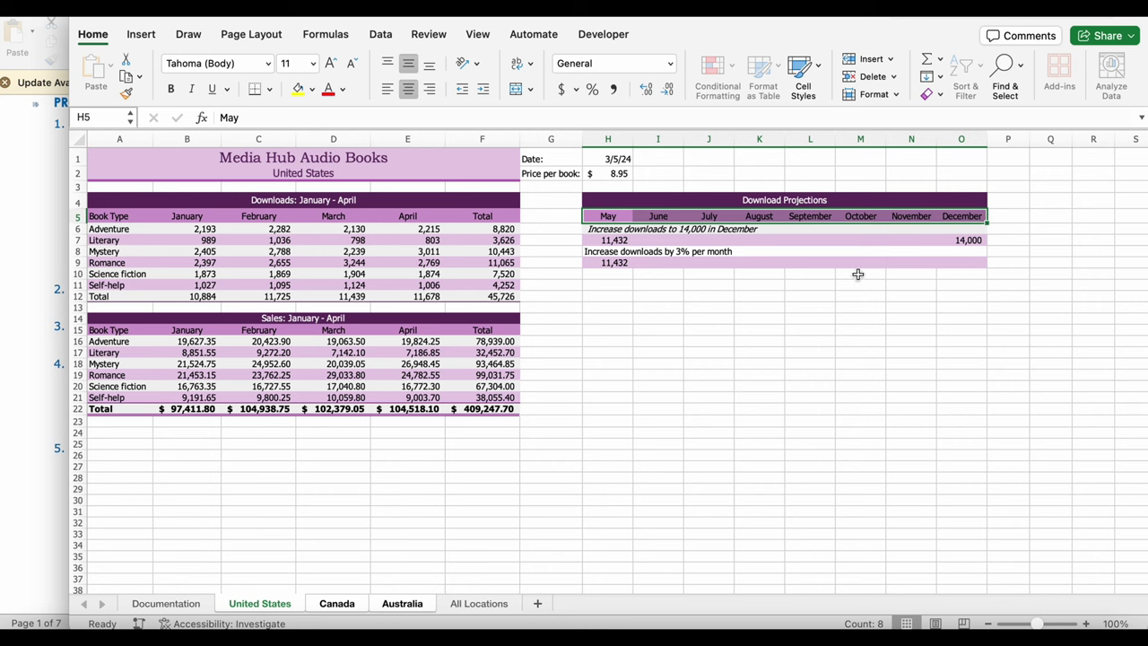
click(687, 297)
click(6, 343)
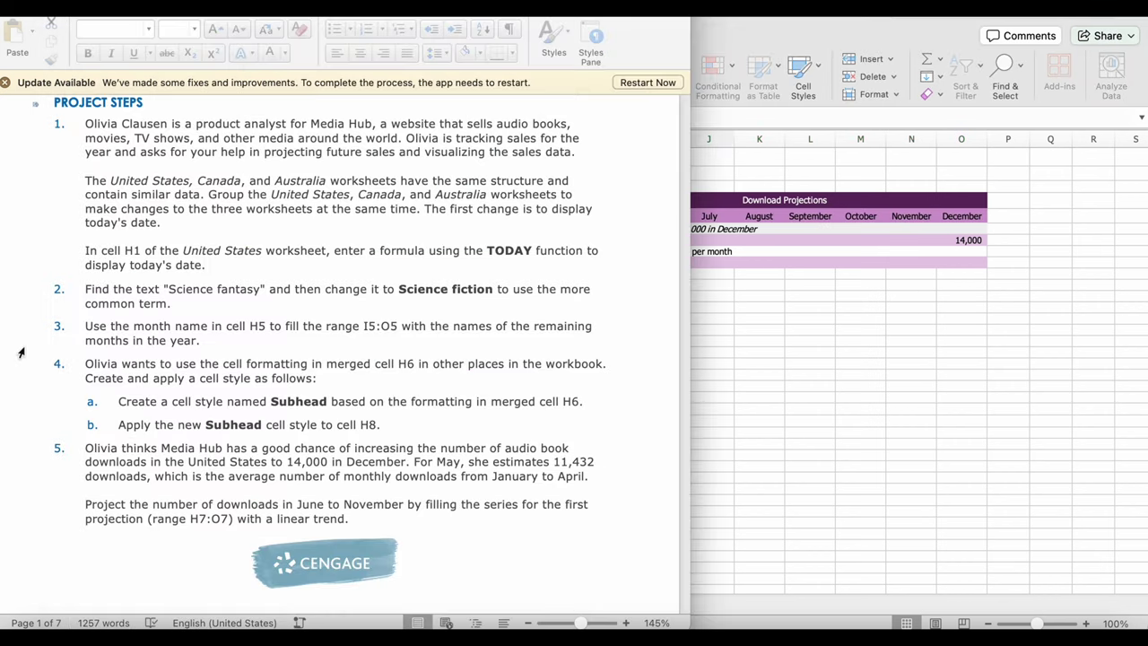
scroll(313, 453, down, 3)
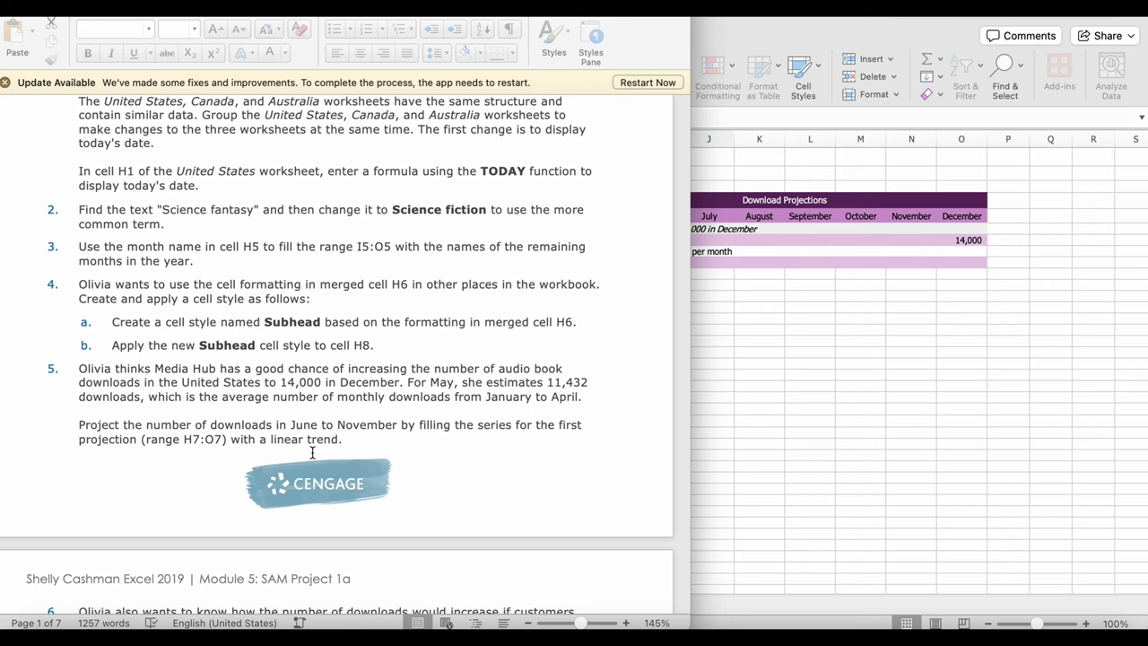
Create a cell style named 'Subhead' from merged cell H6's formatting, then select H8.
click(709, 296)
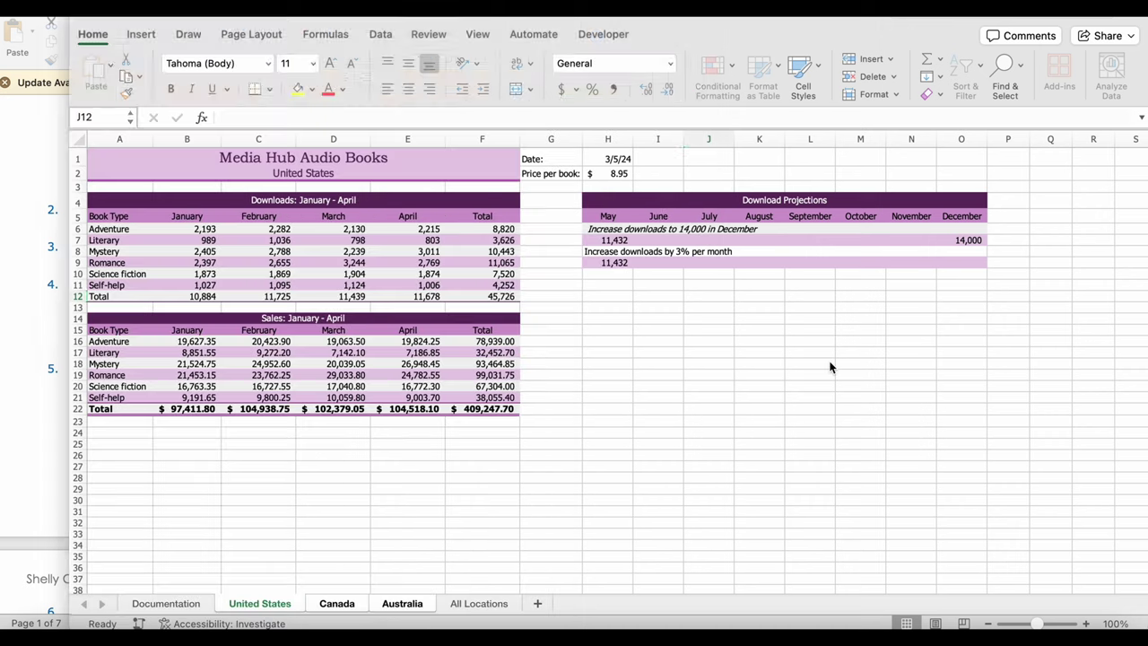
click(609, 216)
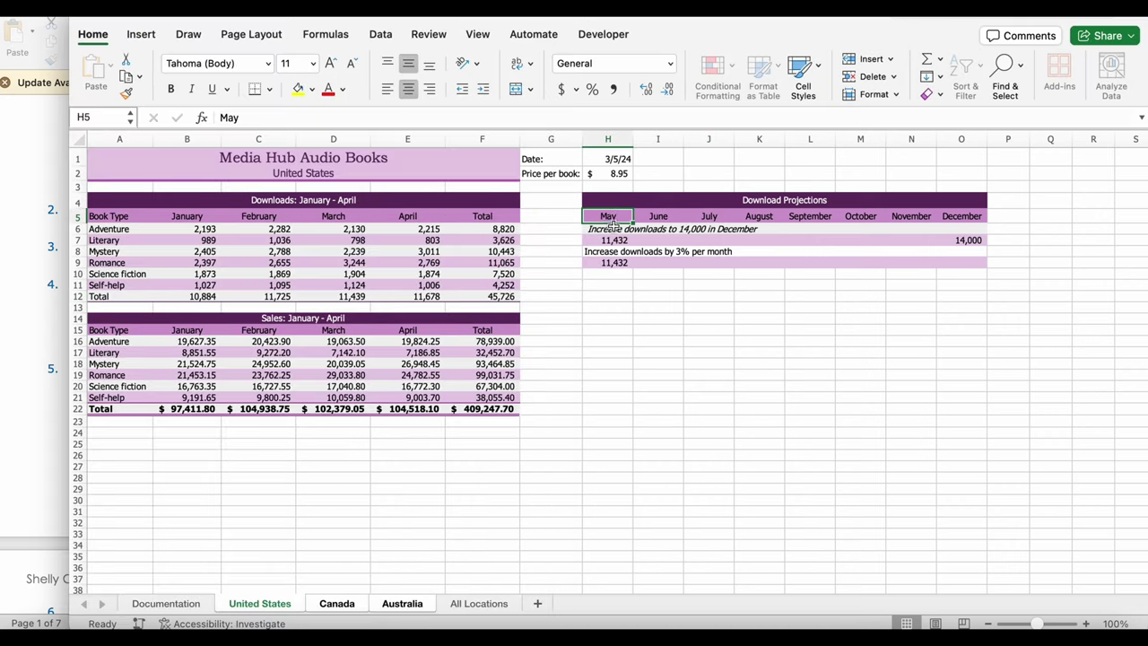
click(610, 229)
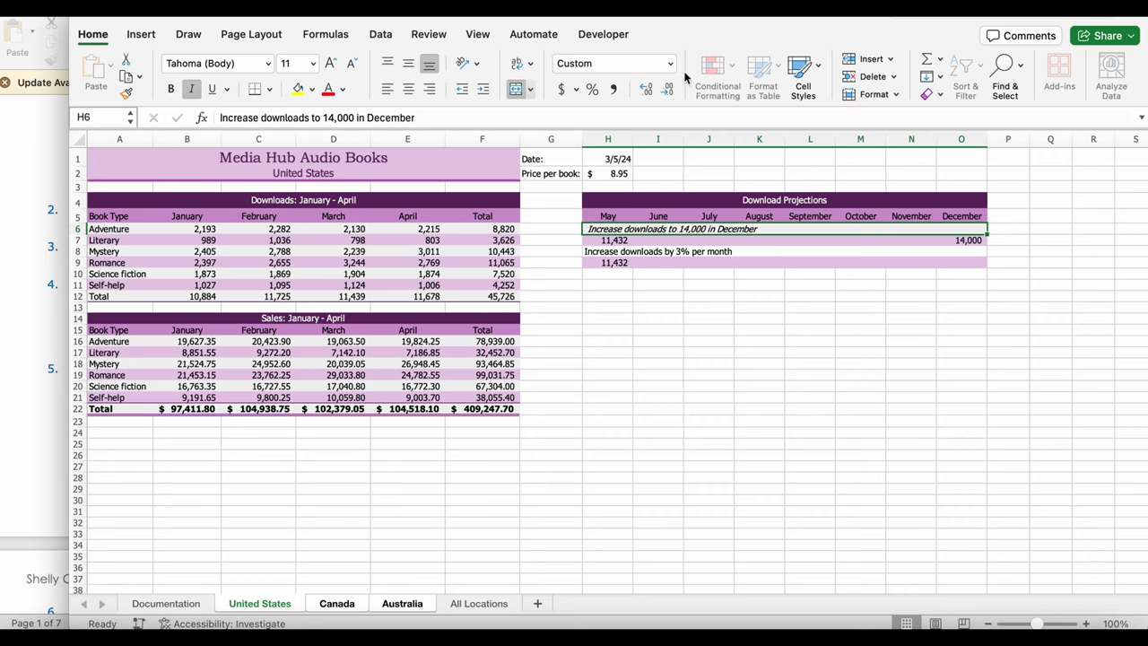
click(812, 72)
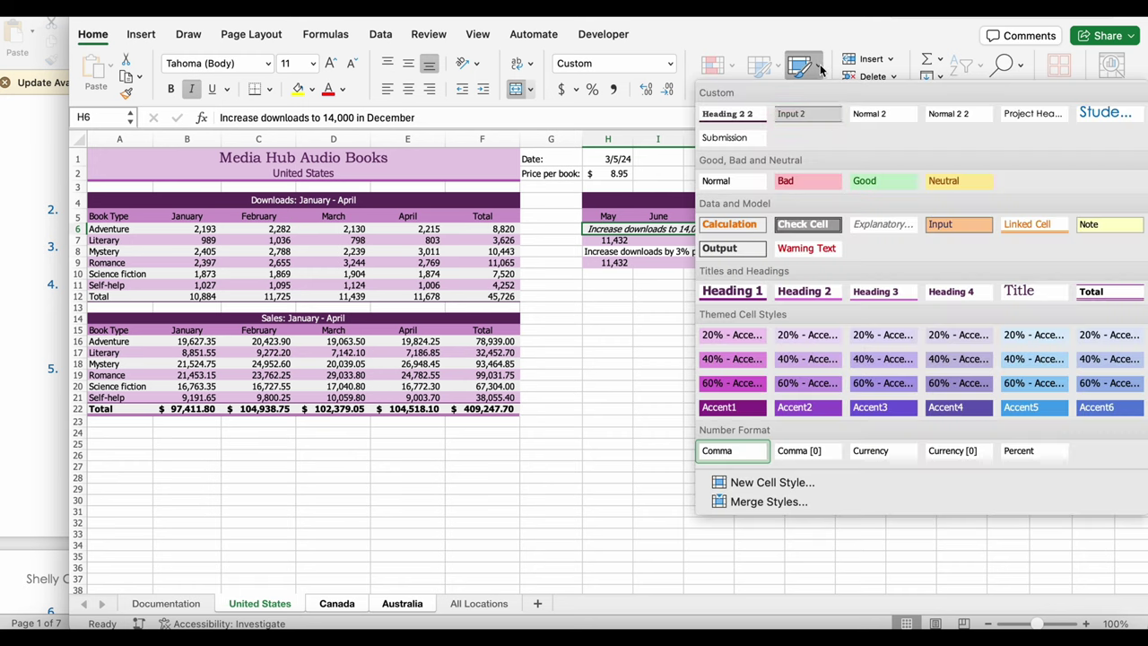
click(739, 483)
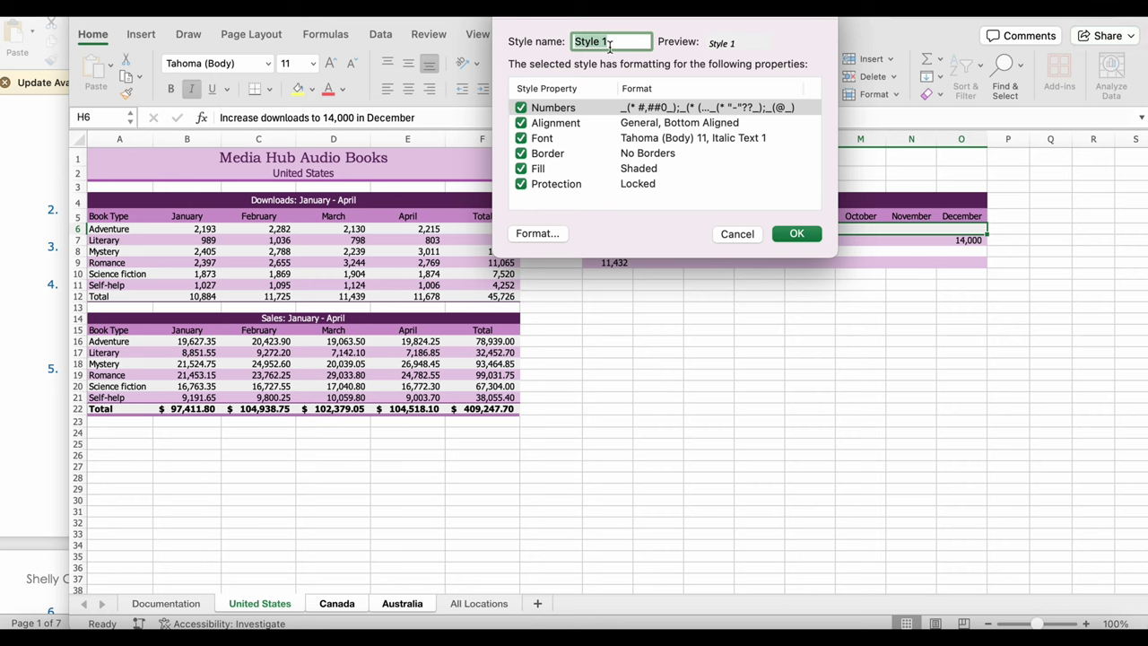
text(A)
key(BackSpace)
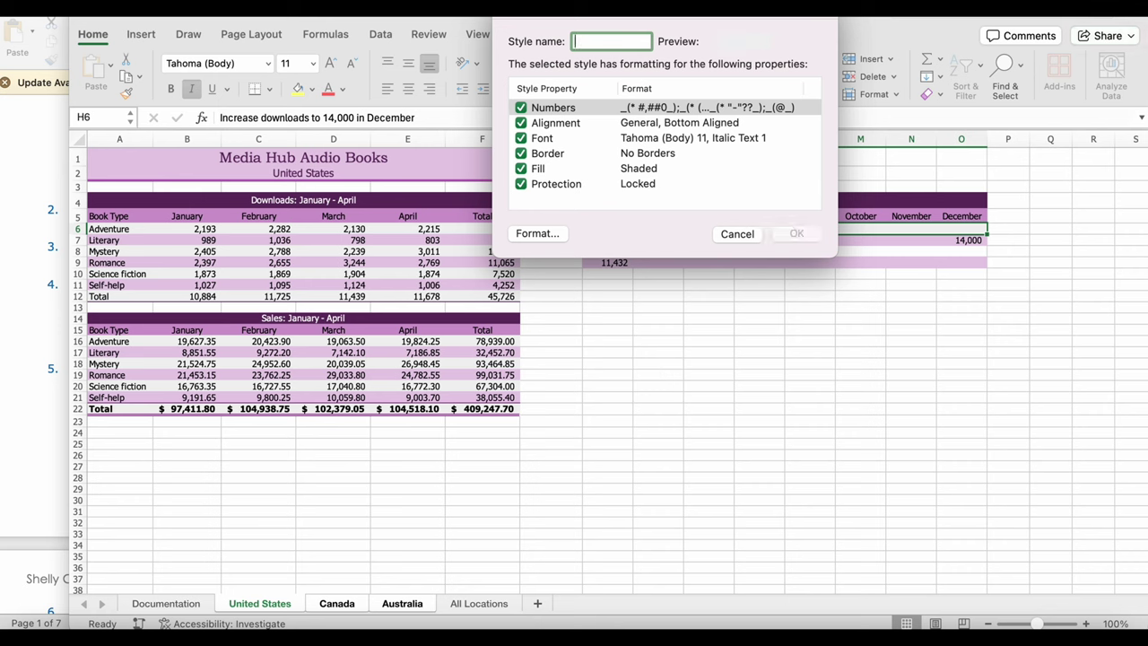
text(Subhead)
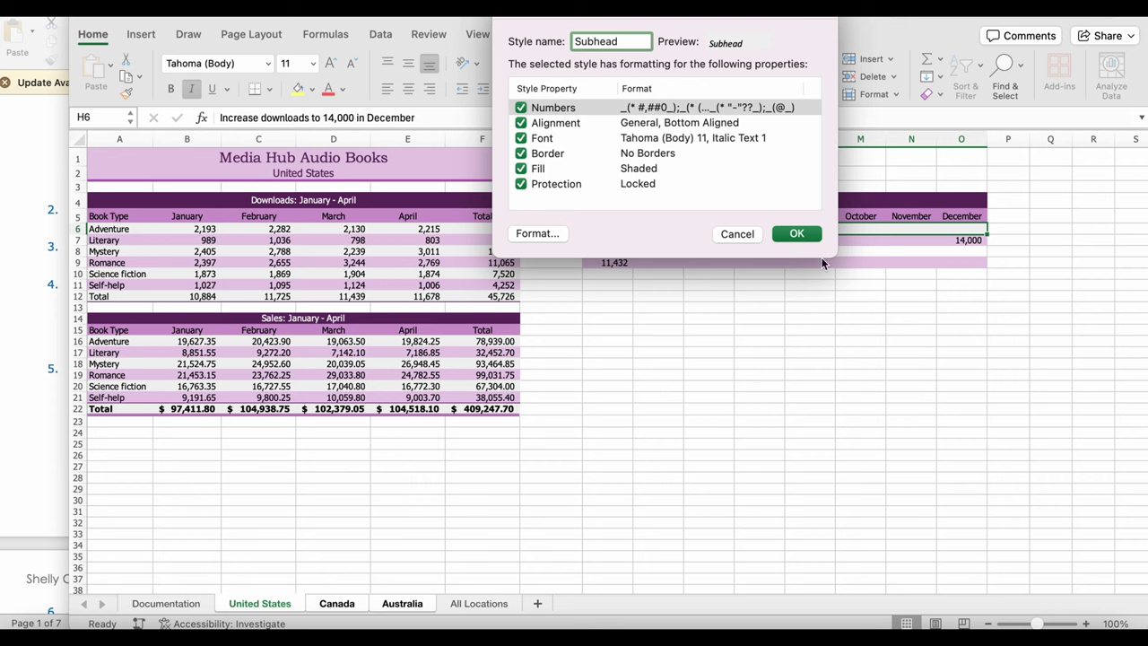
click(798, 234)
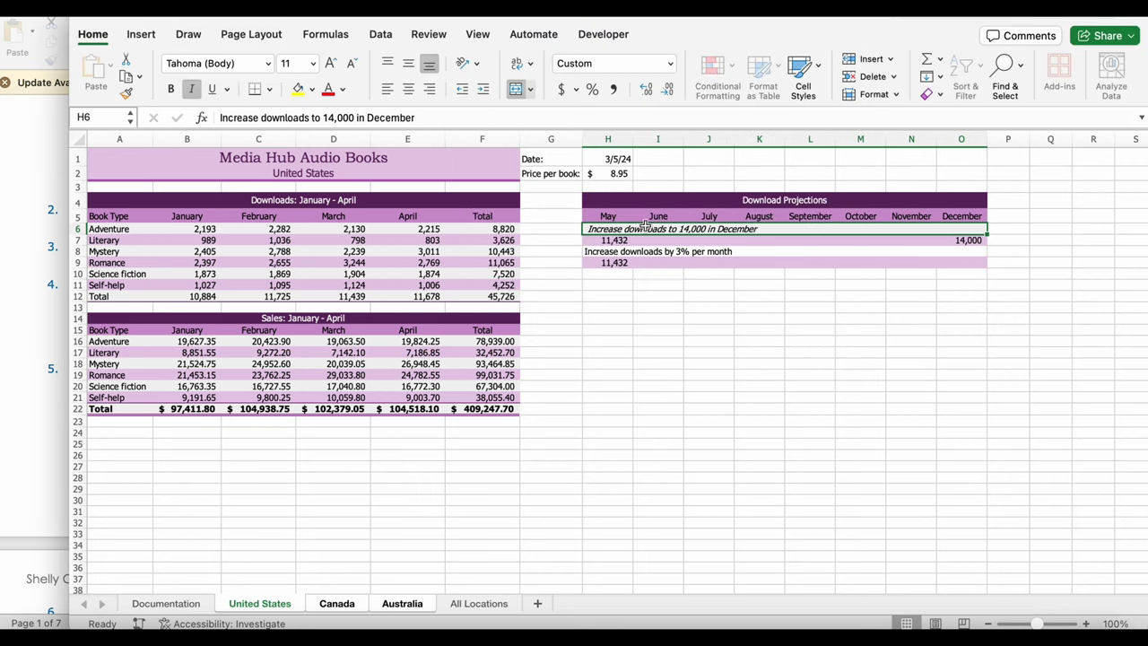
click(51, 280)
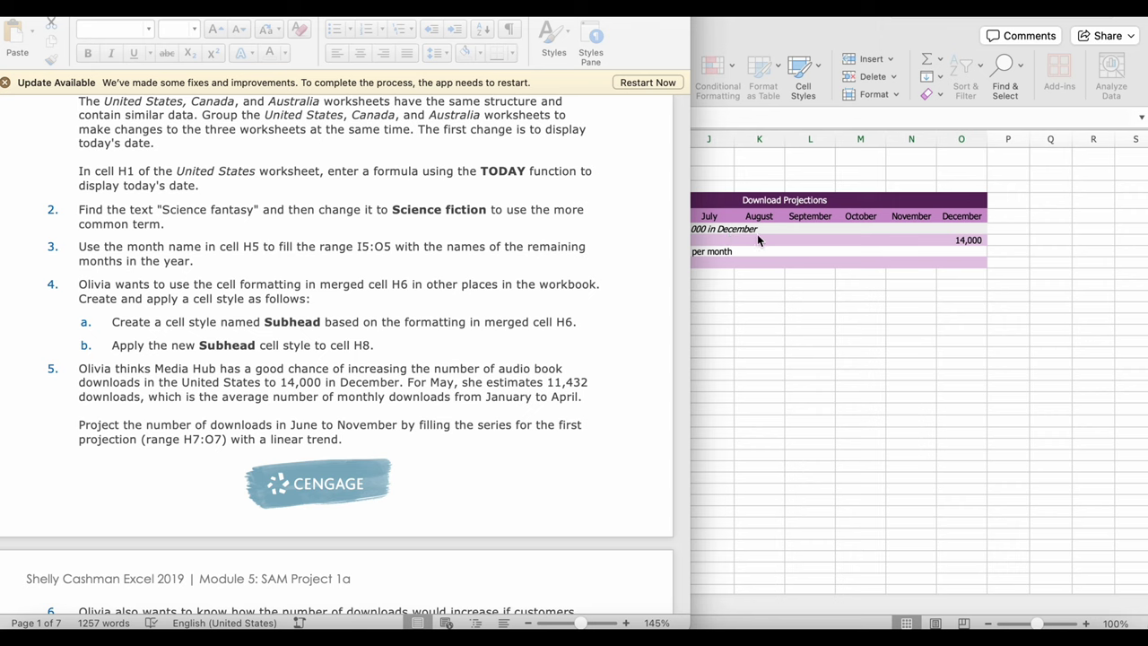
click(781, 238)
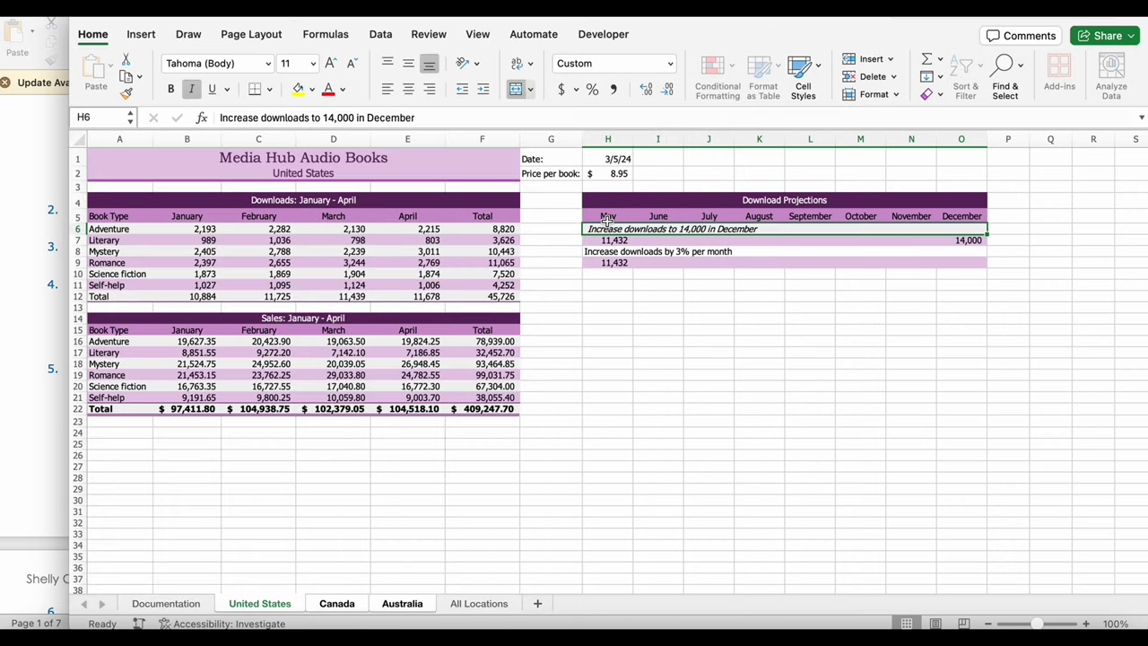
click(614, 252)
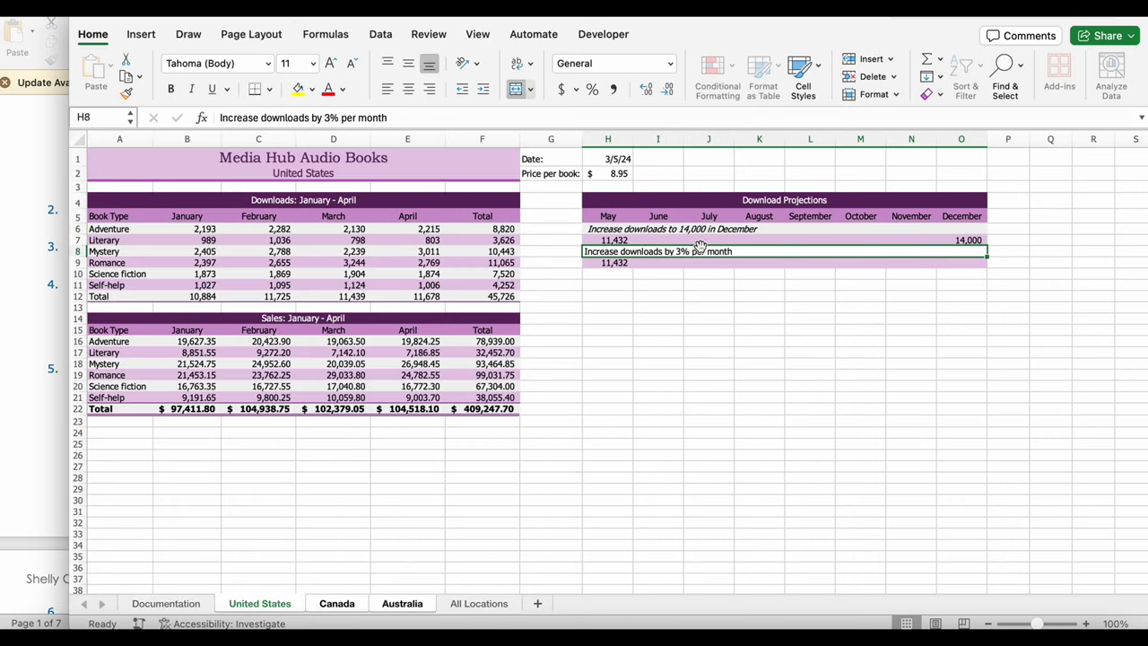
Apply the Subhead style to the 'Increase downloads by 3% per month' label in H8.
click(819, 75)
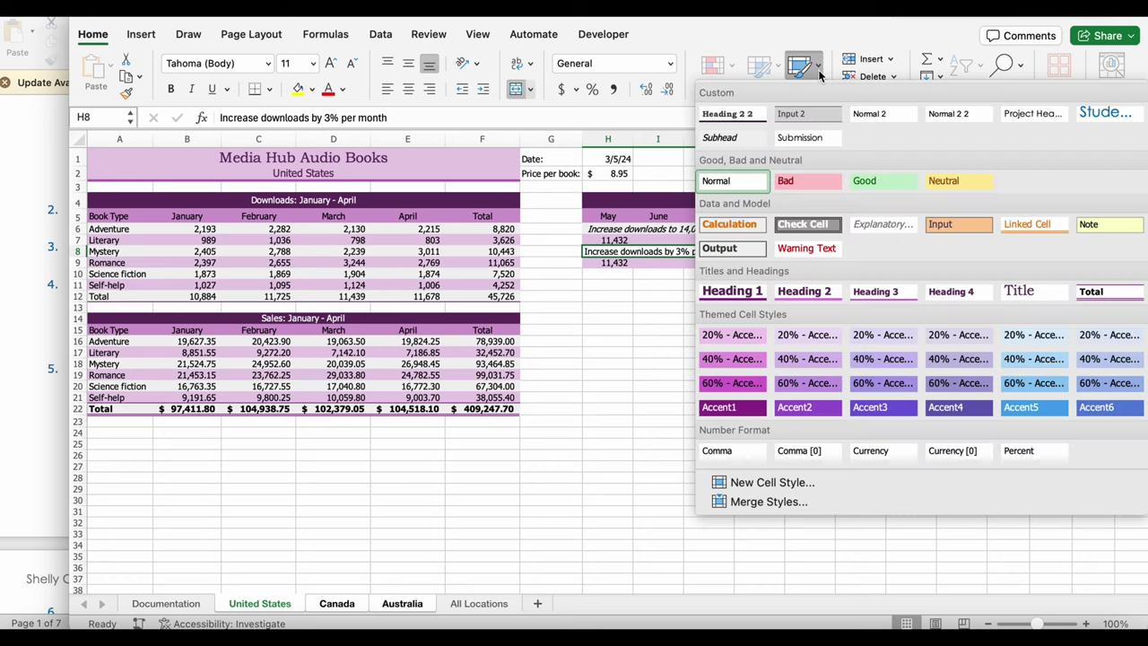
click(732, 143)
click(606, 330)
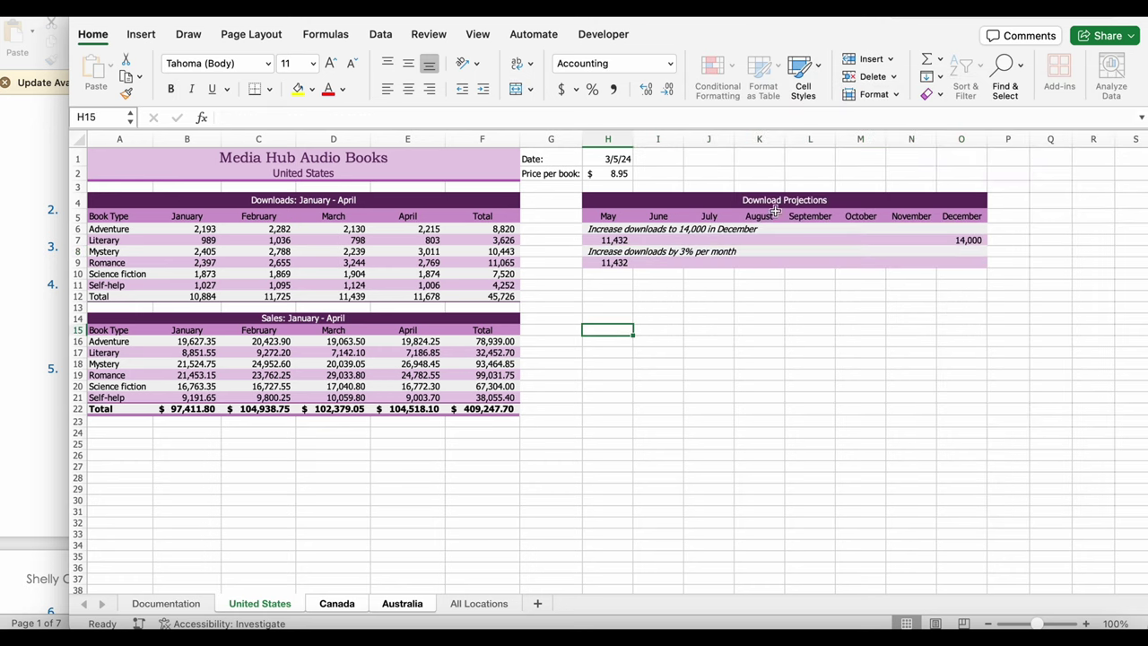
click(51, 461)
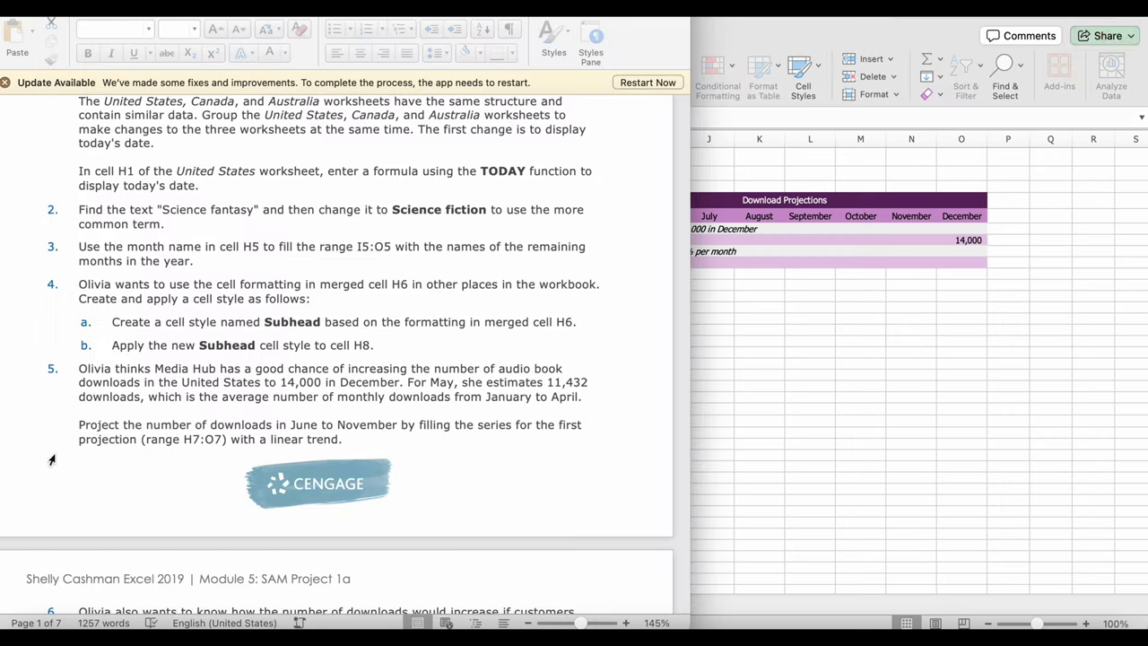
scroll(350, 372, down, 3)
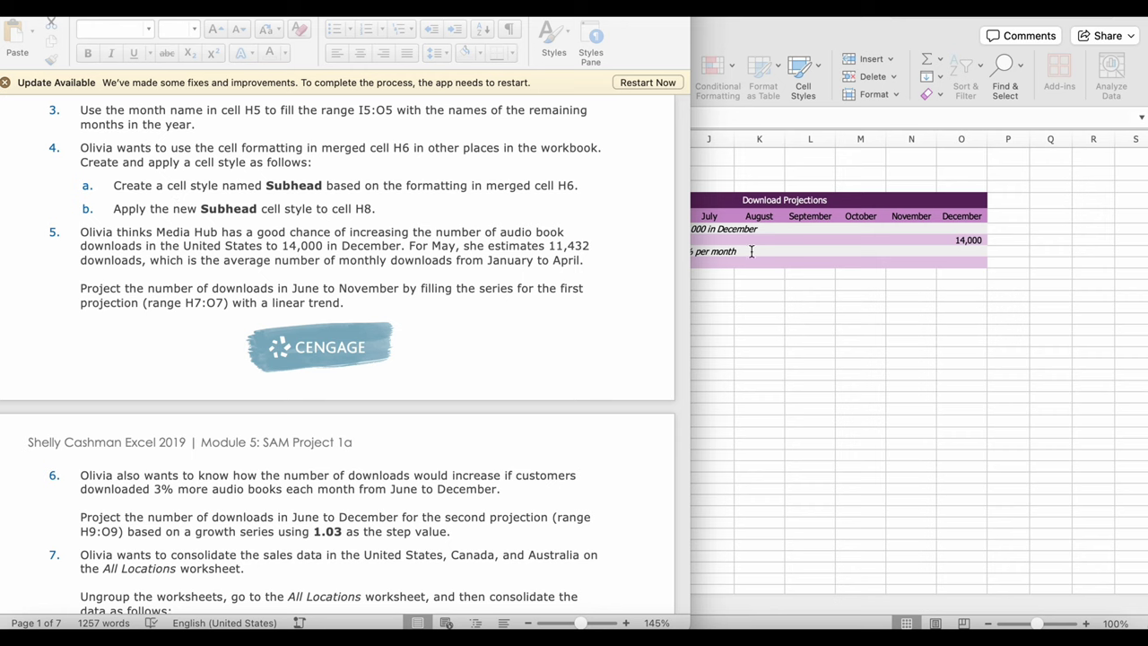
Fill H7:O7 with a linear trend series rising from 11,432 to 14,000.
click(608, 269)
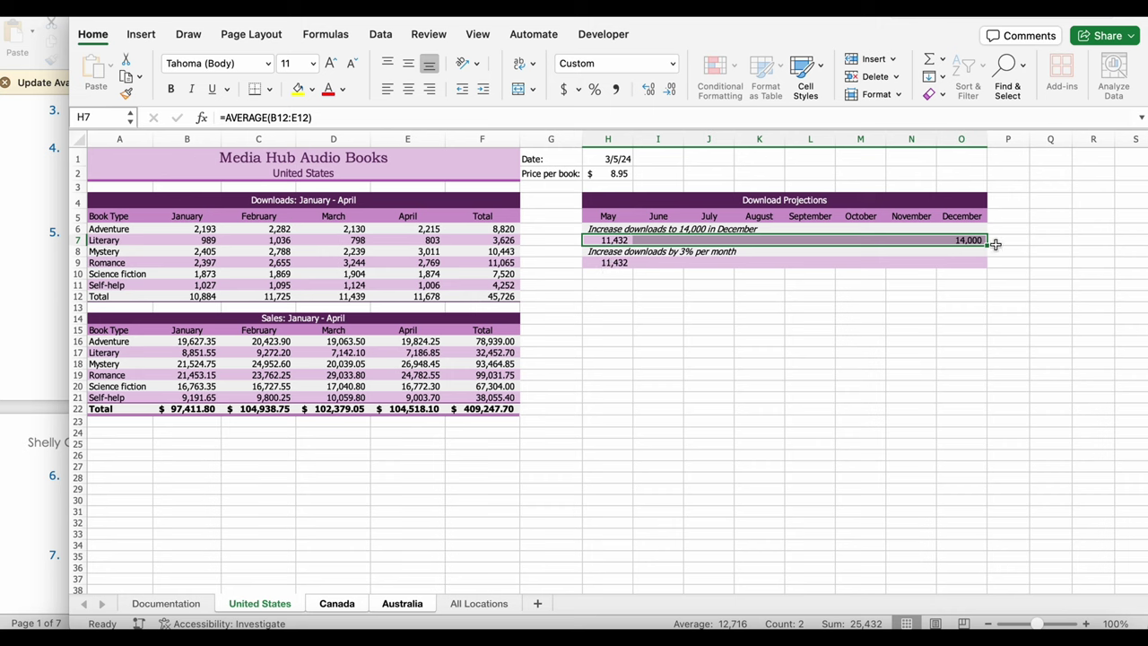
click(937, 79)
click(964, 196)
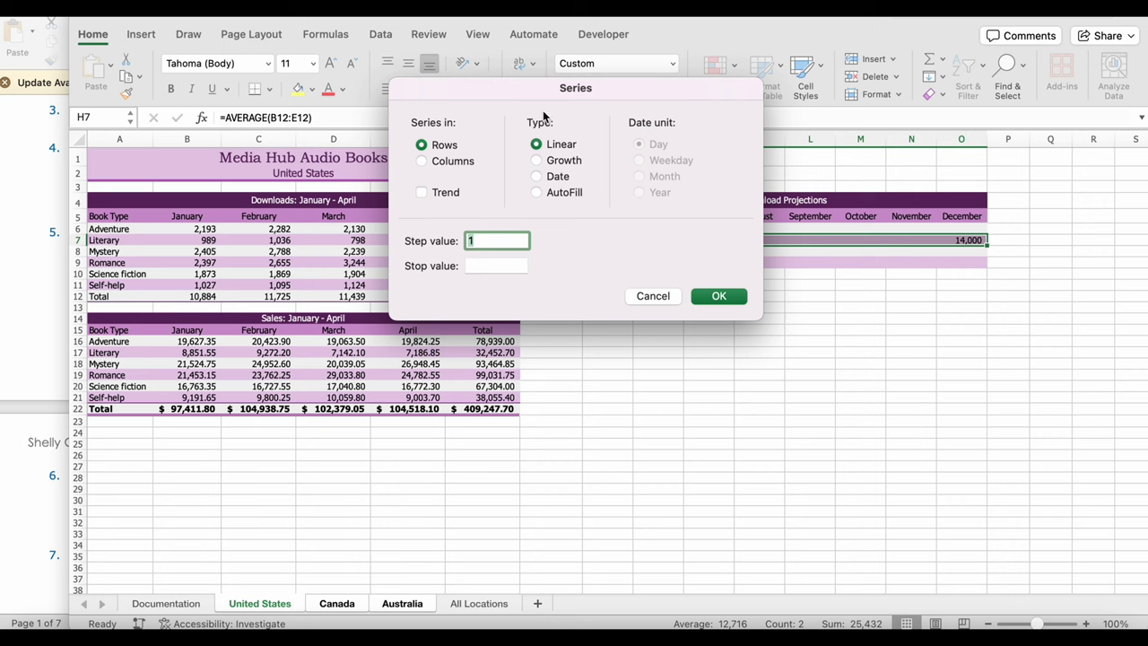
click(447, 201)
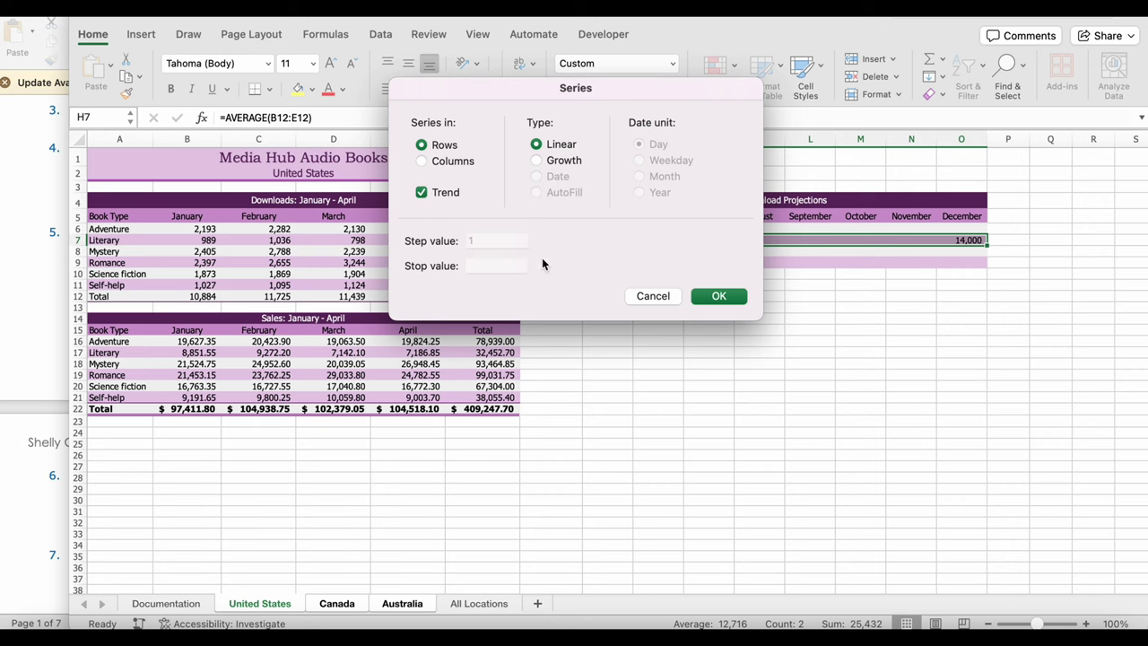
click(719, 296)
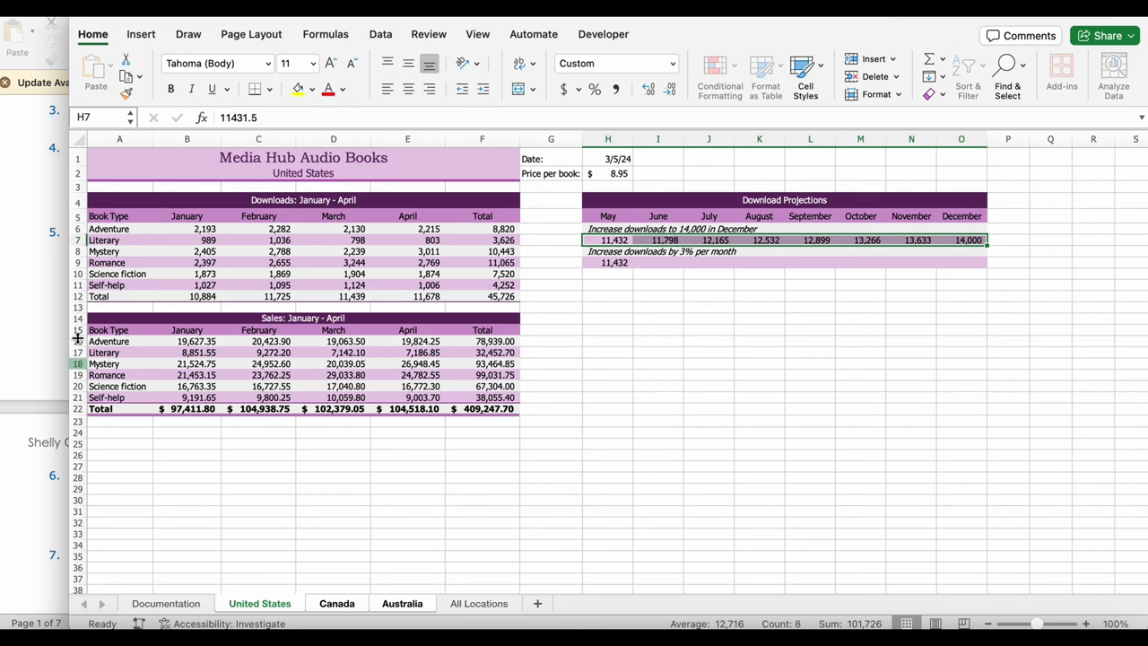
click(740, 306)
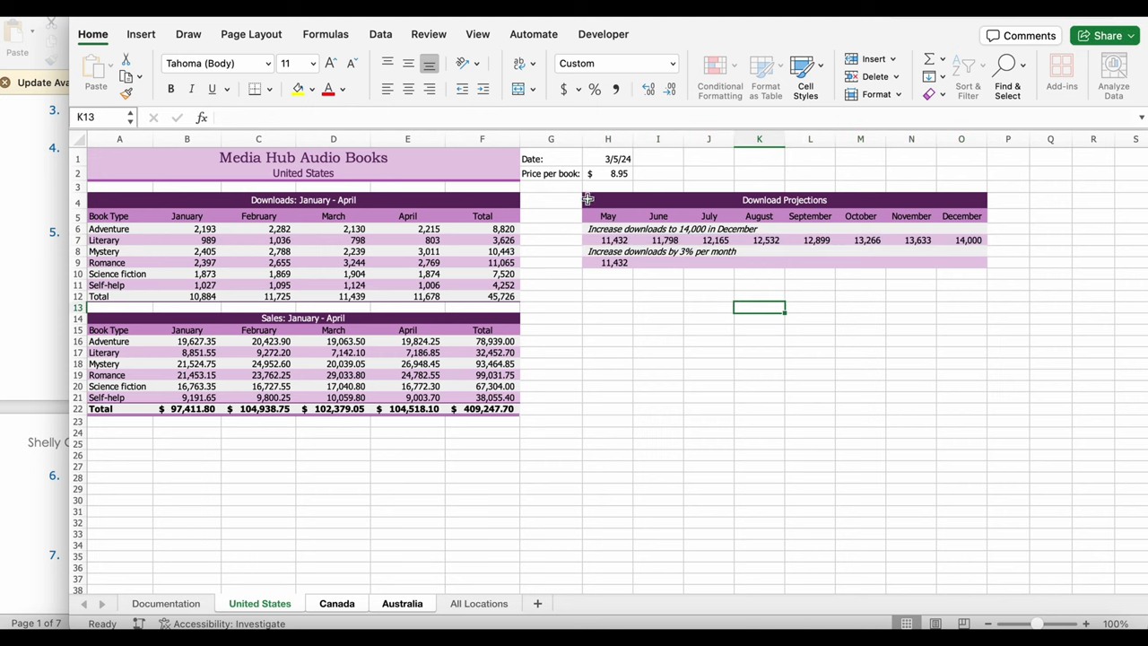
click(27, 328)
scroll(252, 339, down, 2)
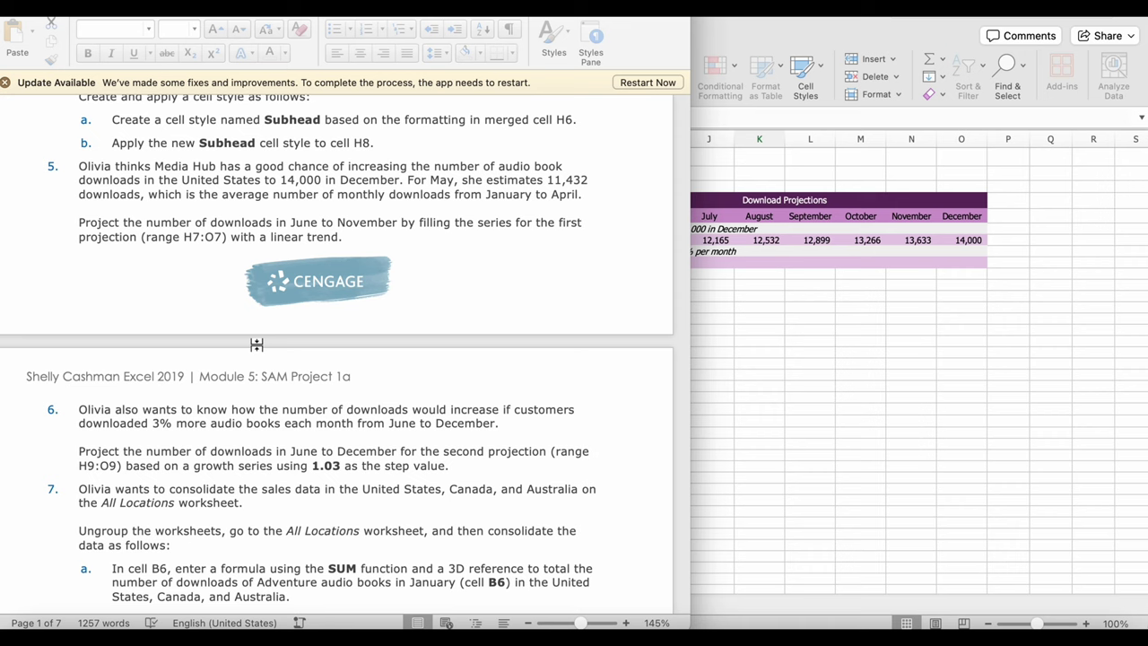
Fill H9:O9 with a growth series using a 1.03 step value, reaching 14,059 in December.
click(820, 340)
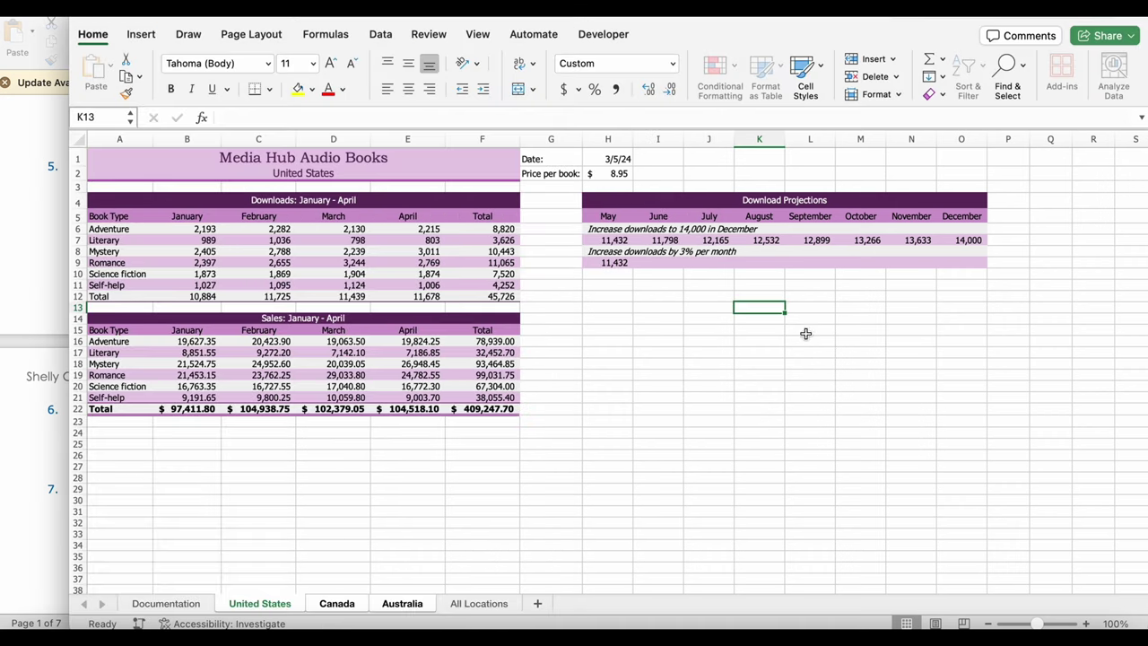
click(610, 252)
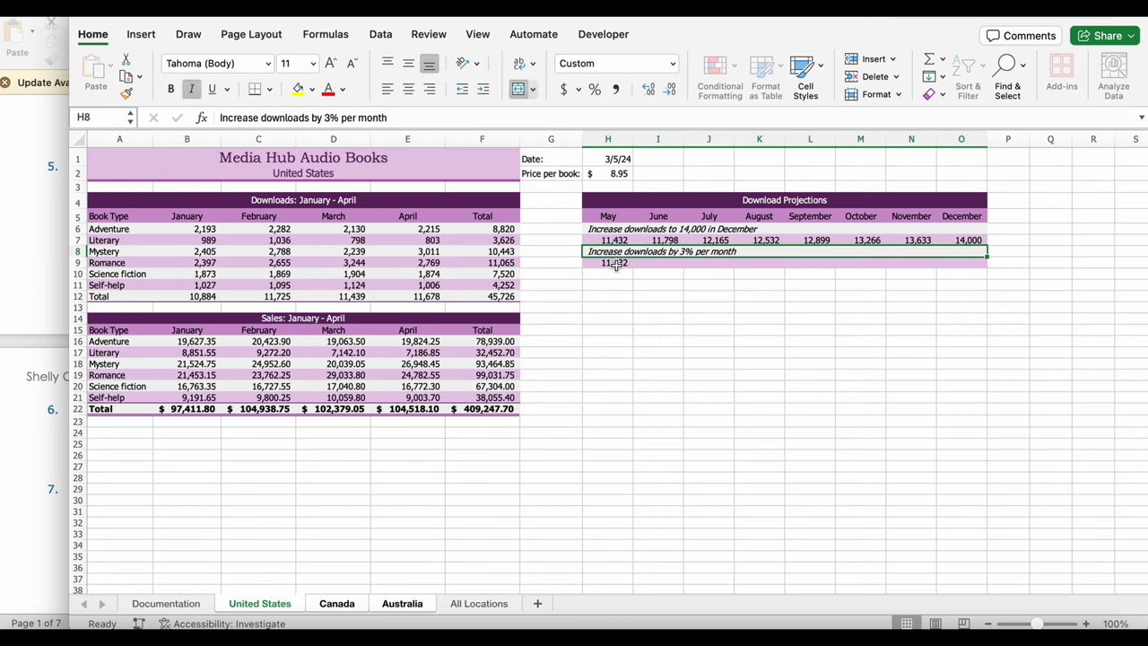
click(619, 264)
drag(626, 265, 955, 263)
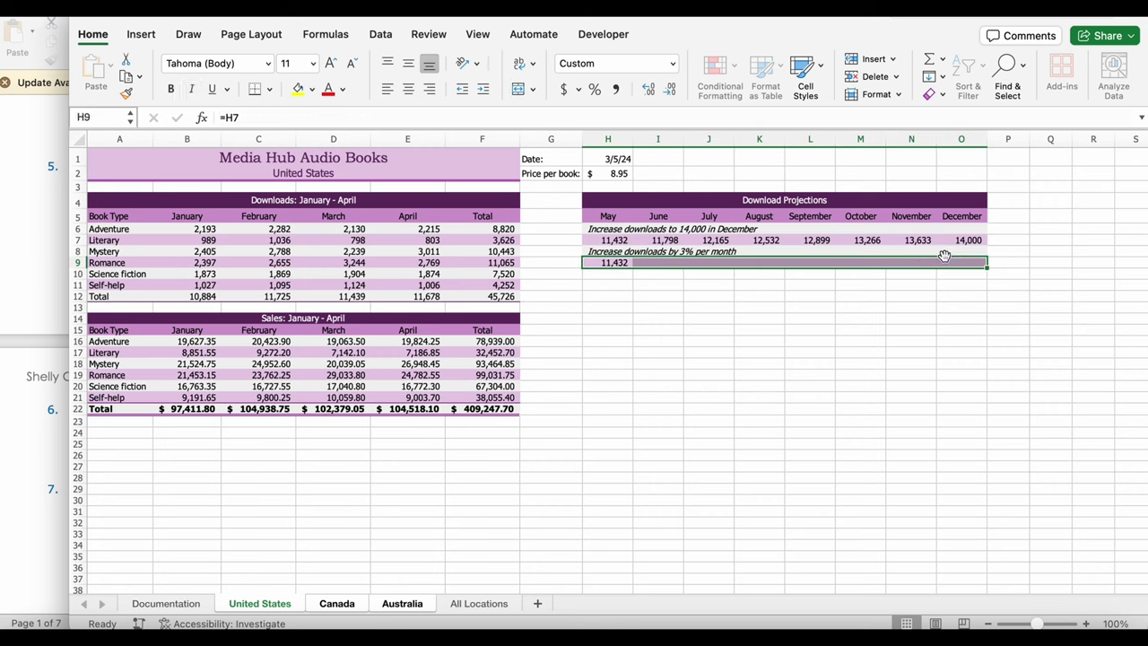
click(941, 77)
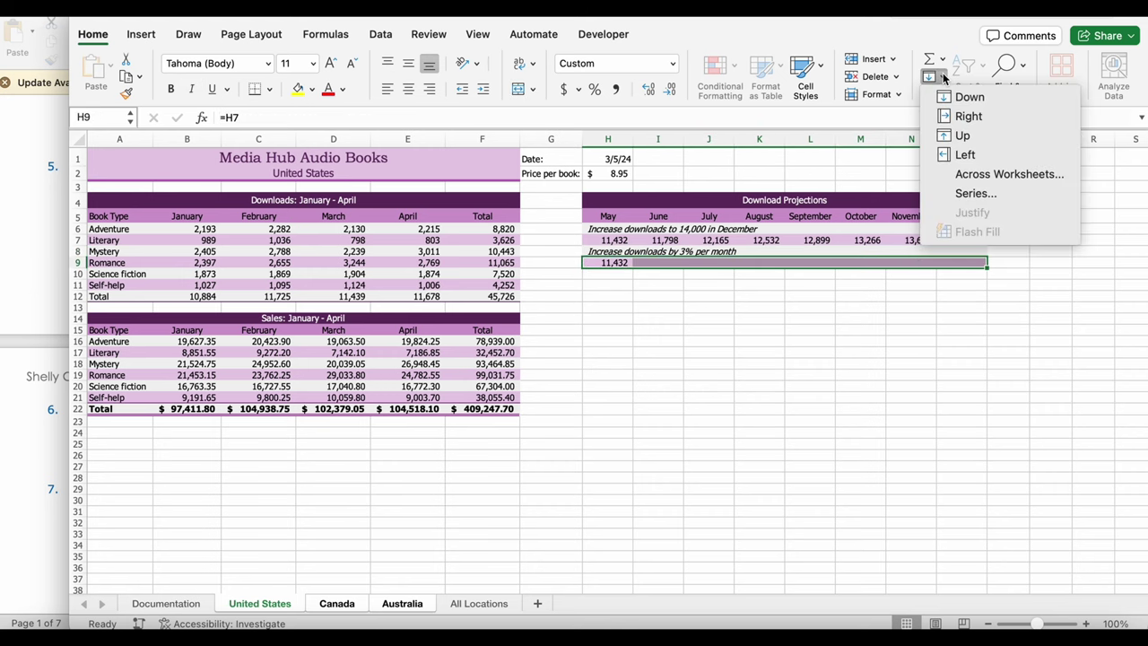
click(975, 193)
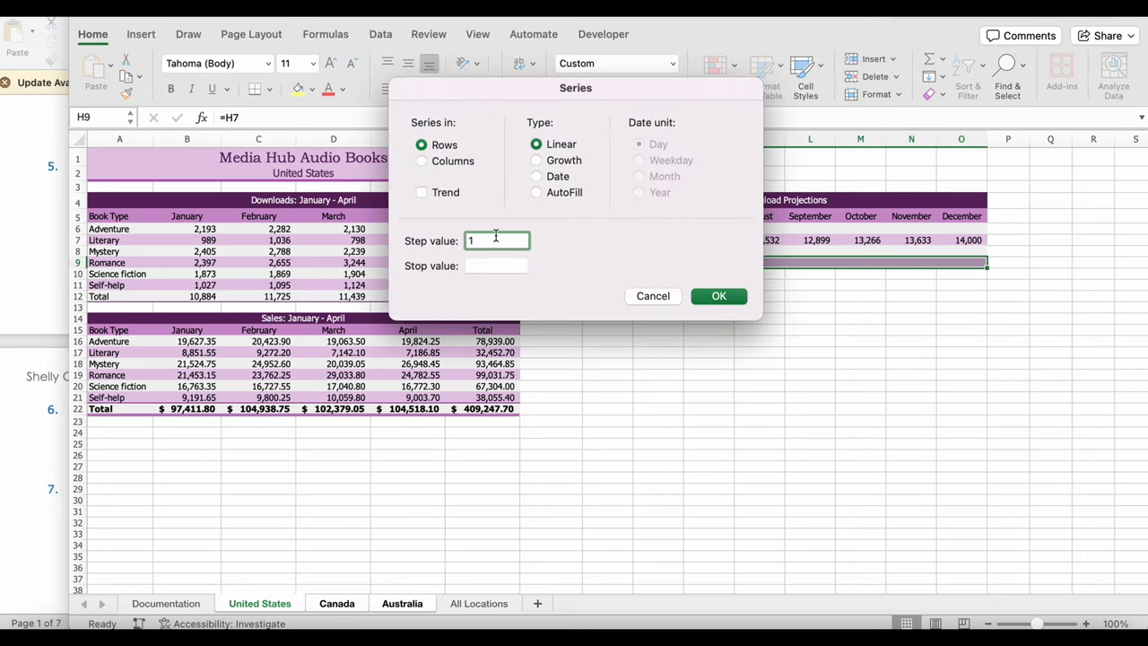
text(.03)
click(578, 162)
click(721, 296)
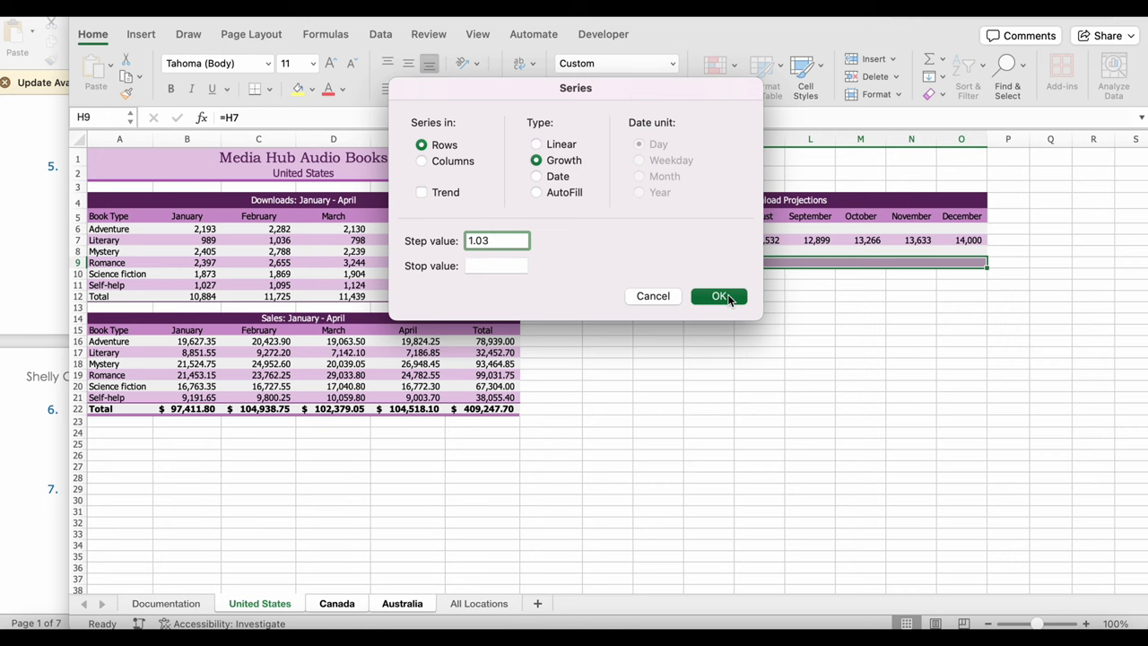
click(703, 339)
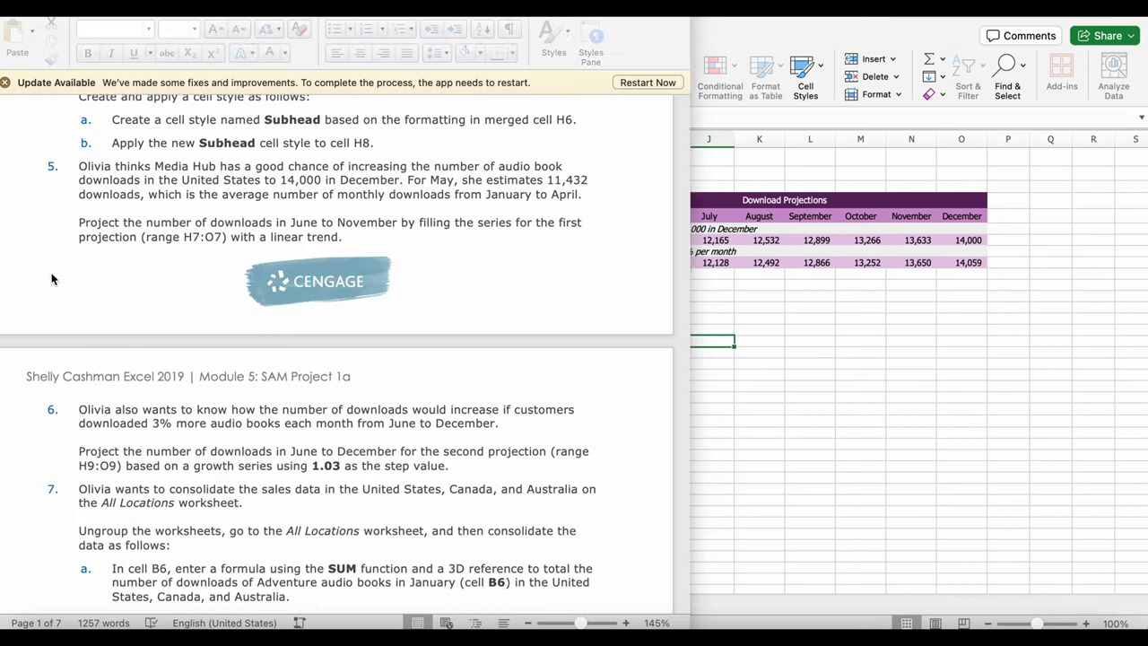
click(53, 280)
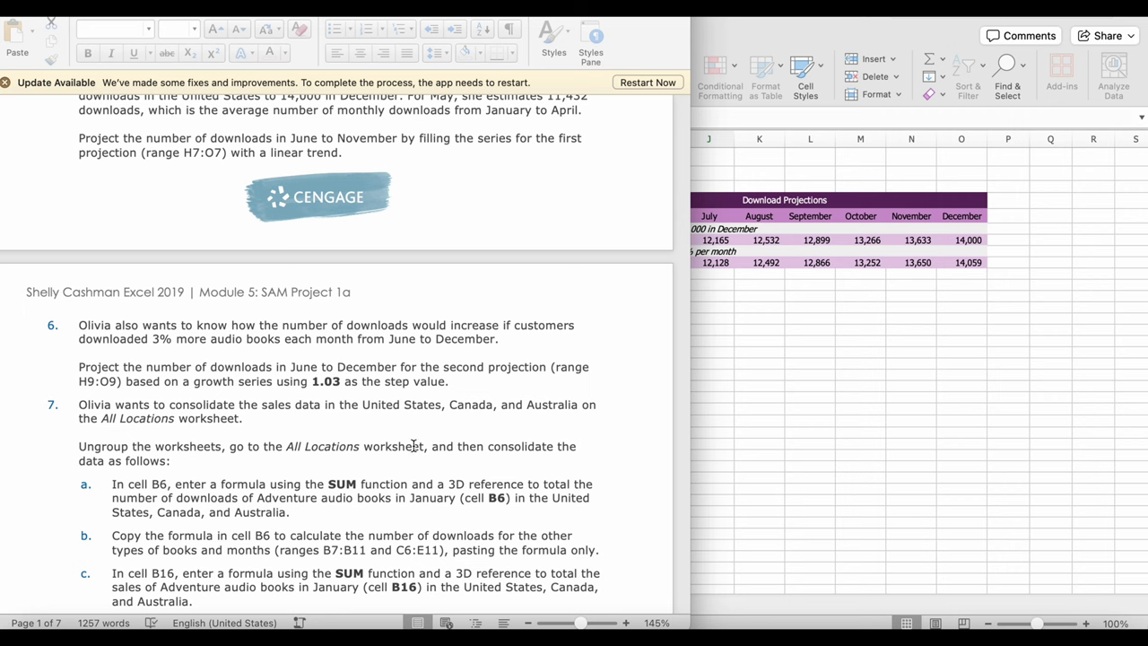
scroll(414, 446, down, 3)
scroll(416, 461, down, 1)
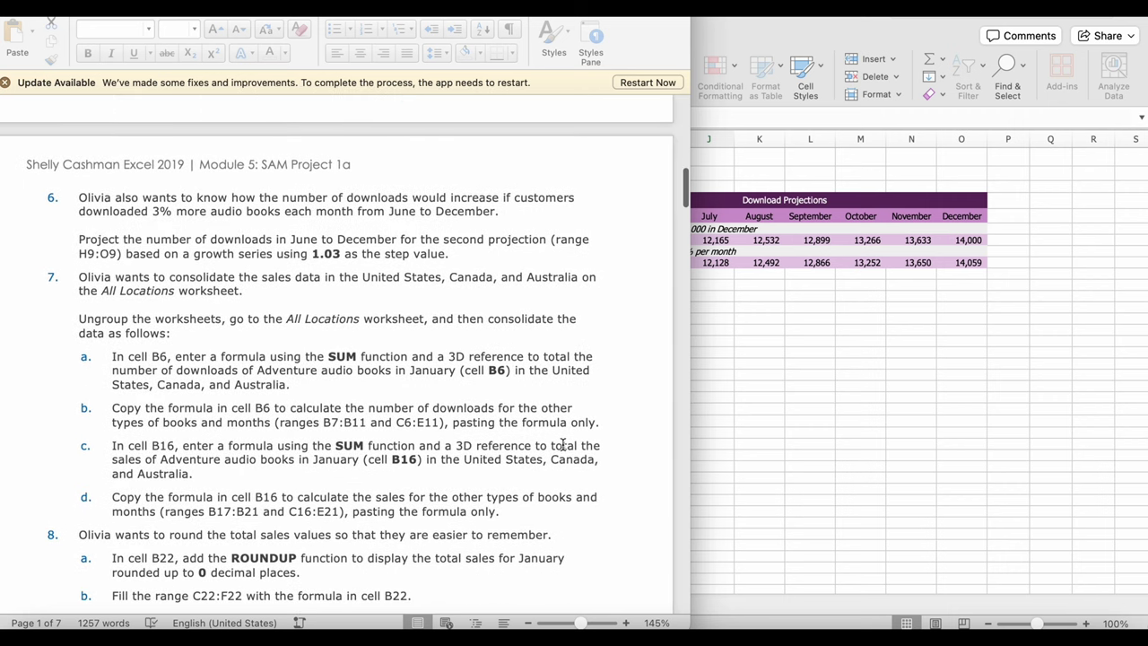
click(737, 494)
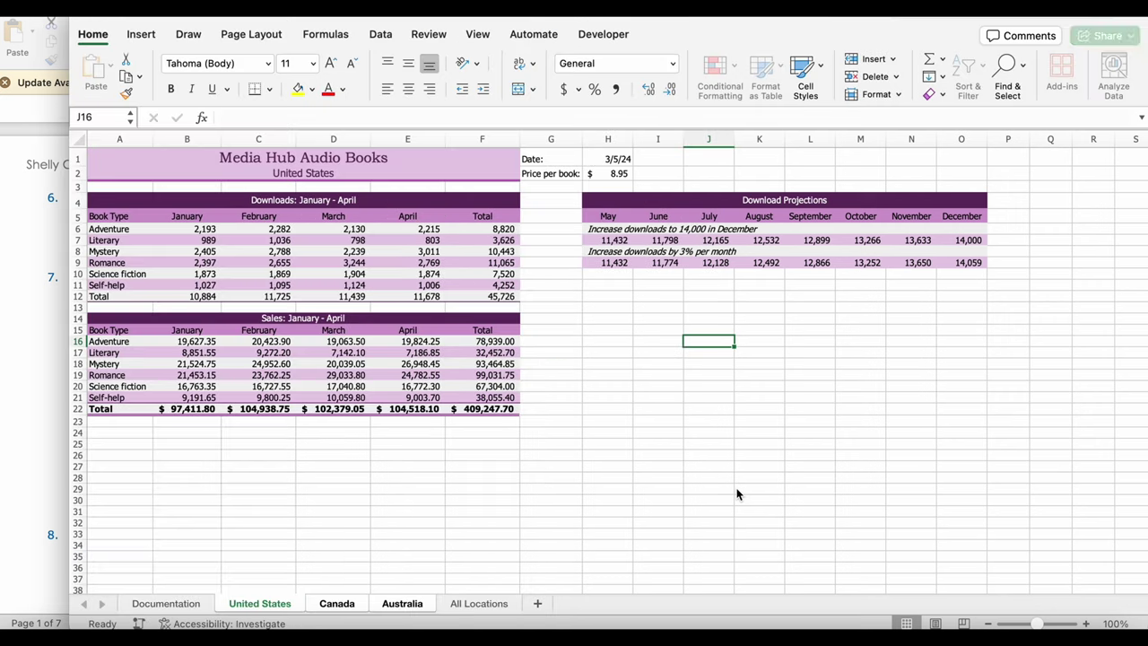
Ungroup the worksheets, switch to All Locations, and read step 7 of the instructions.
right_click(270, 598)
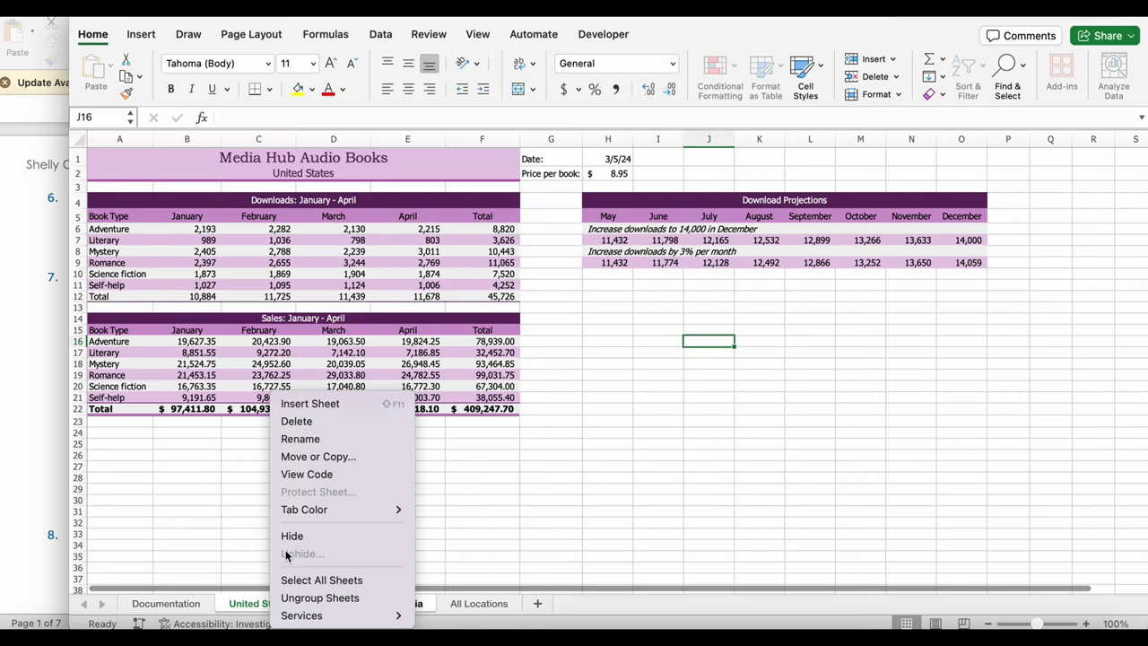
click(321, 599)
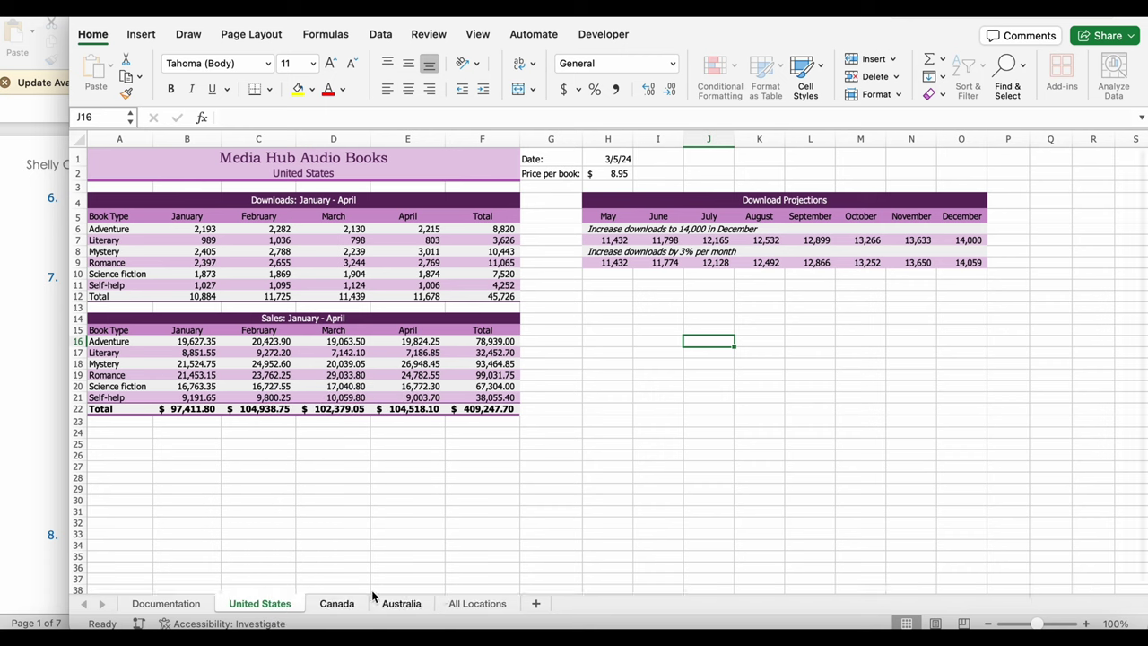
click(461, 603)
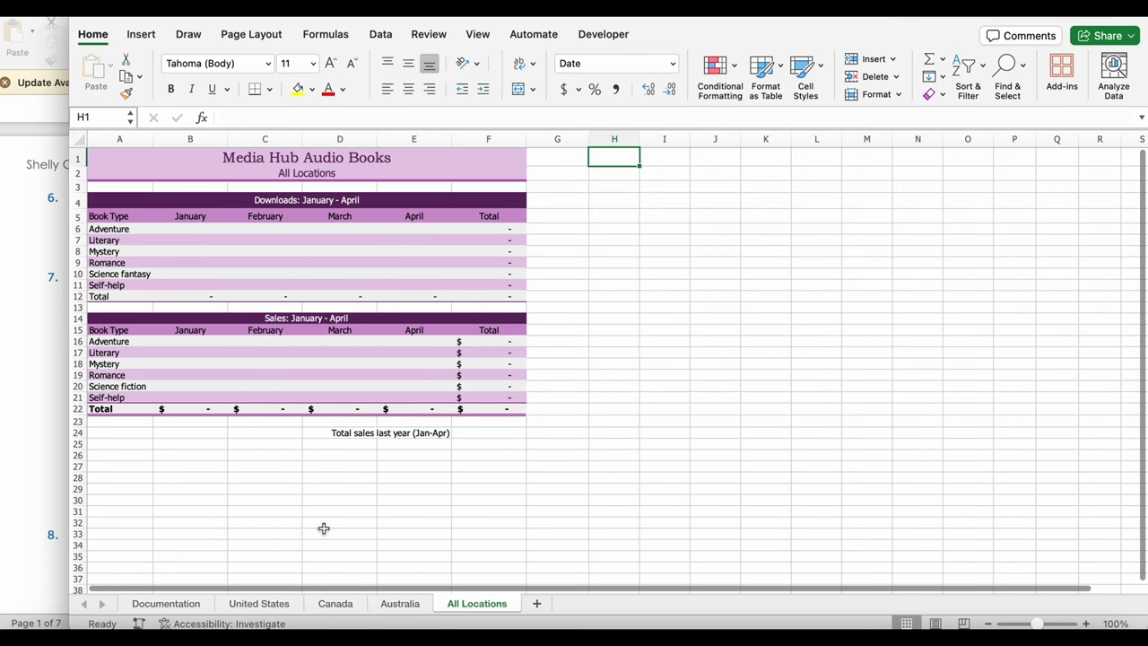
click(11, 328)
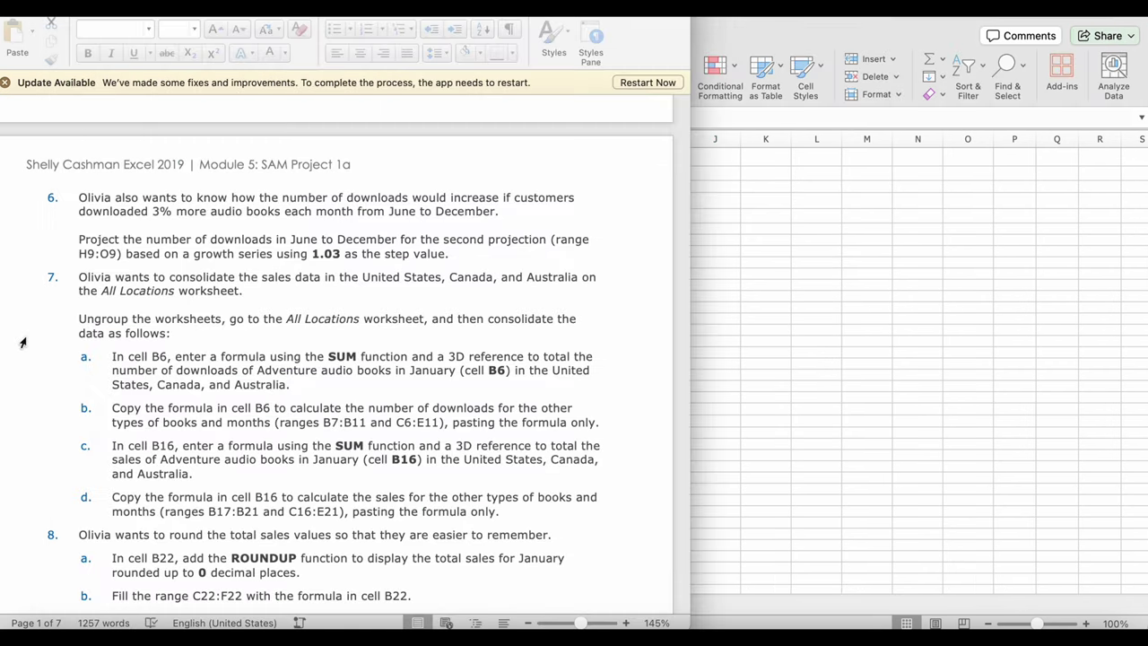
scroll(243, 341, down, 1)
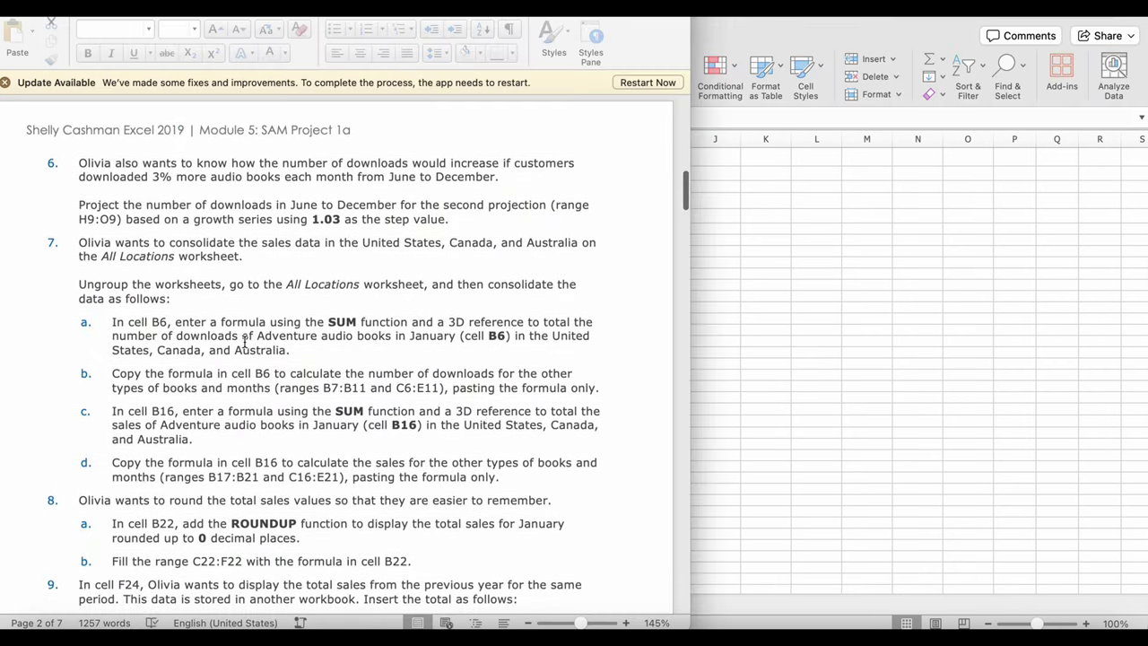
Start a SUM formula in All Locations cell B6.
click(733, 312)
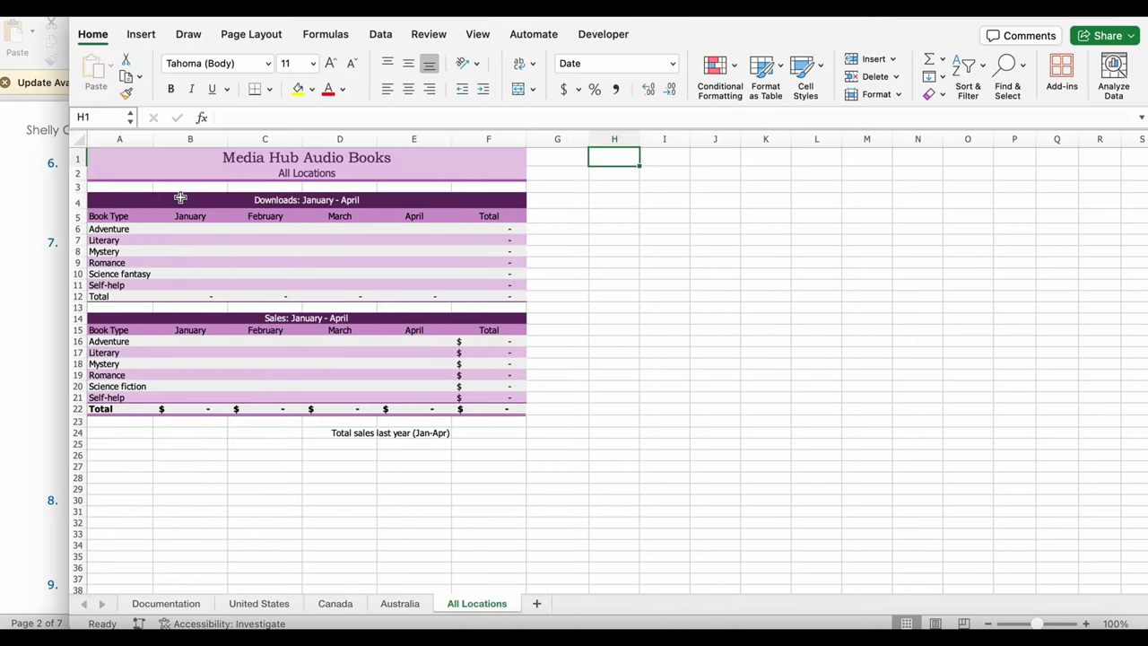
click(24, 270)
click(917, 276)
click(192, 239)
click(191, 230)
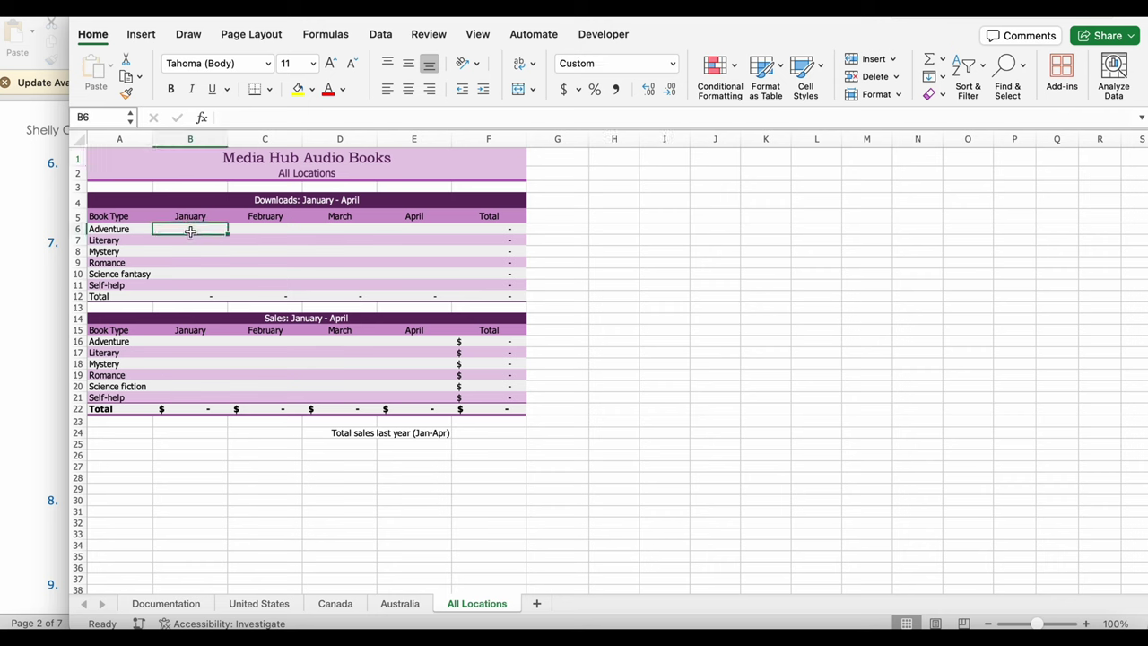
text(=S)
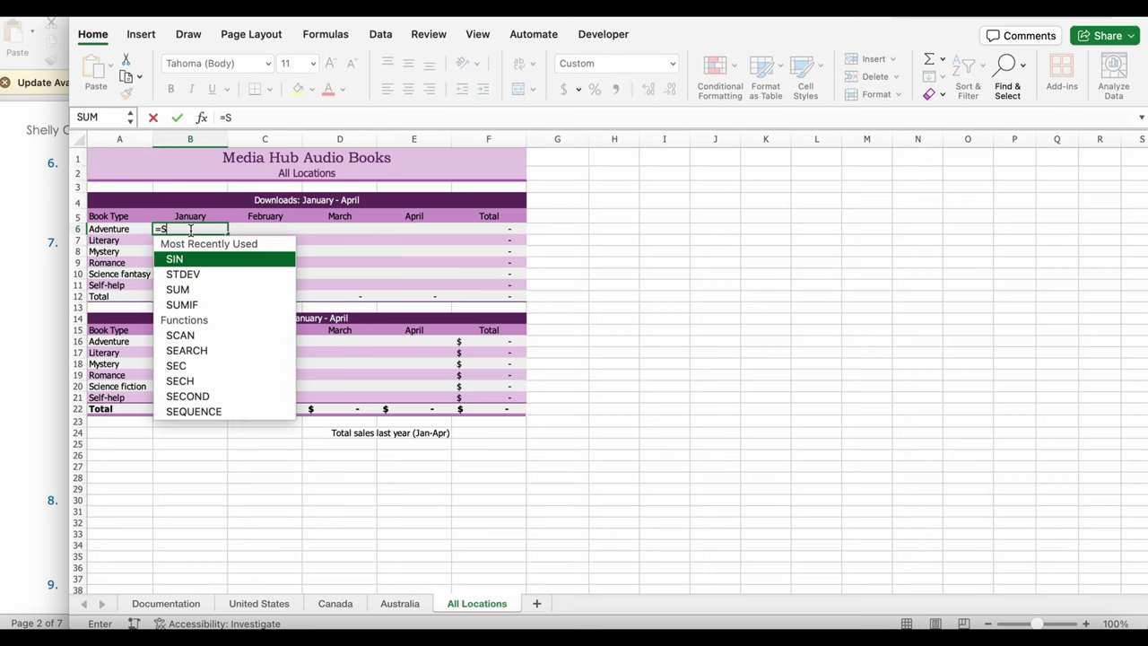
text(U)
key(Tab)
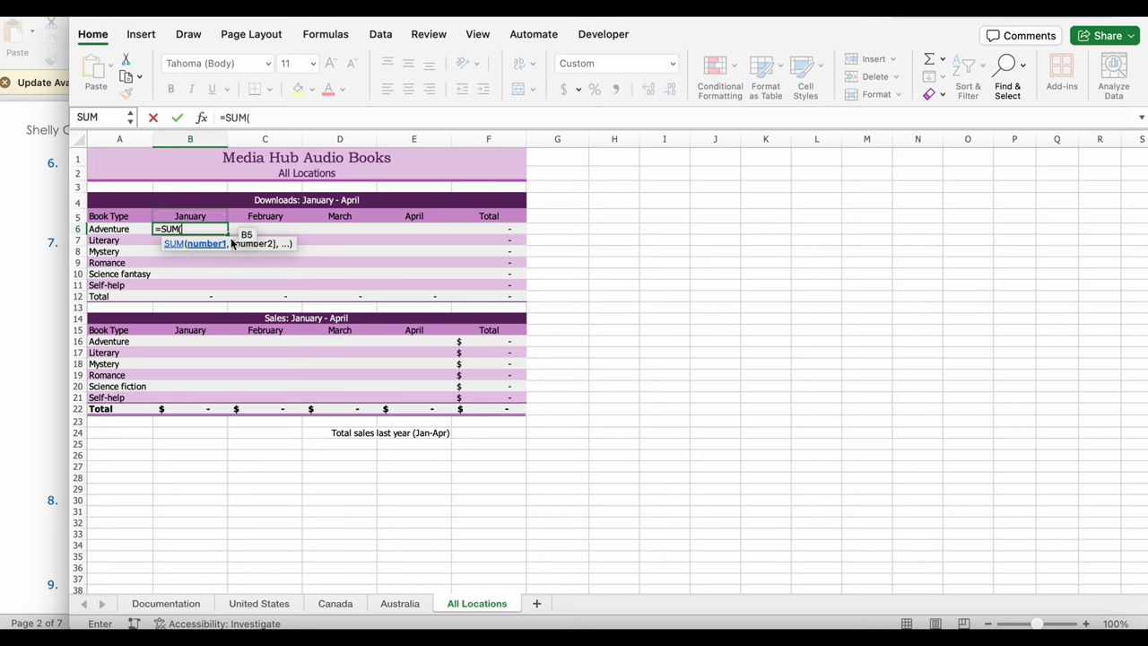
Sum B6 from the United States, Canada and Australia sheets, totalling 3,813 downloads.
click(259, 603)
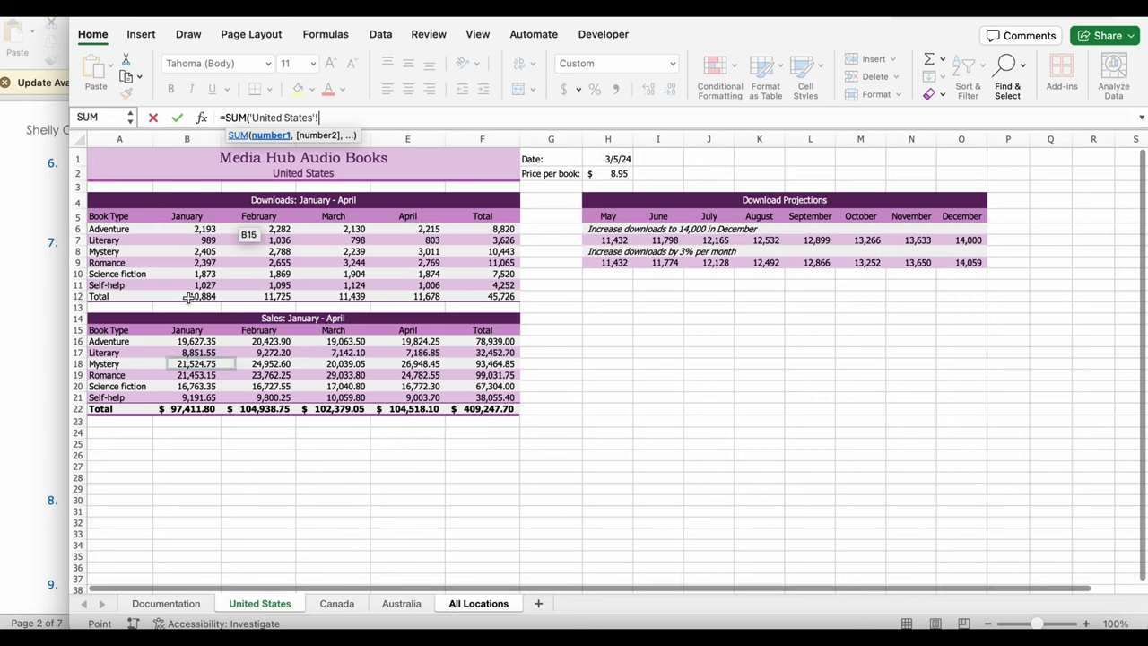
click(198, 230)
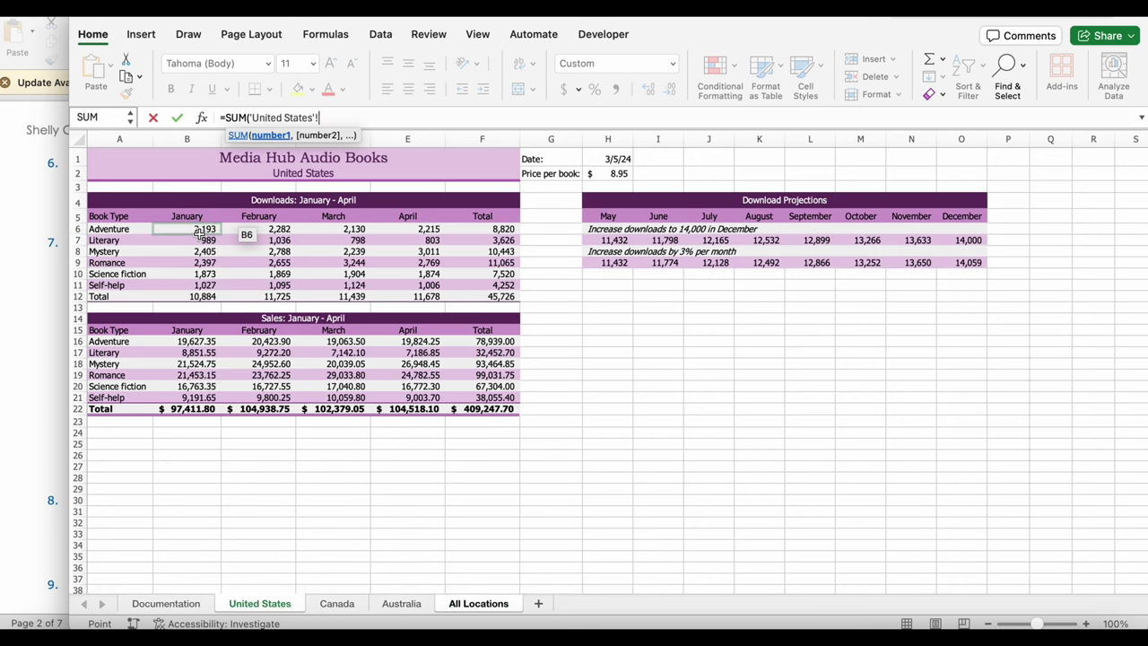
text(,)
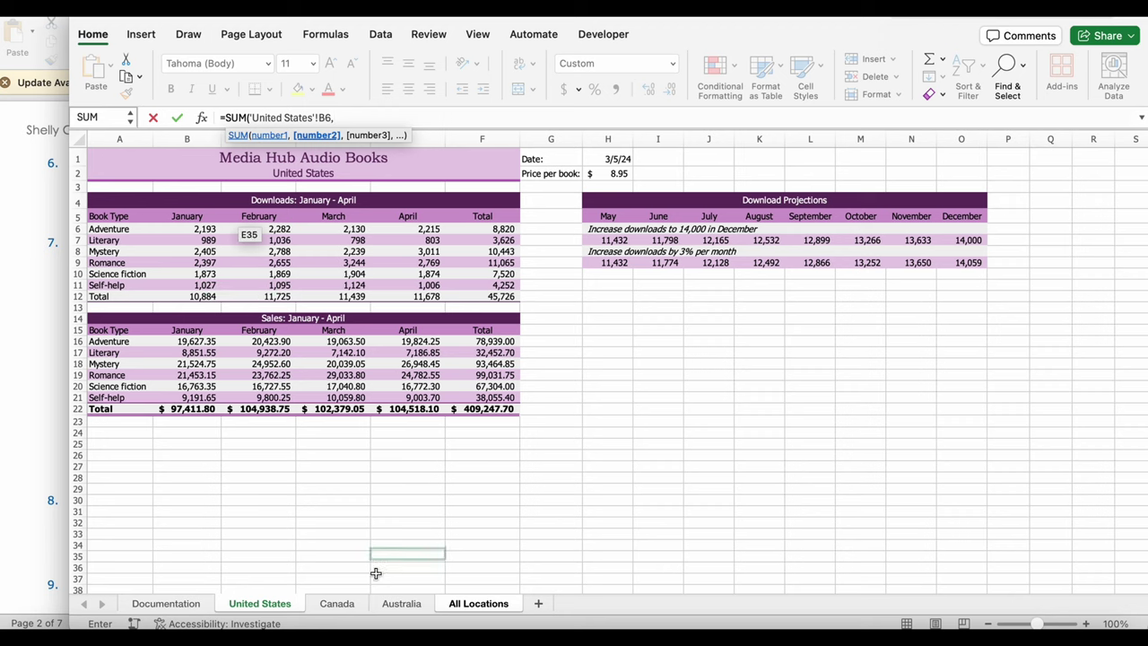
click(349, 607)
click(215, 230)
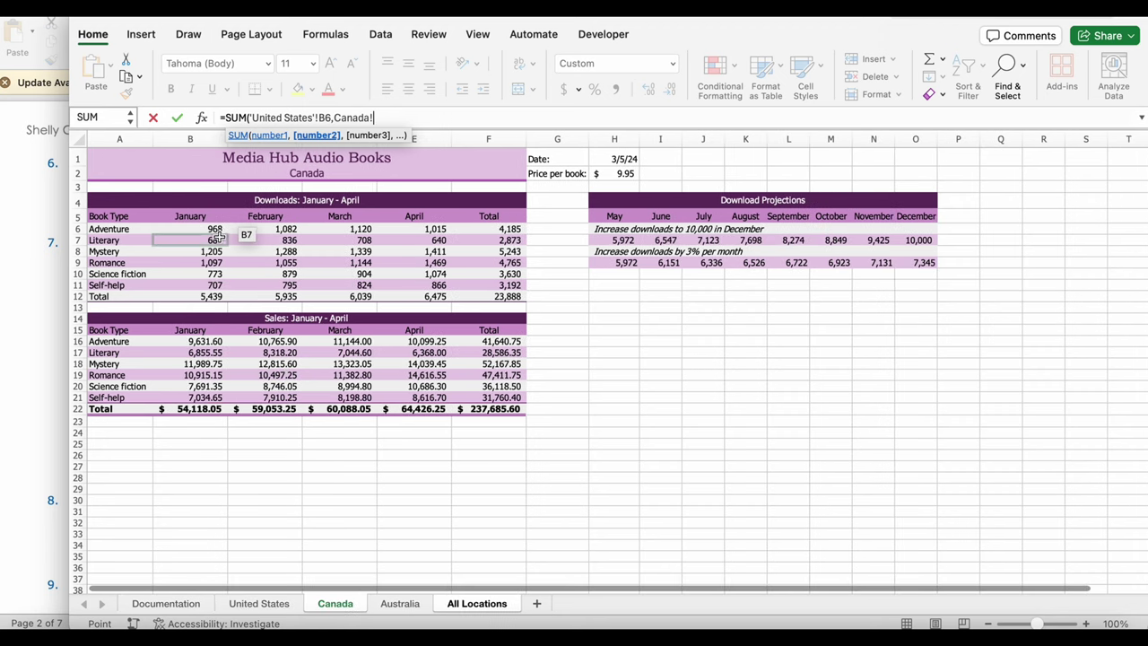
text(,)
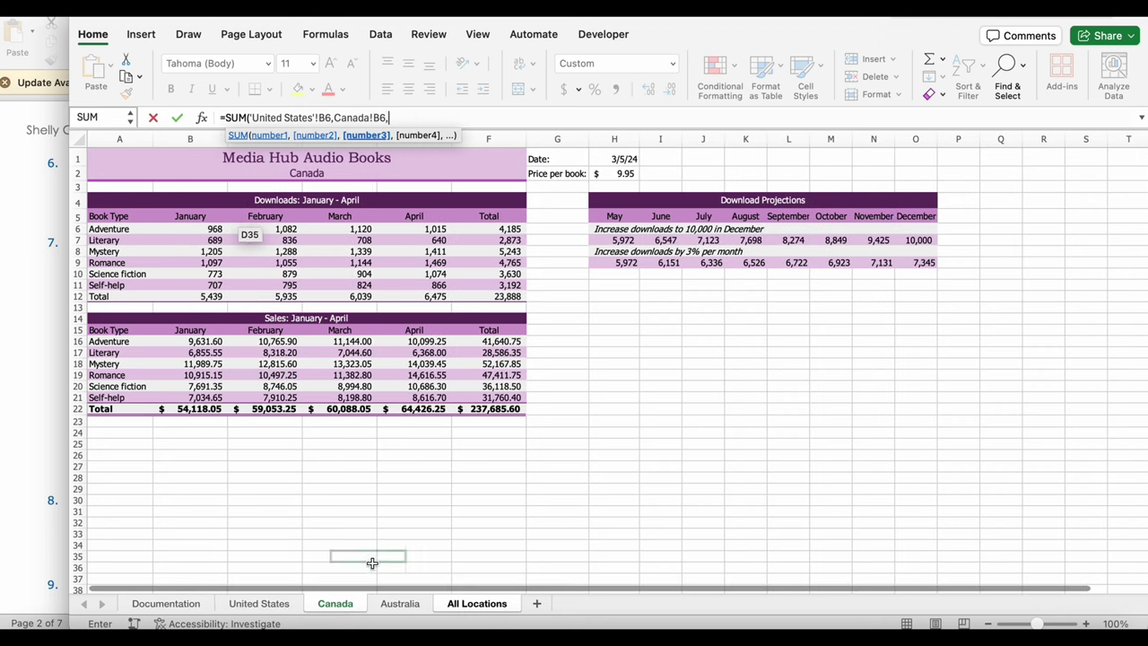
click(399, 604)
click(206, 229)
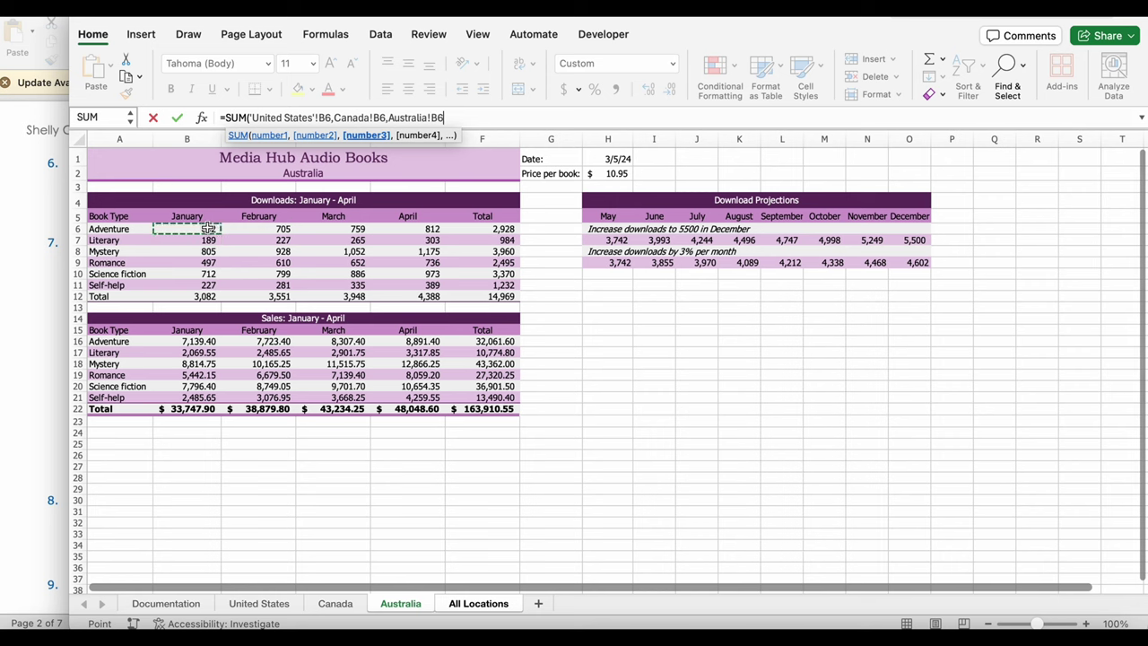
key(Return)
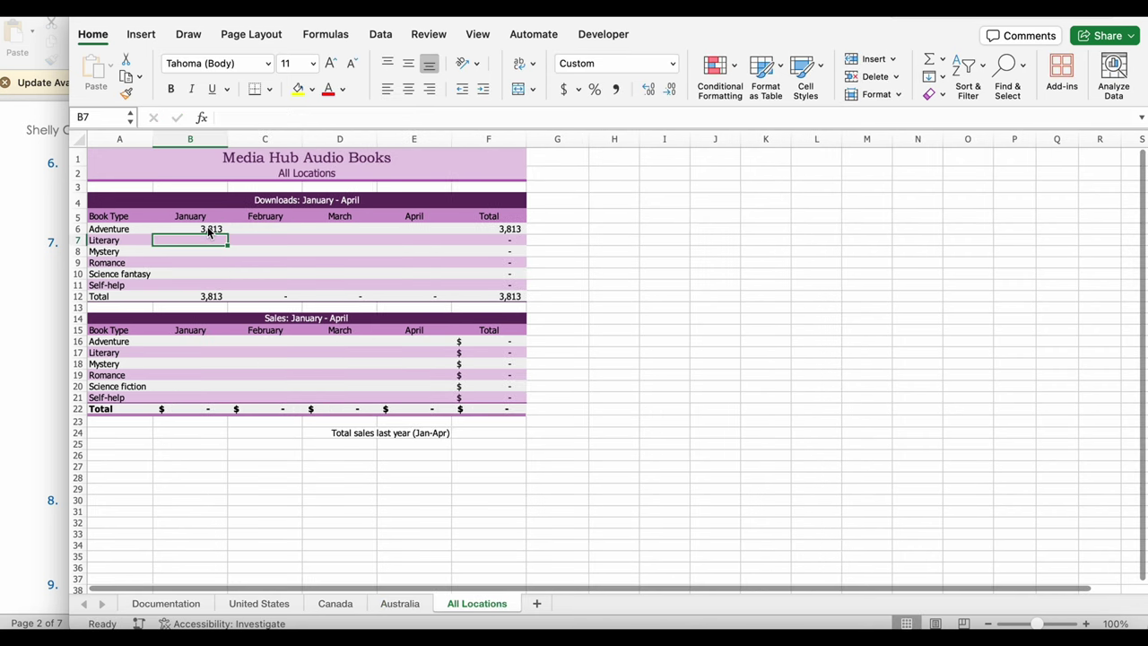
Read steps 9a and 9b on last year's sales, then return to All Locations.
click(4, 243)
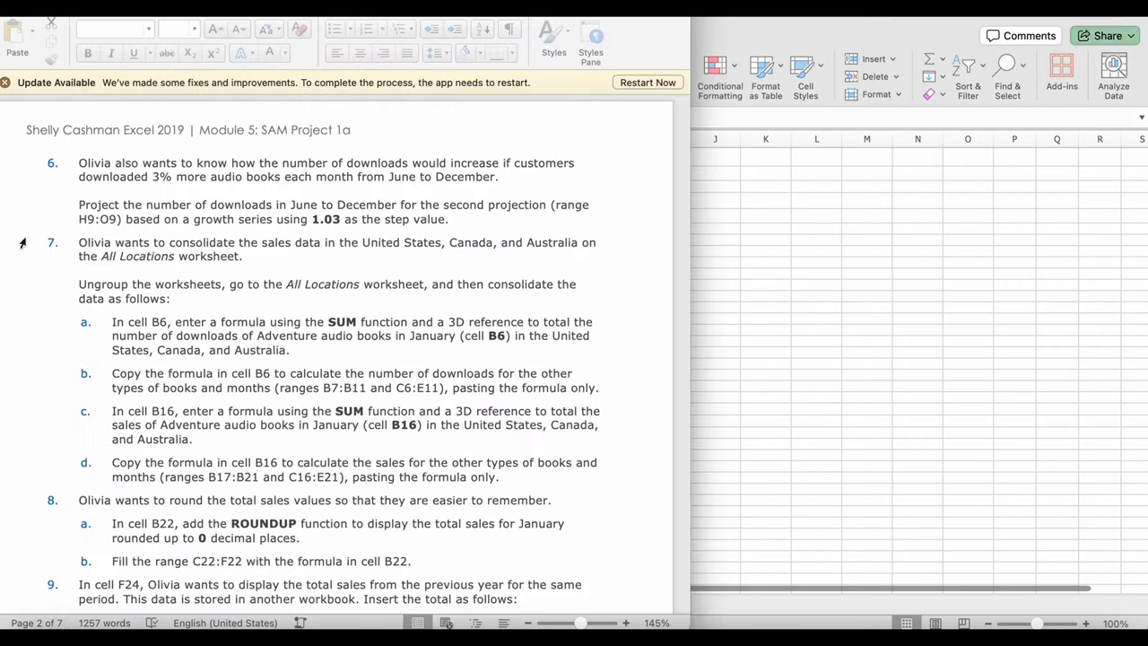
scroll(176, 574, down, 2)
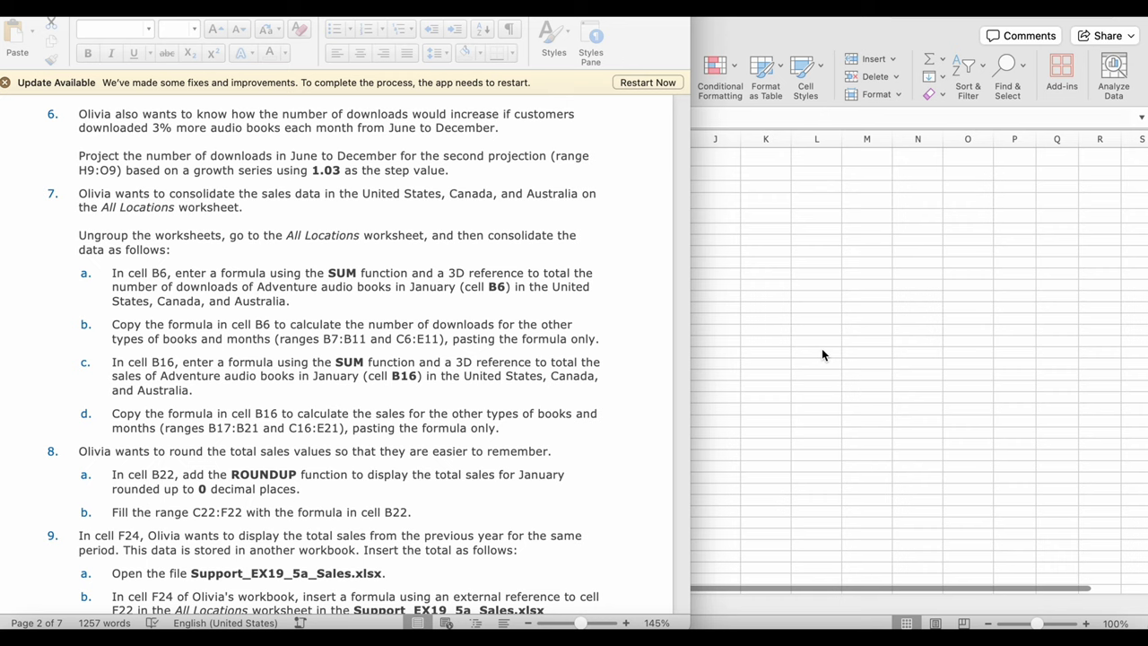
click(818, 349)
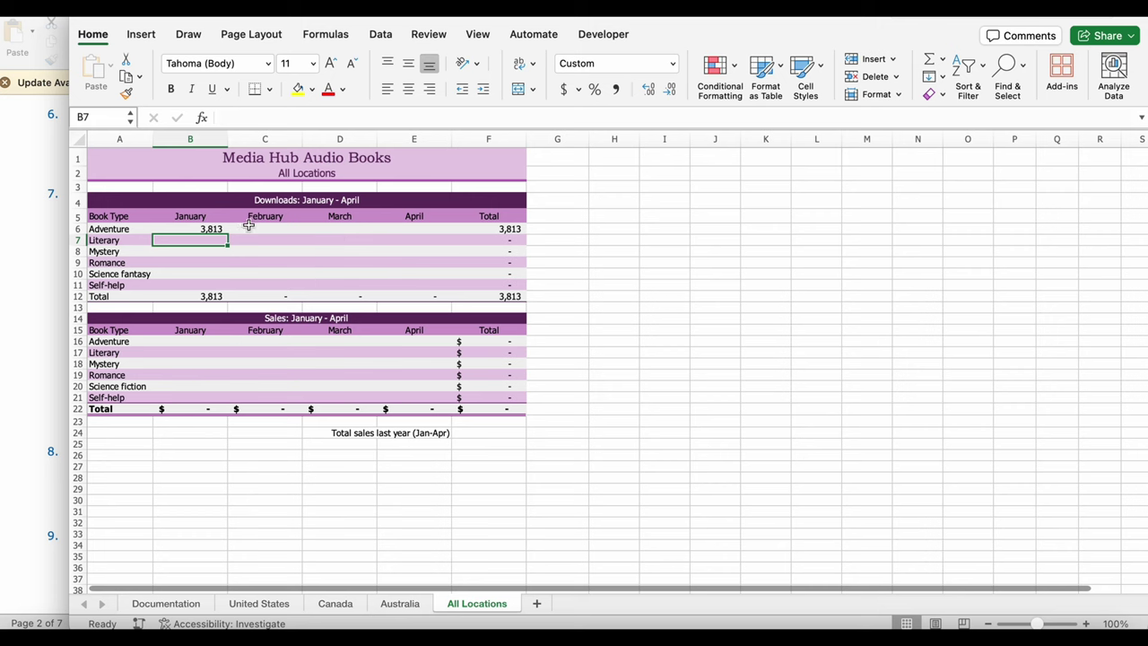
Copy the B6 download SUM formula into B7:B11 as formulas only.
click(204, 230)
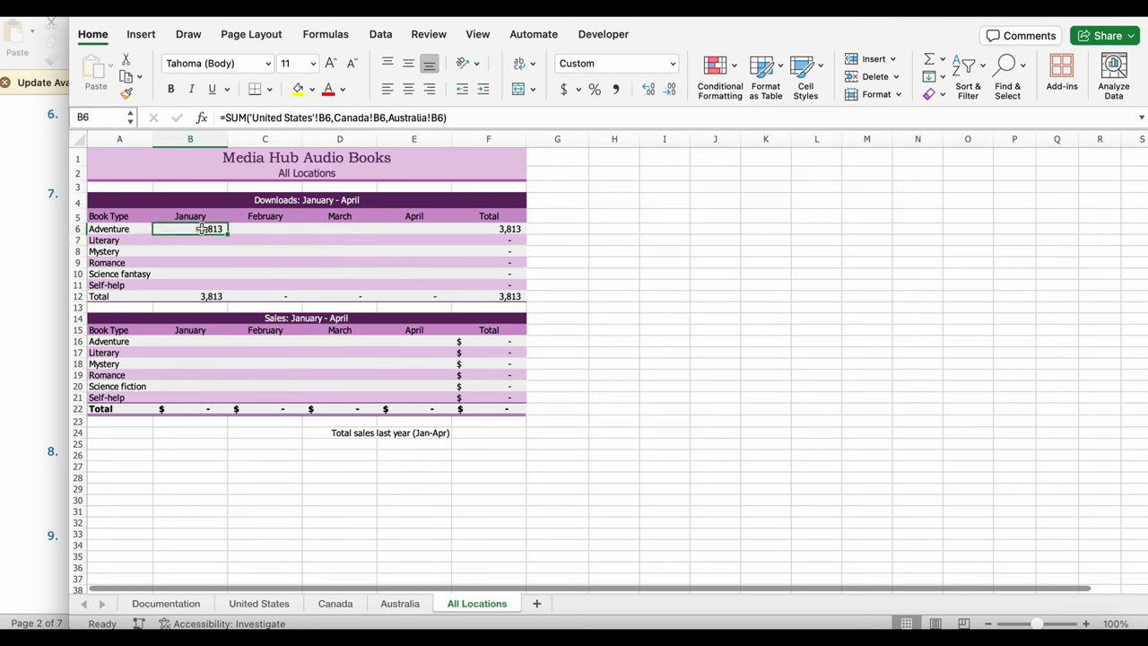
key(super+c)
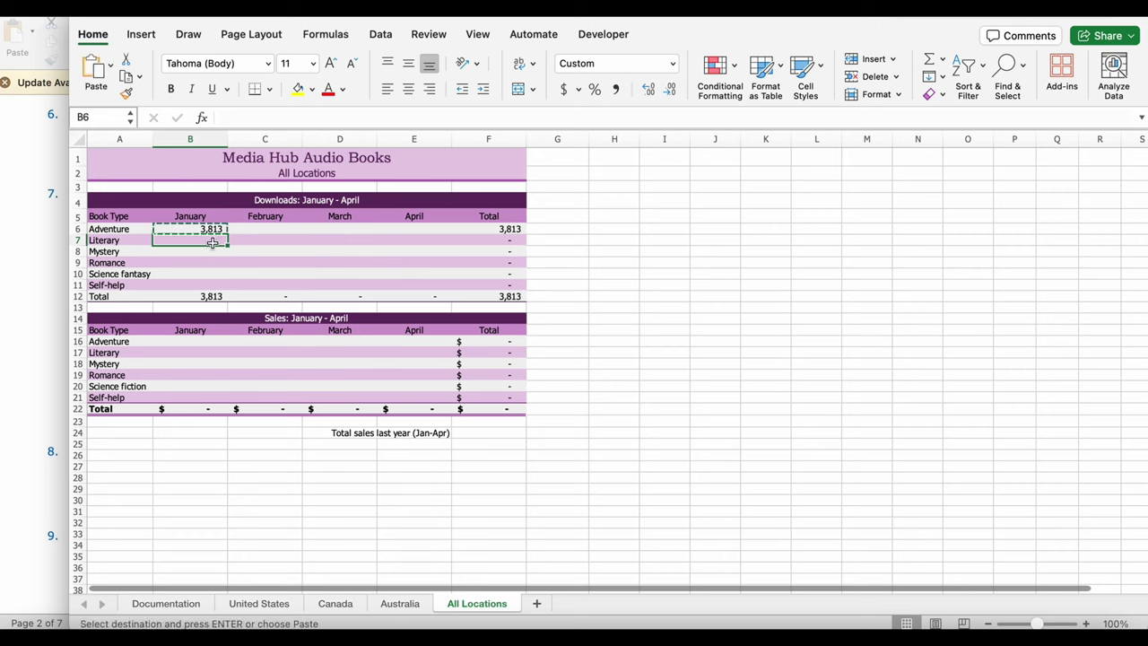
drag(211, 242, 214, 285)
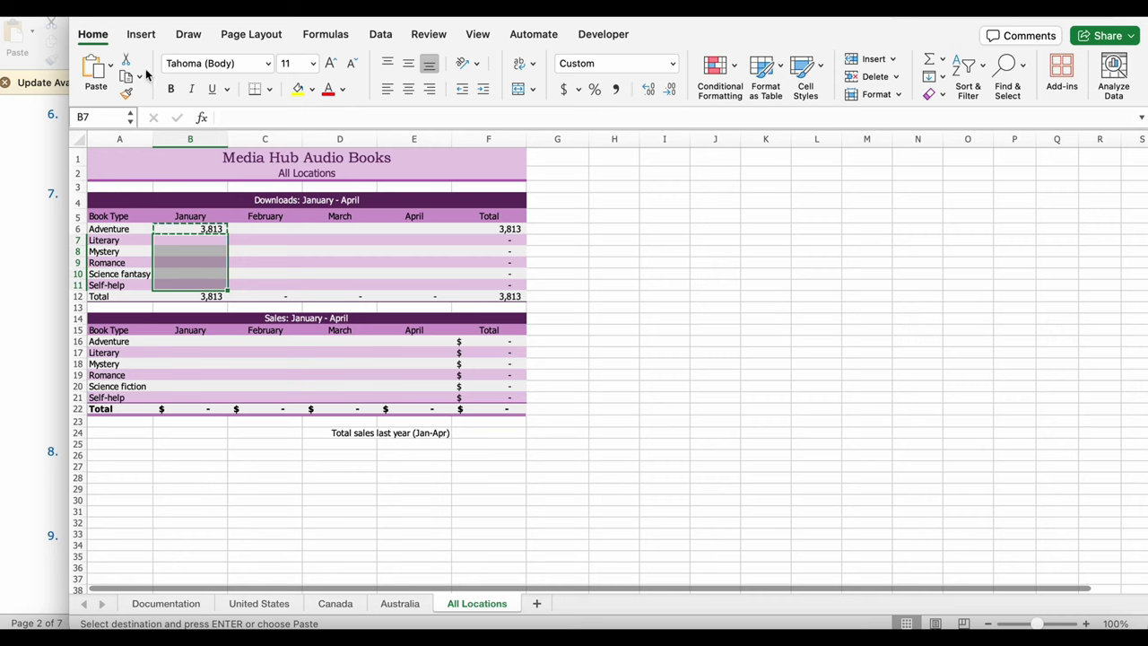
click(112, 67)
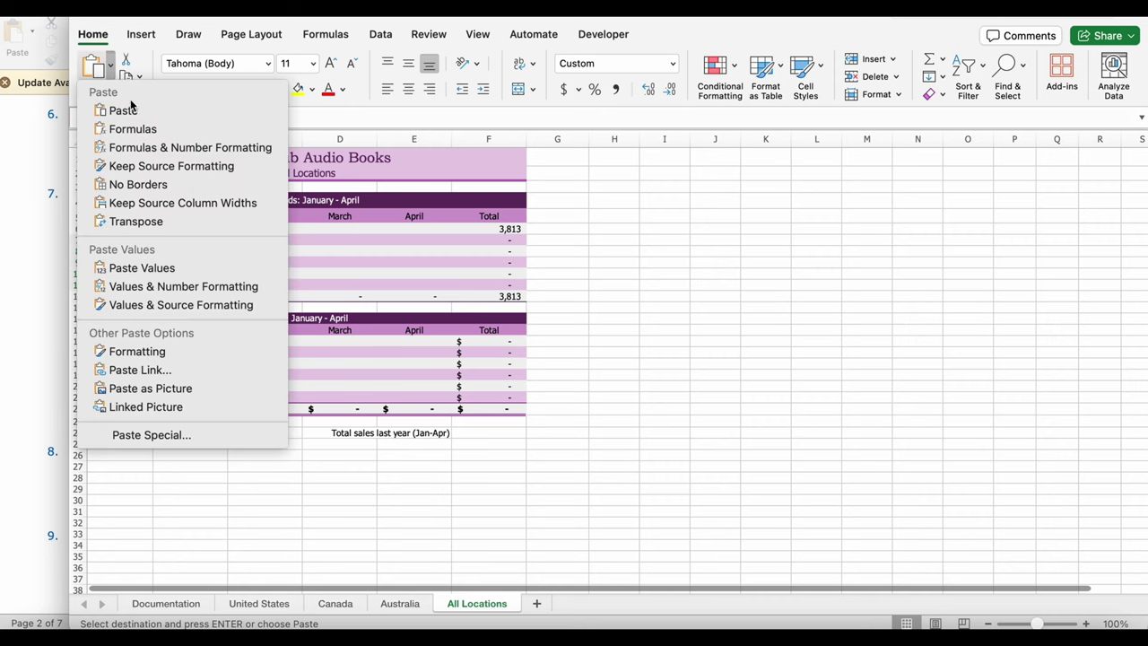
click(147, 134)
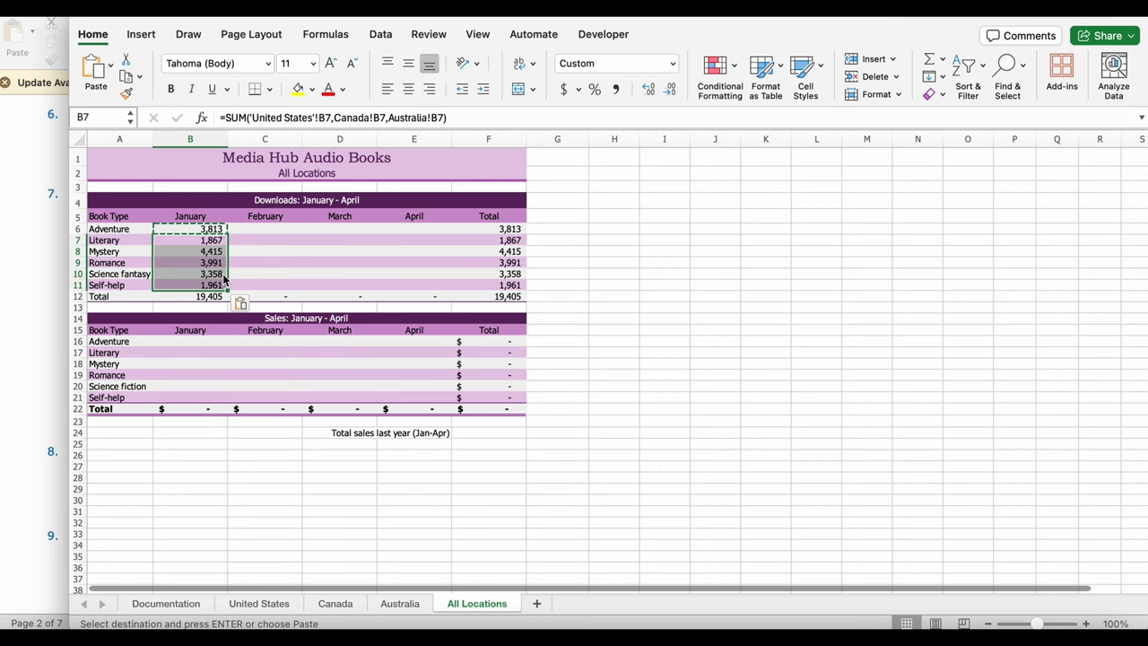
click(240, 253)
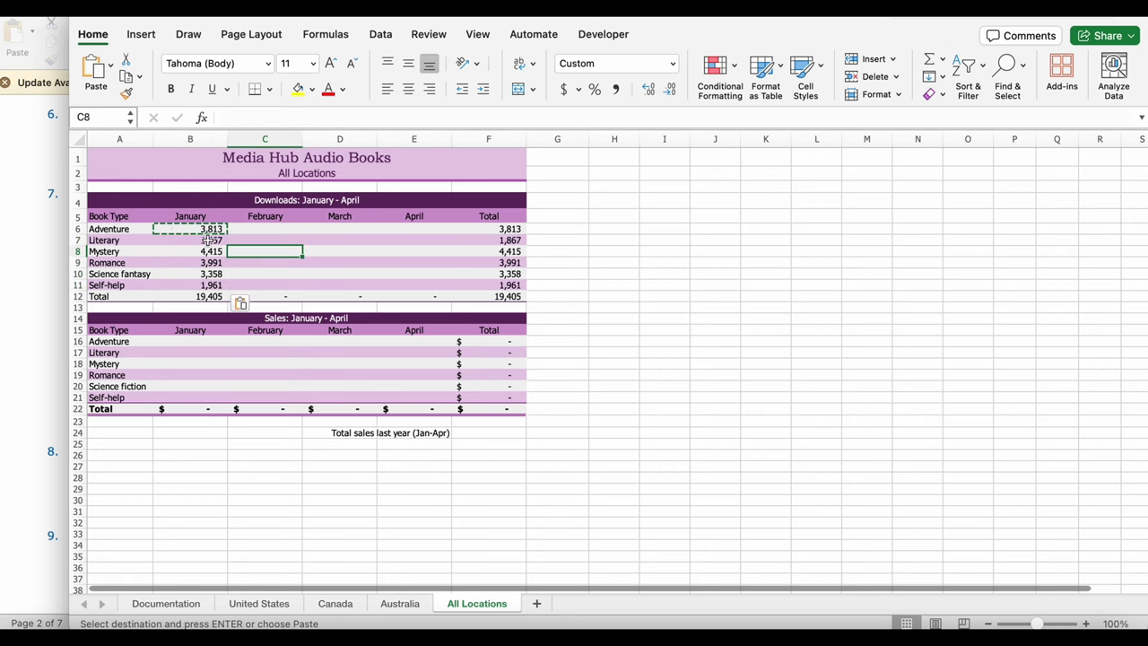
click(205, 239)
click(205, 221)
click(204, 230)
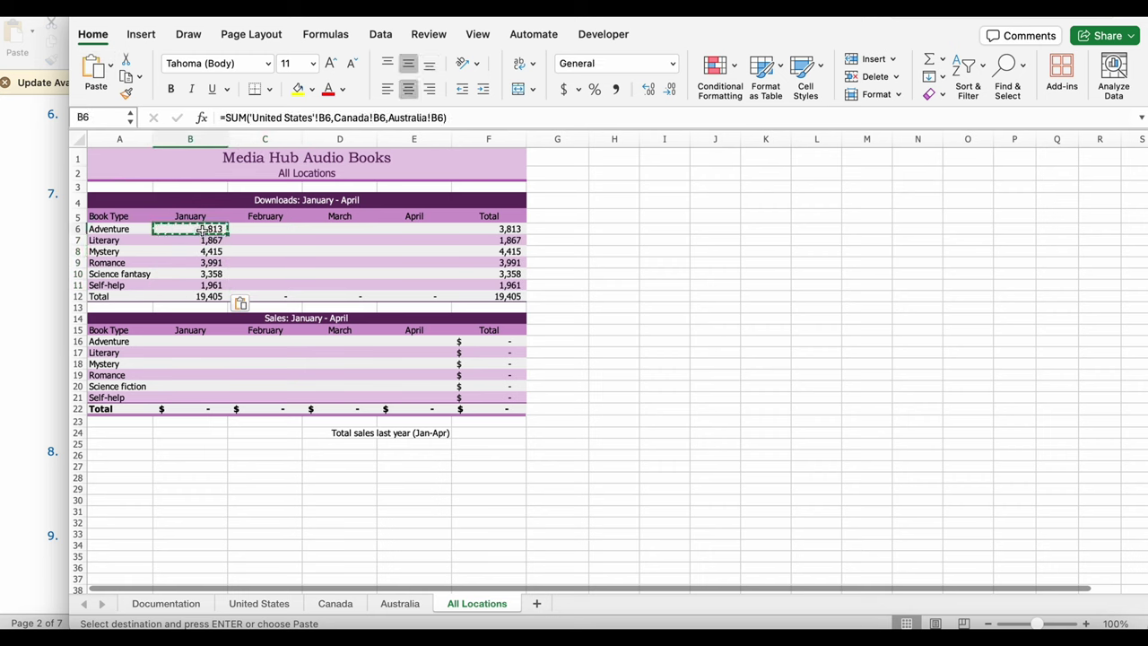
key(Escape)
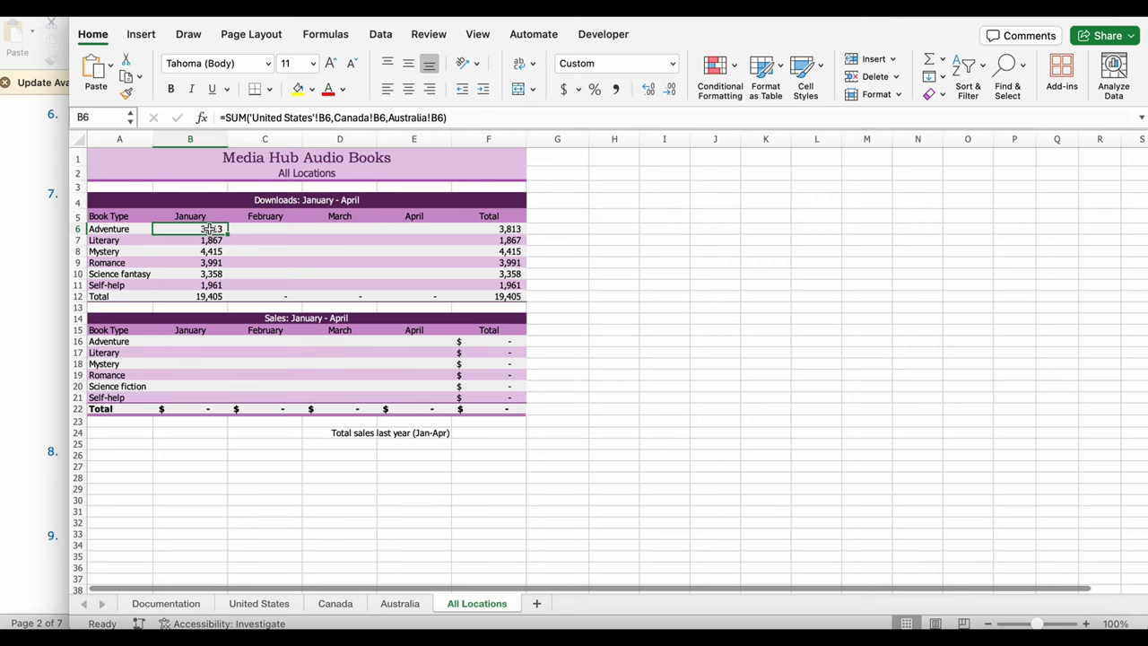
Paste the January formulas from B6:B11 into C6:E11 for February through April.
drag(205, 231, 202, 286)
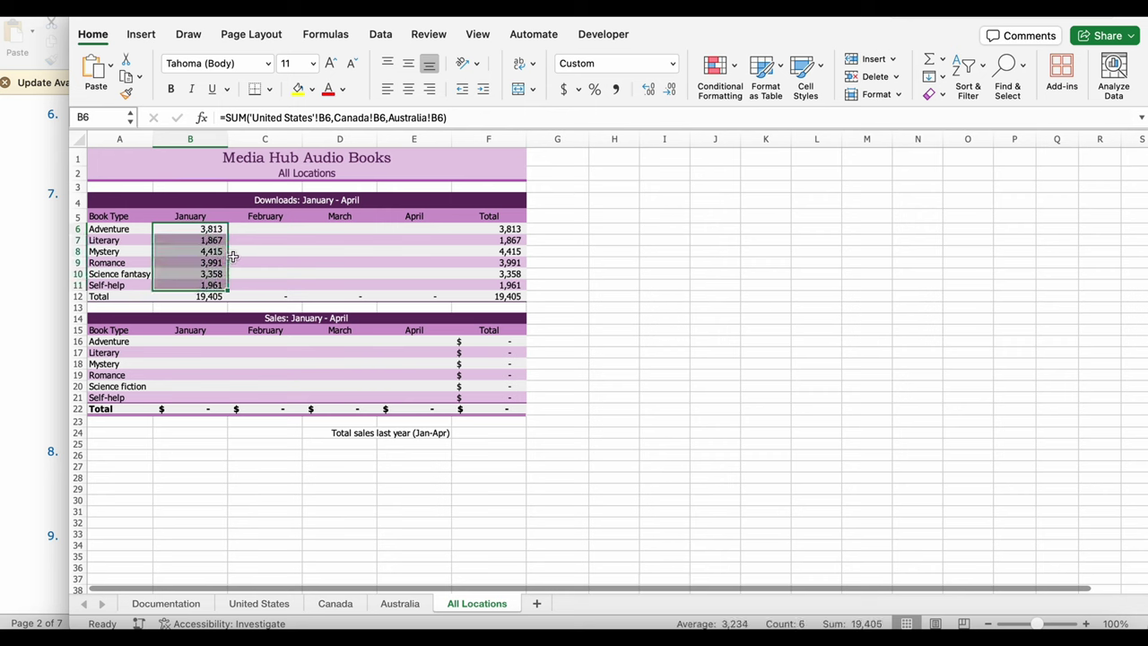
key(super+c)
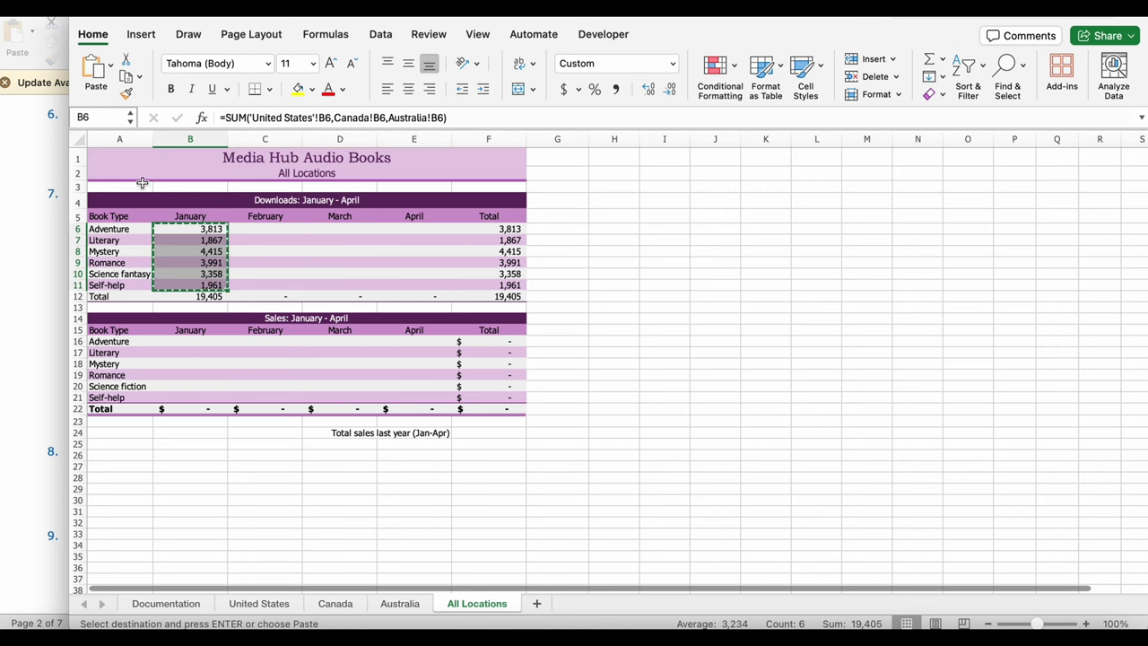
click(248, 231)
drag(248, 232, 443, 285)
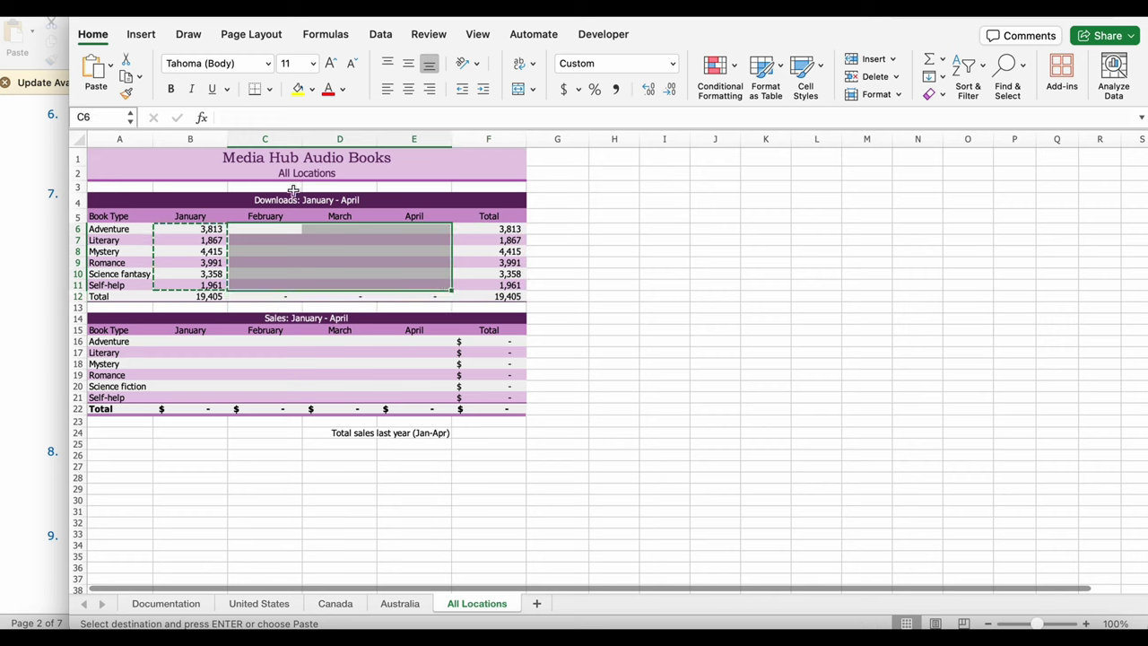
click(111, 65)
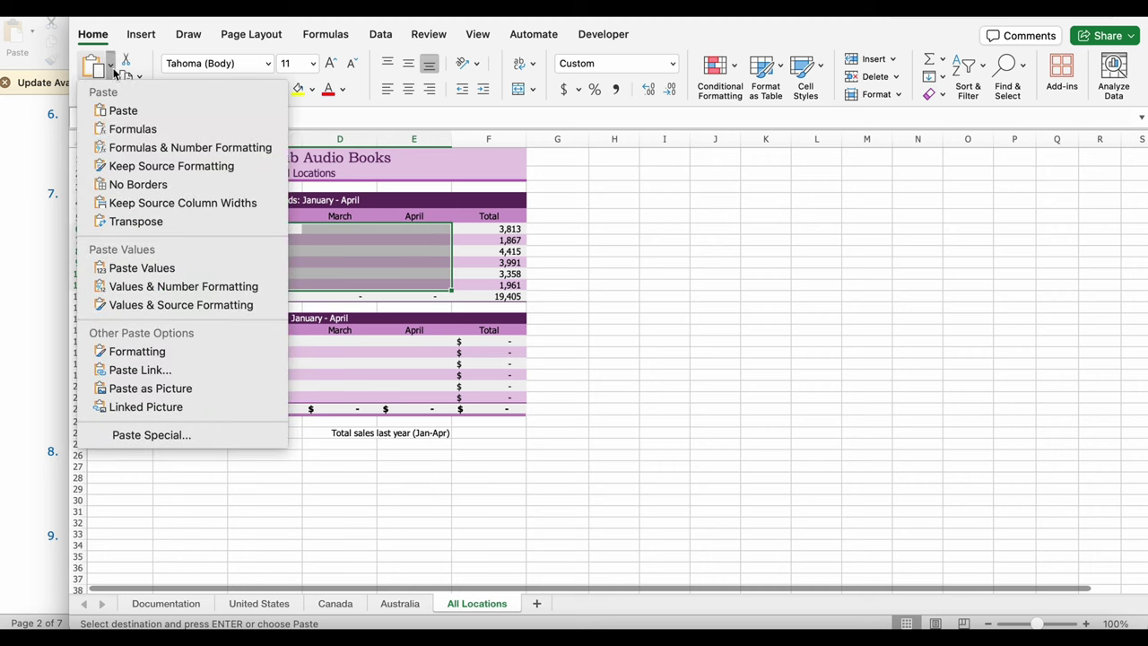
key(Escape)
key(super+v)
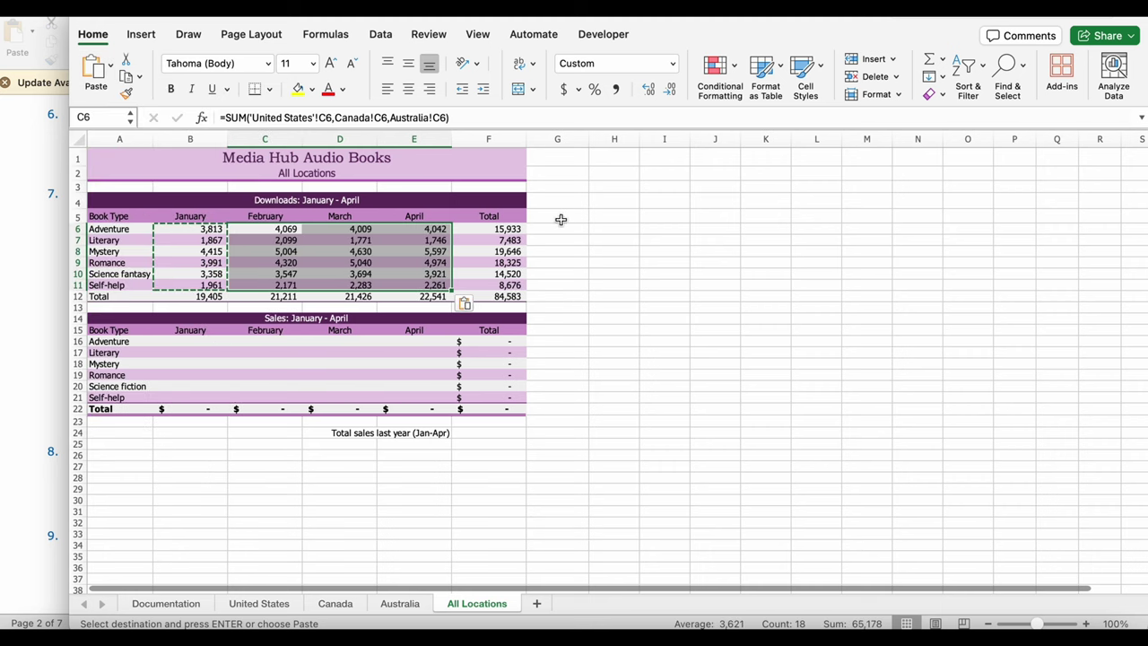
click(559, 218)
click(431, 319)
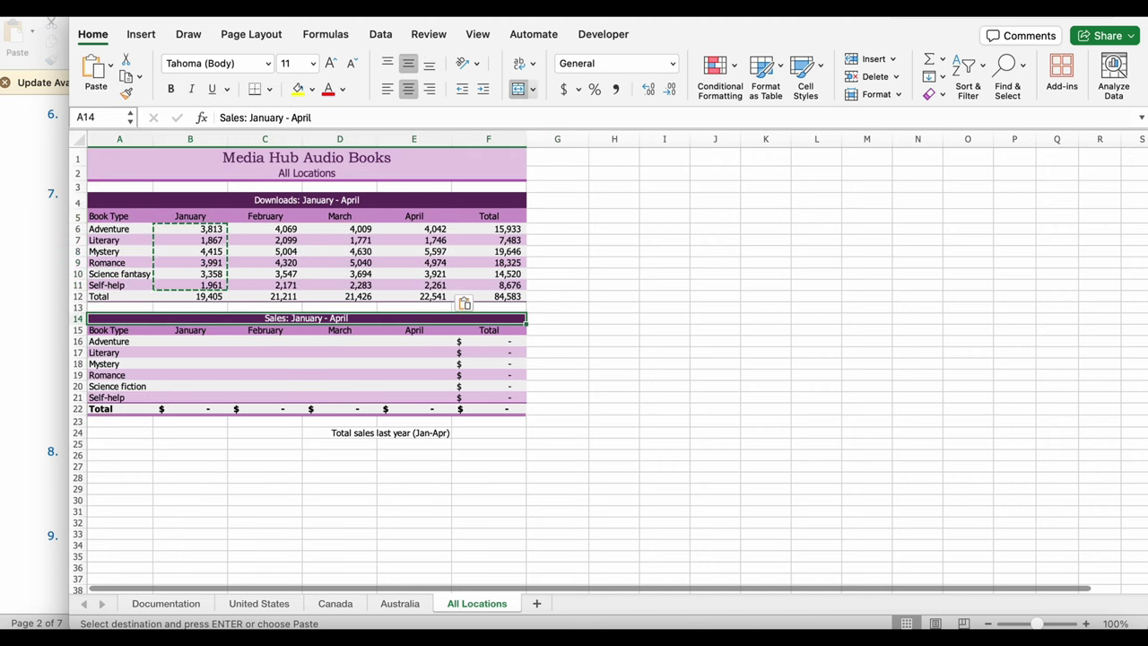
click(7, 300)
Scroll the Word instructions to step 7c on consolidating sales, then return to Excel.
scroll(247, 473, down, 3)
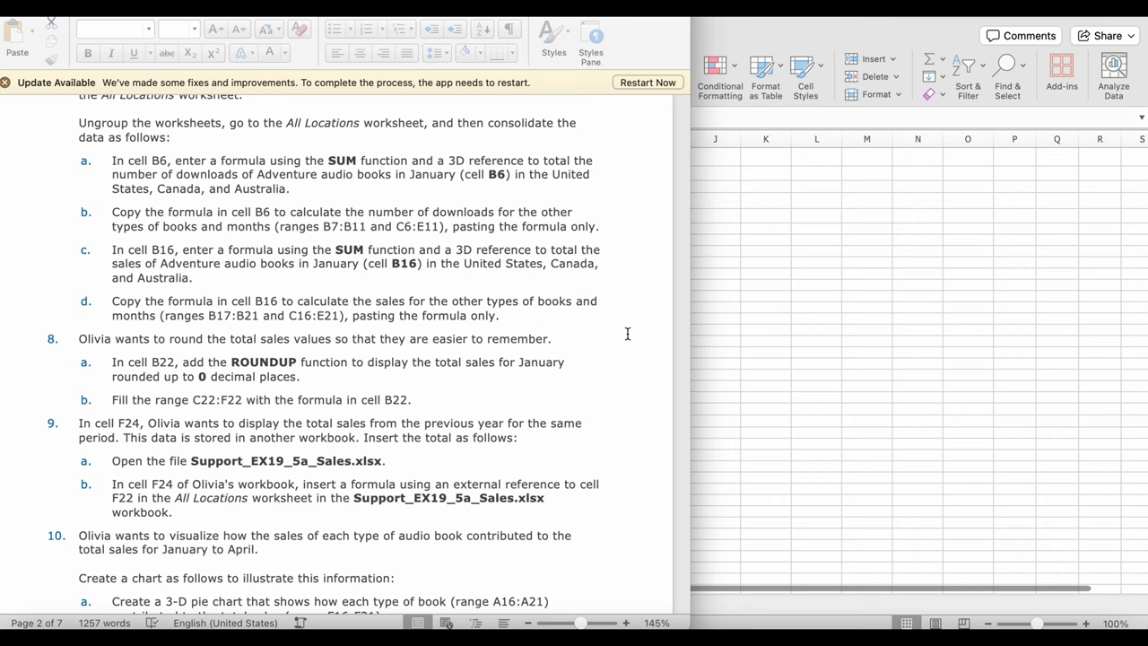
click(918, 317)
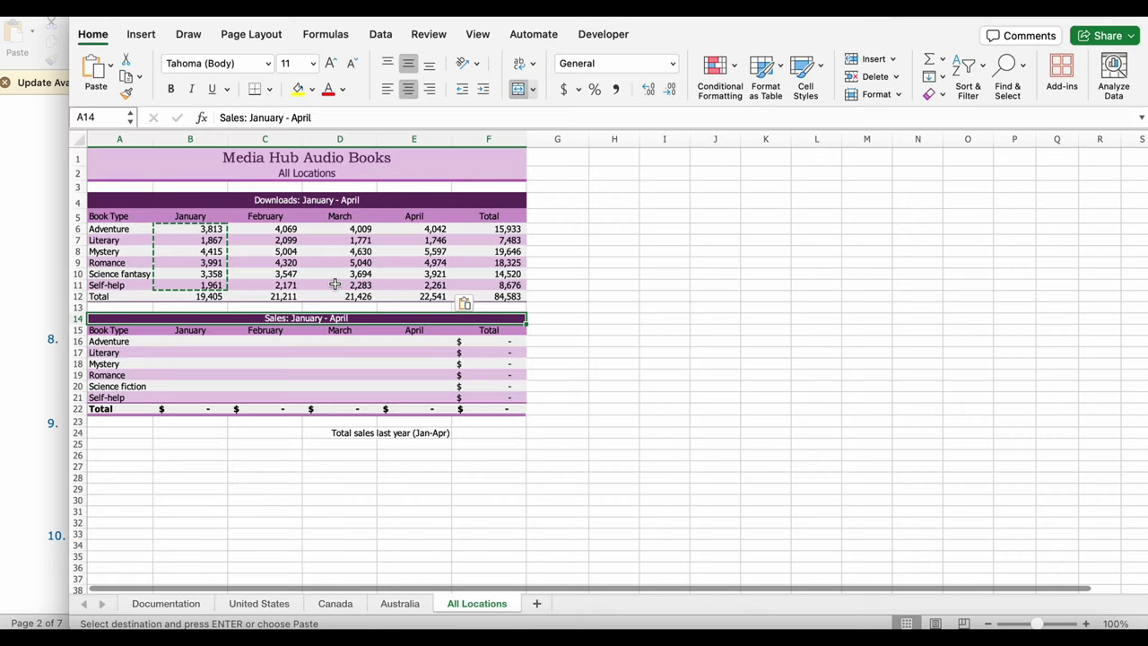
Enter =SUM('United States'!B16,Canada!B16,Australia!B16) in B16 of All Locations.
double_click(180, 342)
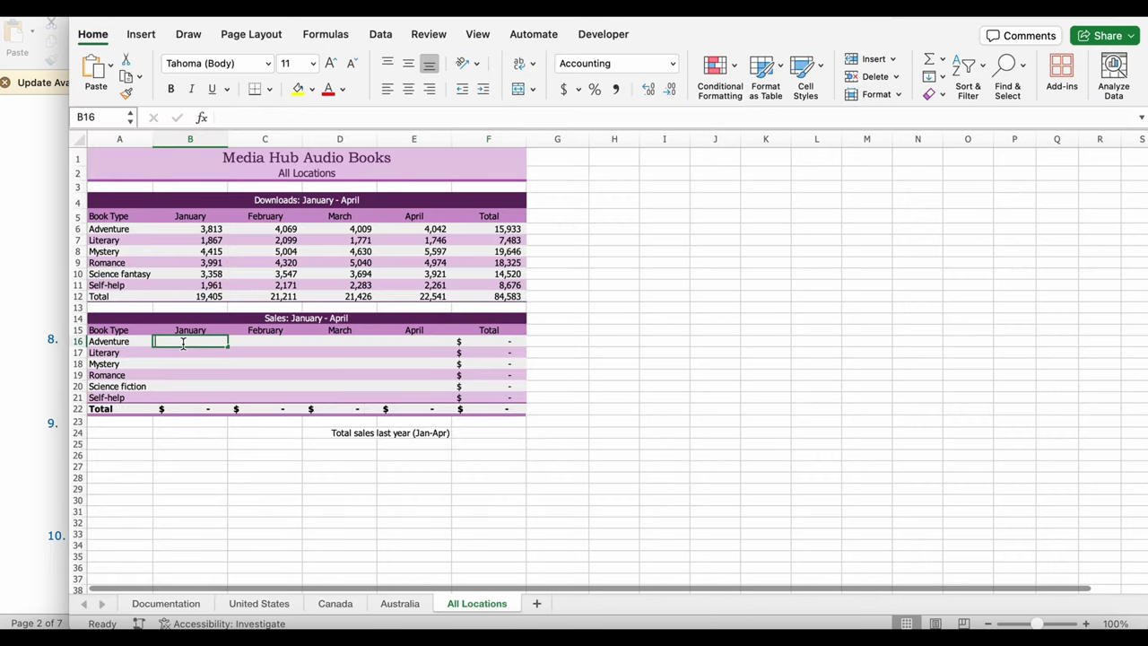
text(=)
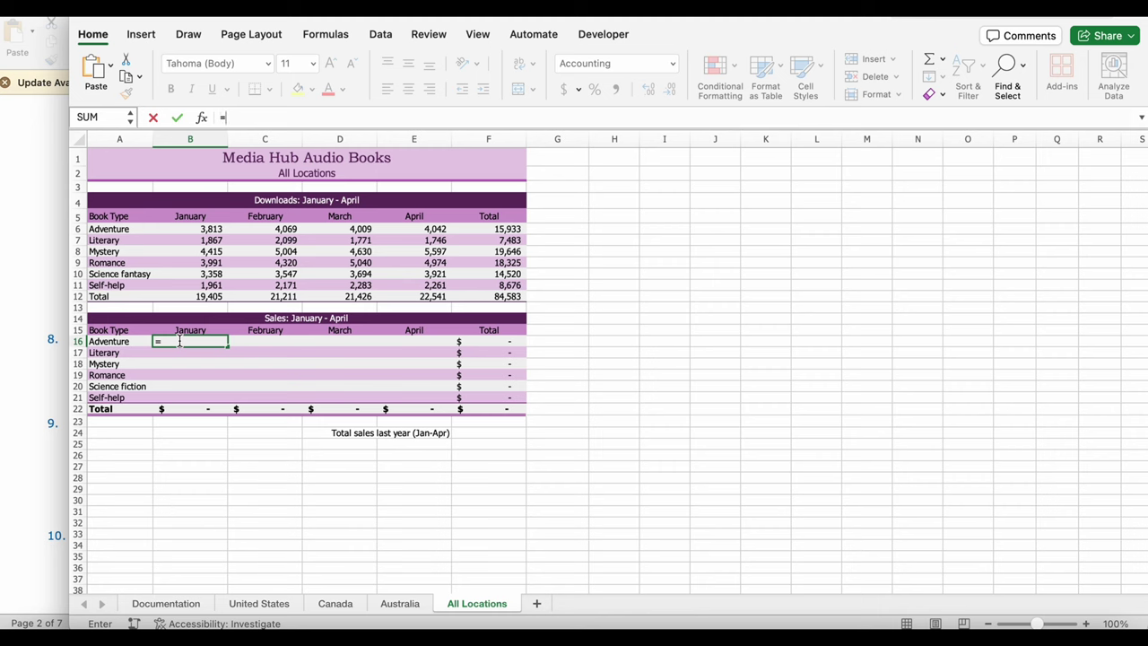
text(su)
key(Tab)
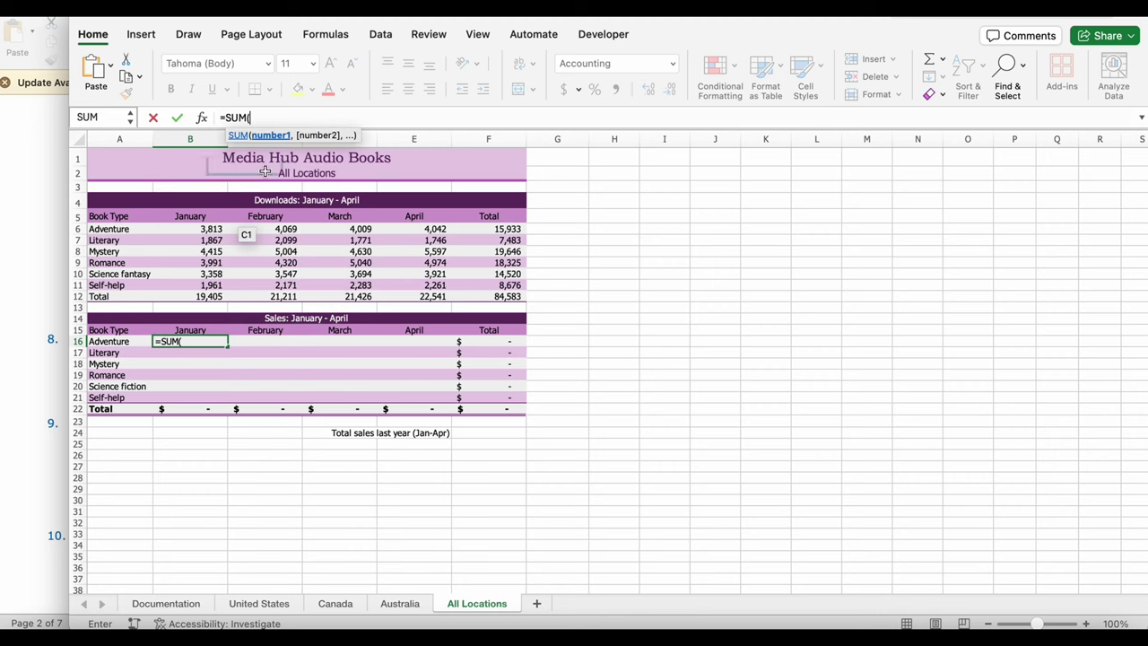
click(260, 604)
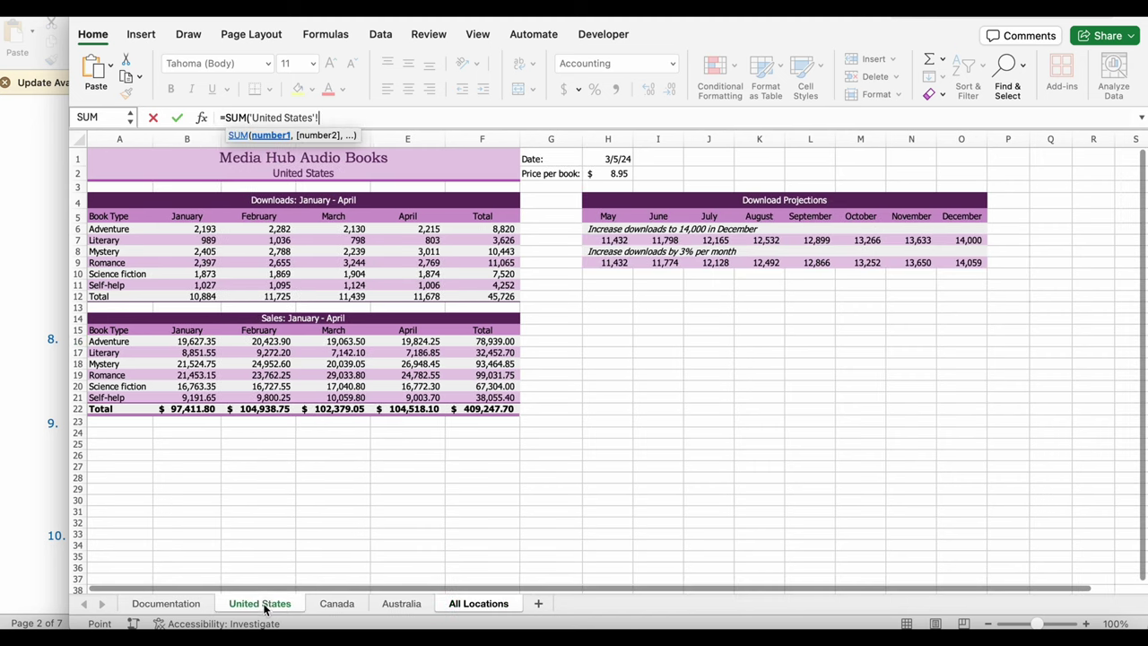
click(207, 345)
text(,)
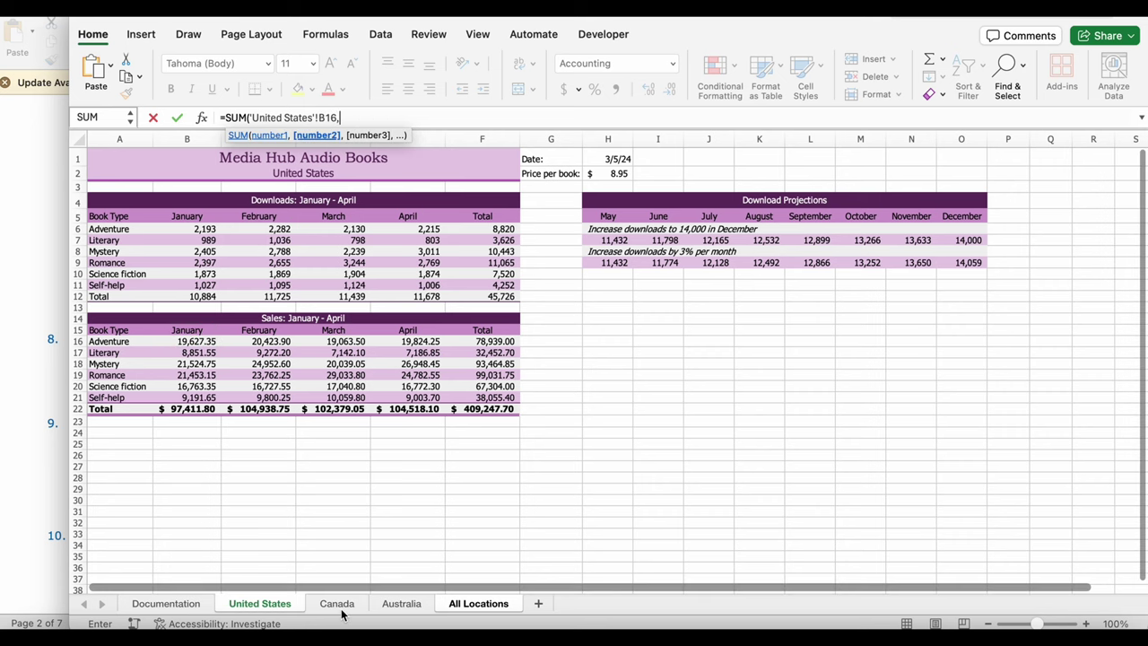
click(339, 608)
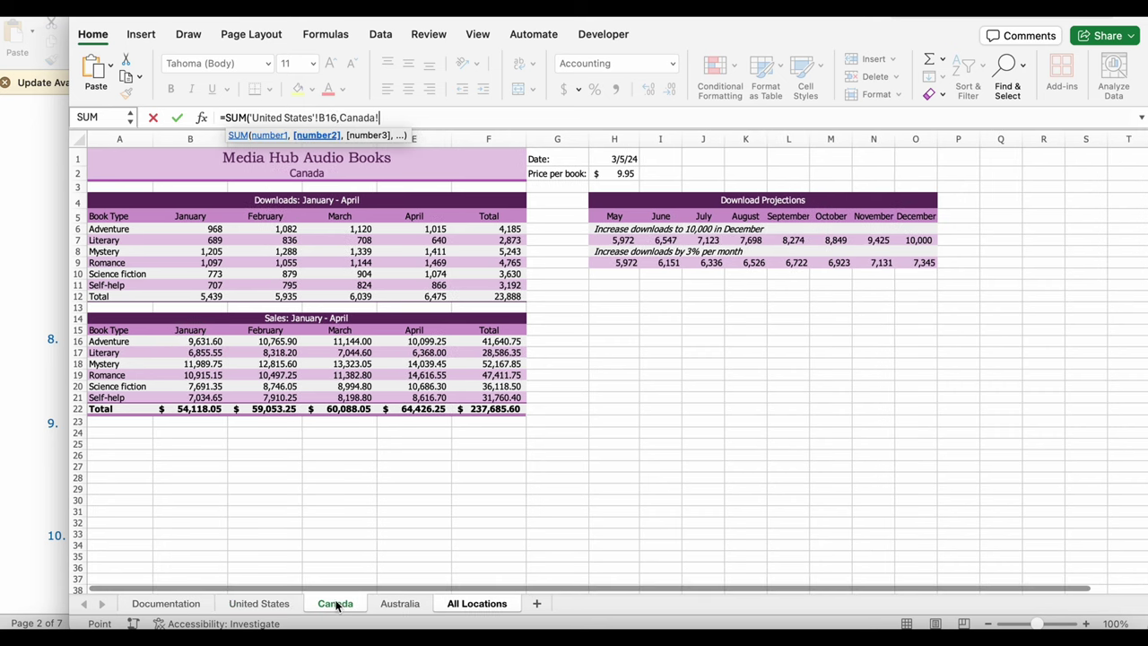
click(204, 344)
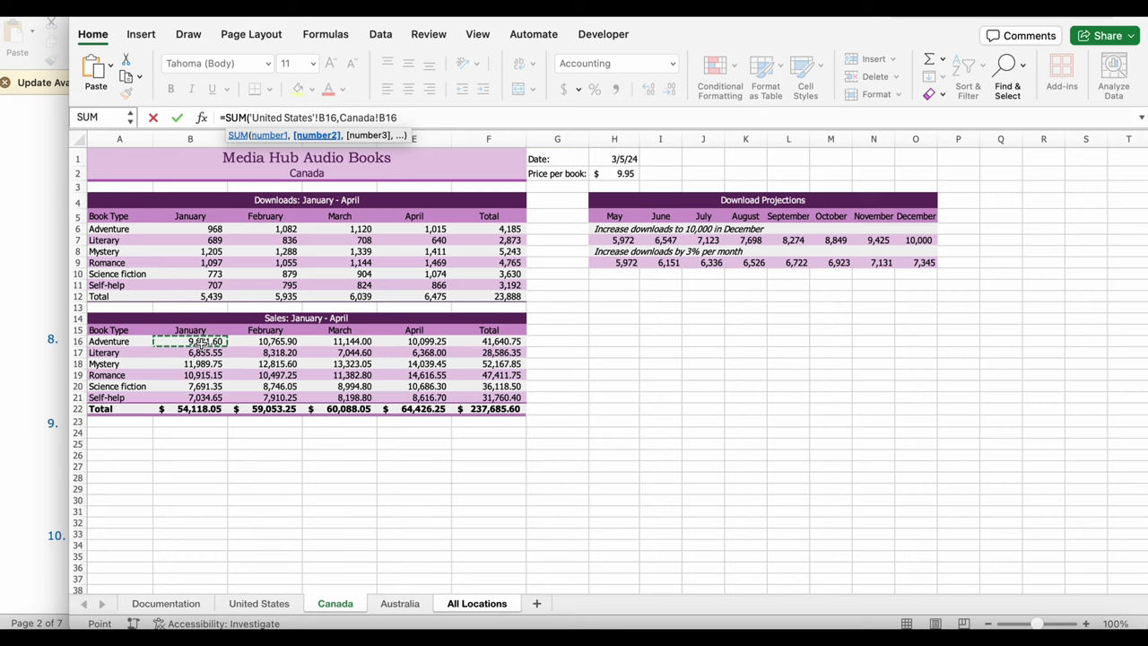
text(,)
click(401, 606)
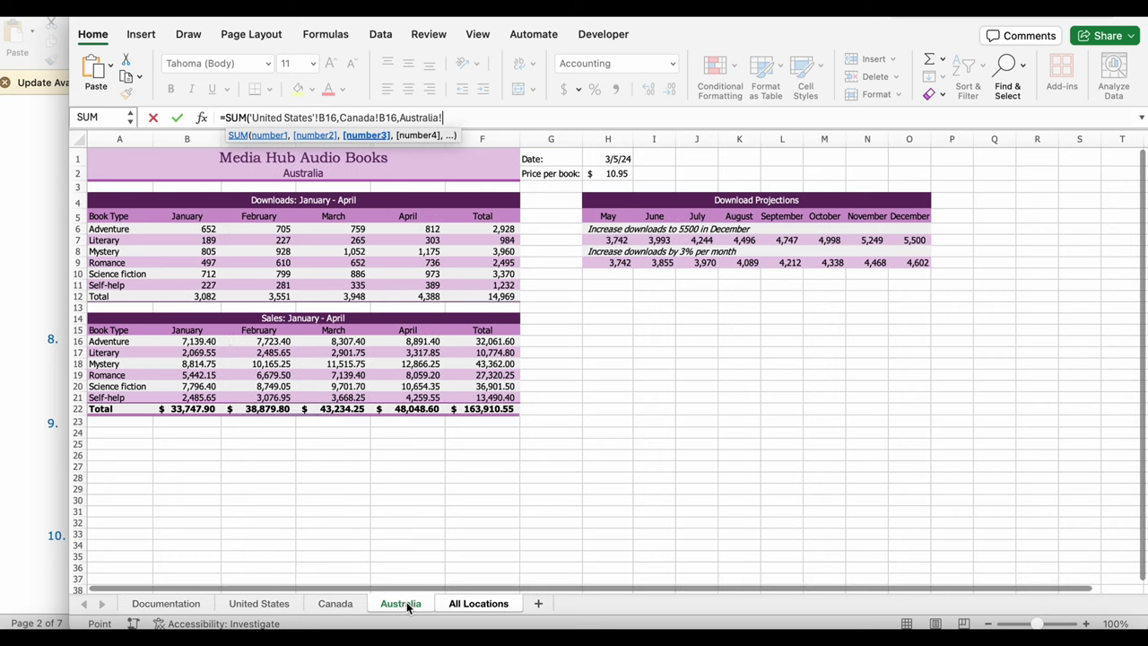
click(191, 341)
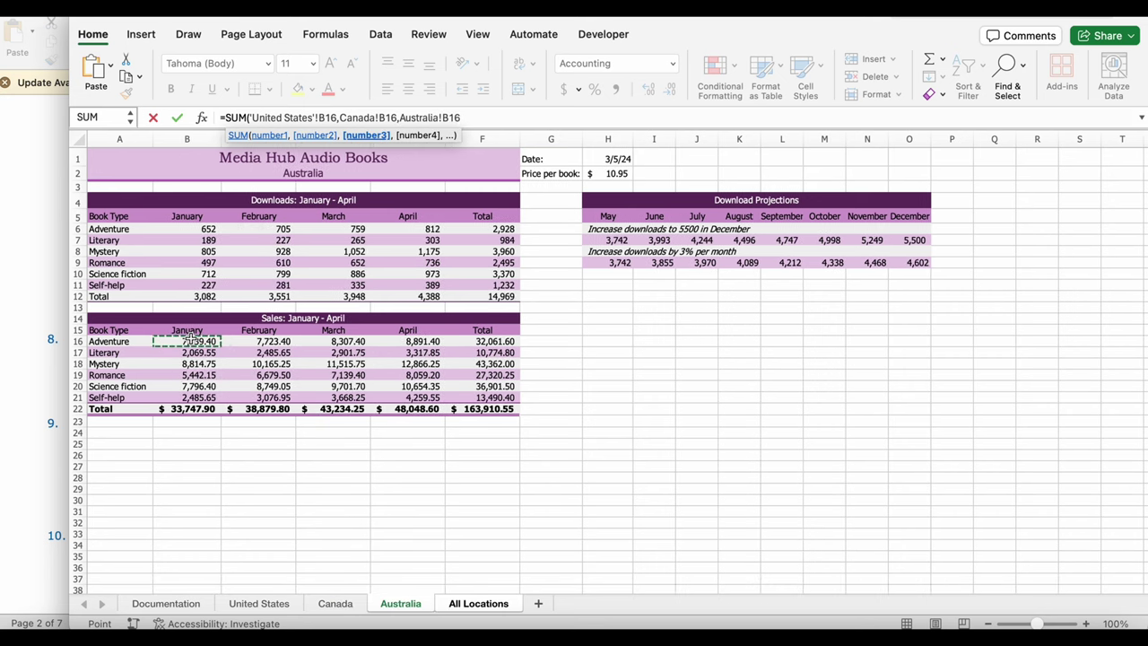
key(Return)
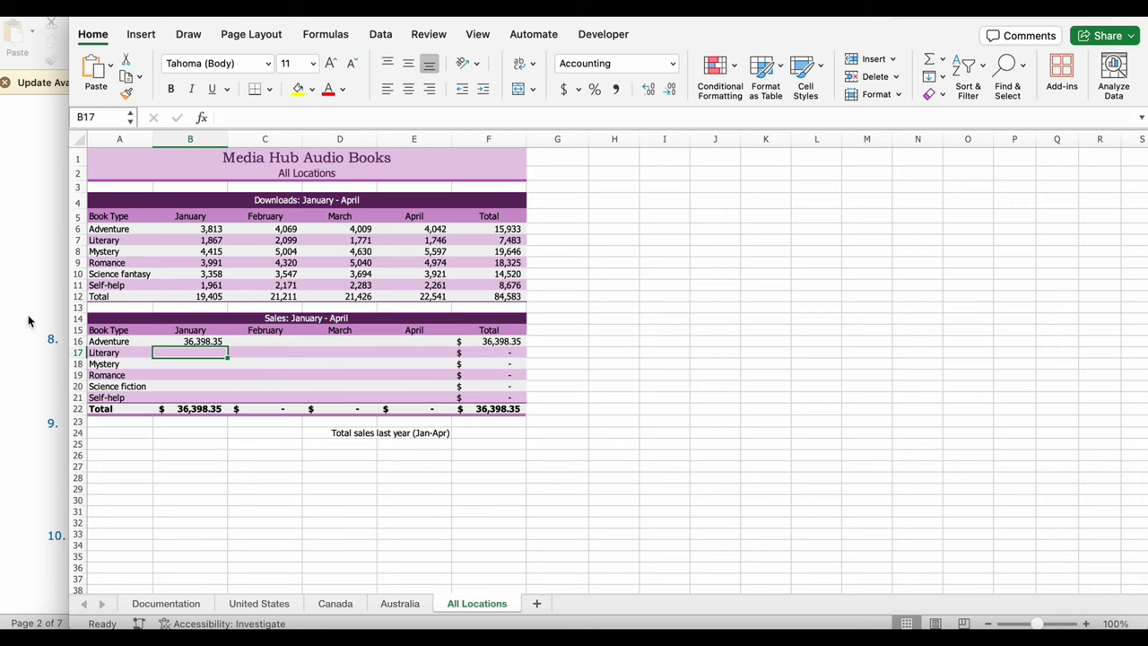
Copy the B16 sales SUM formula into B17:B21 as formulas only.
click(7, 334)
scroll(192, 380, down, 1)
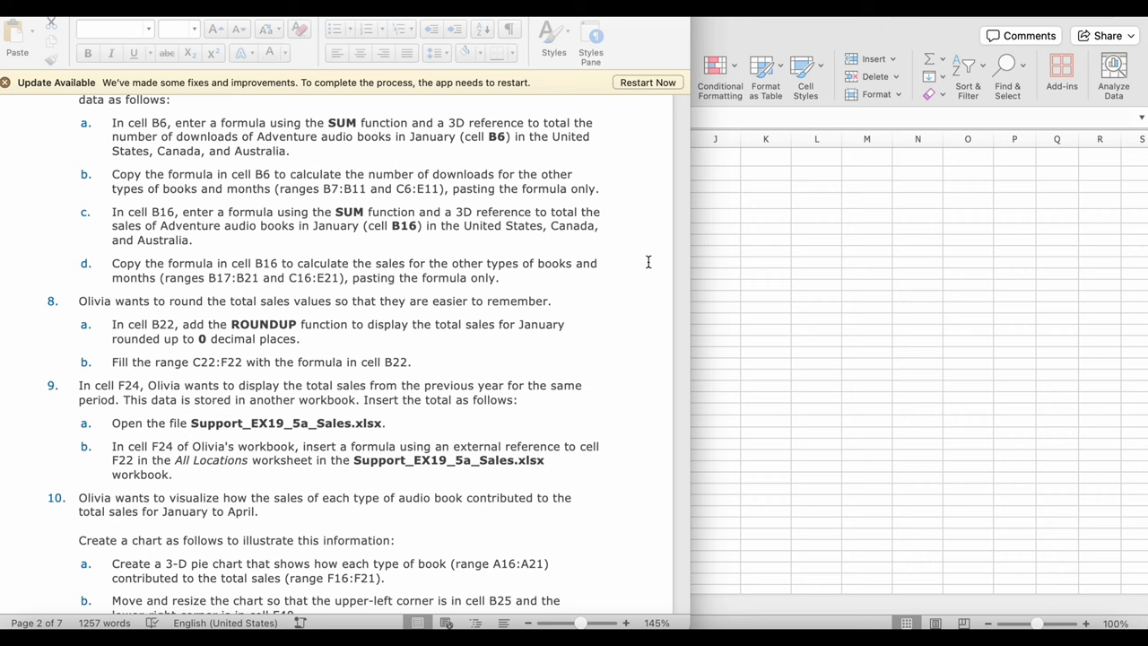
click(773, 261)
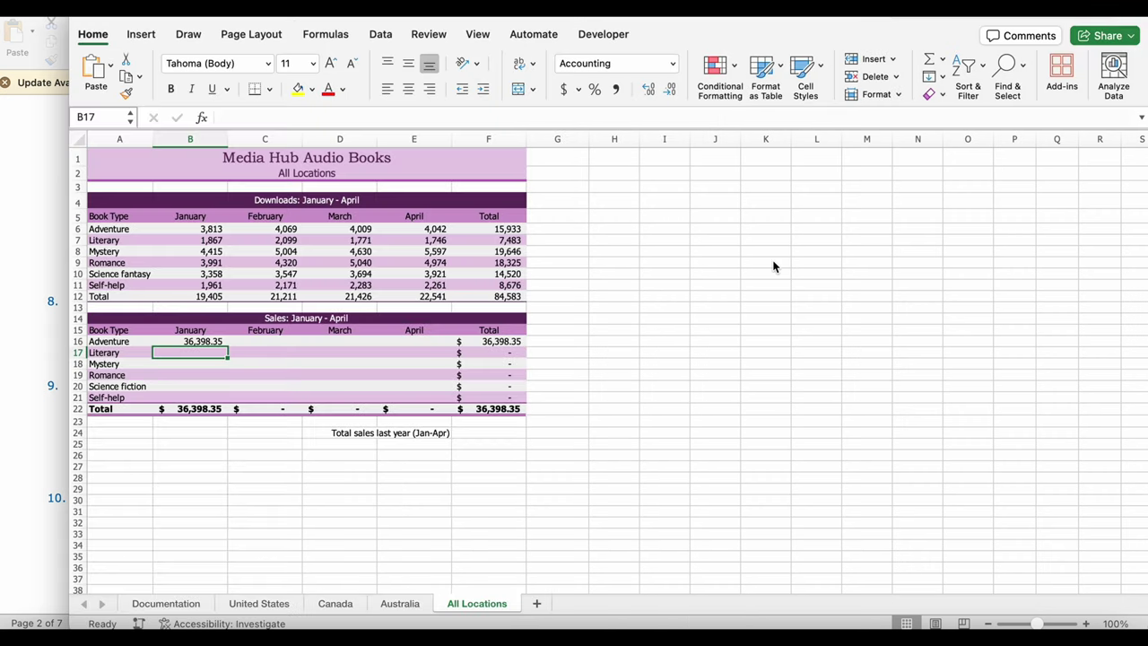
click(205, 341)
key(super+c)
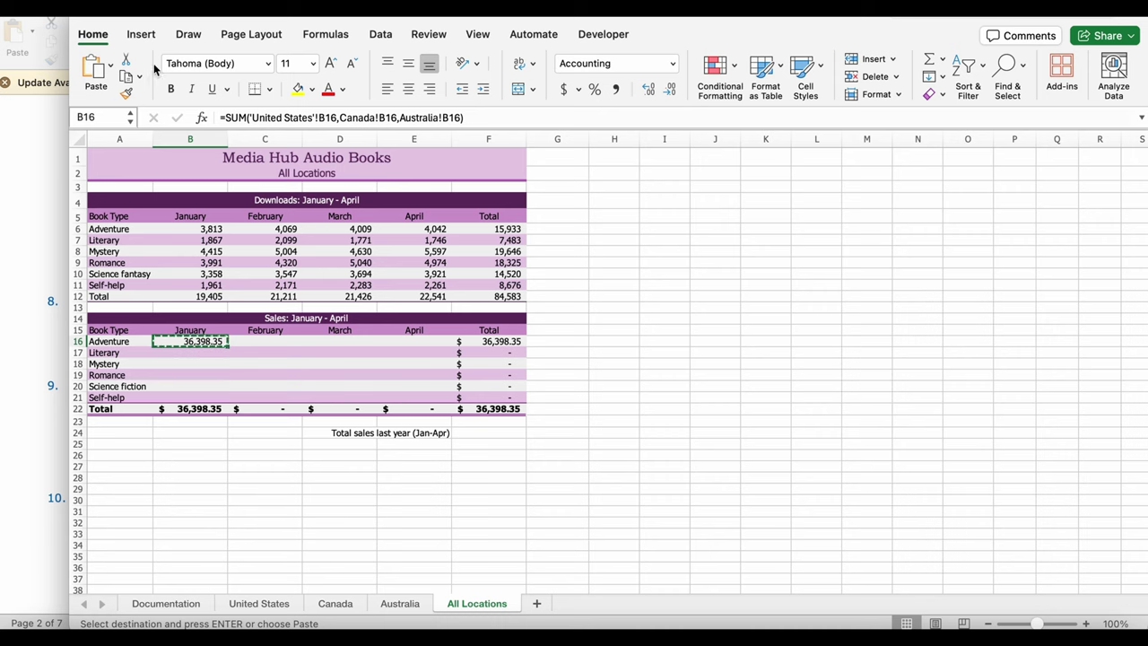
drag(203, 355, 198, 397)
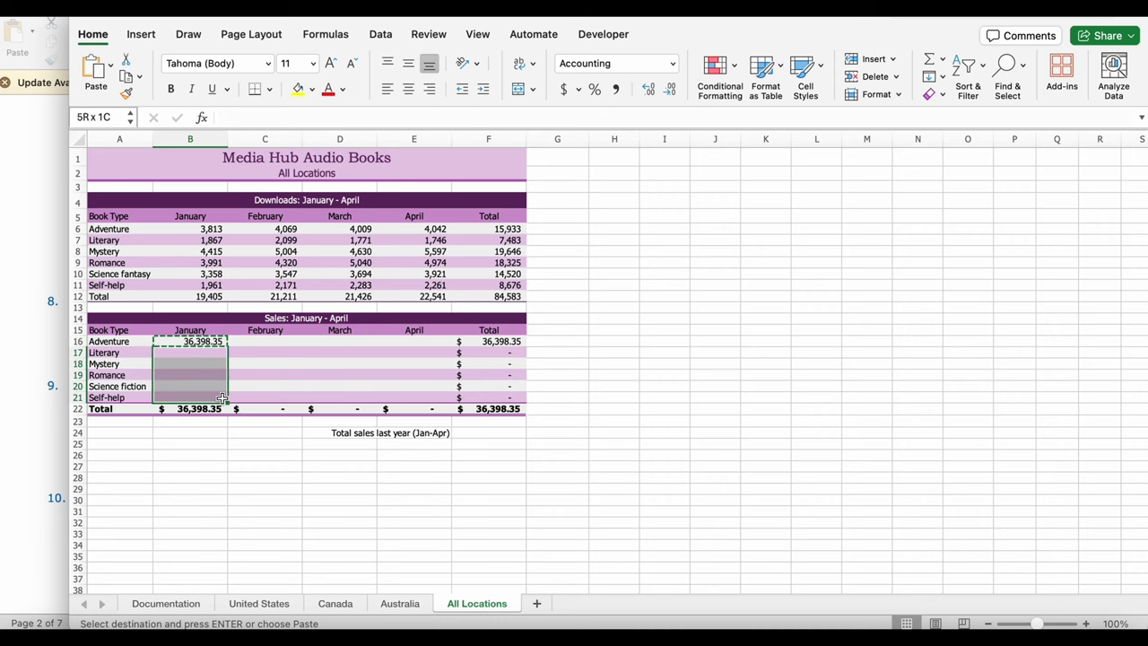
click(111, 64)
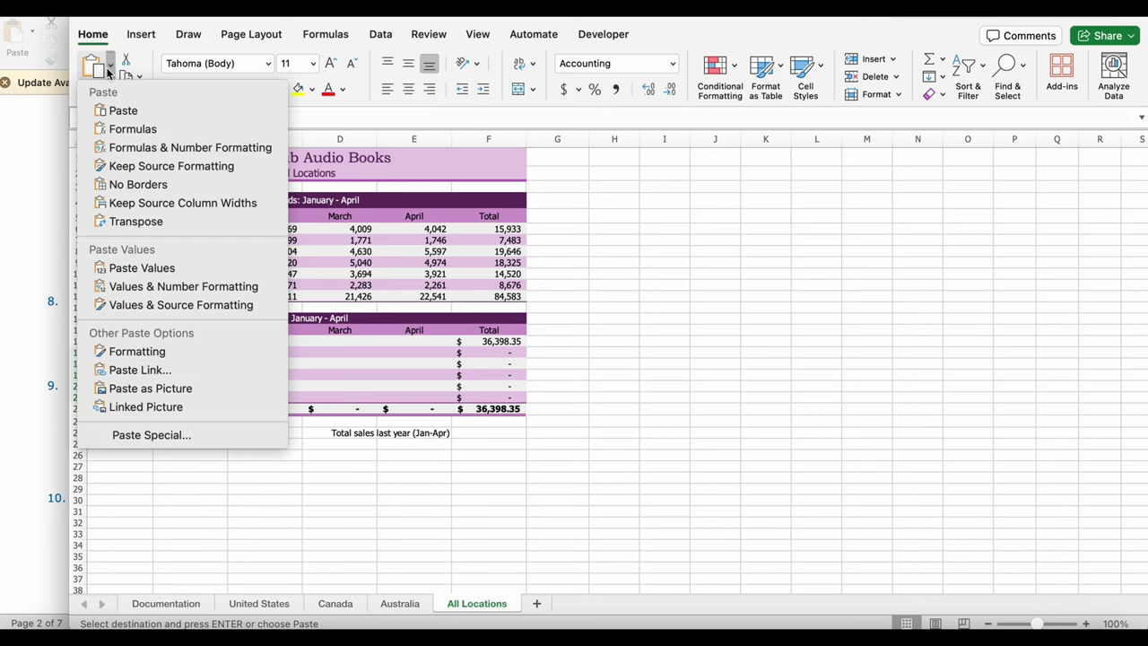
click(142, 130)
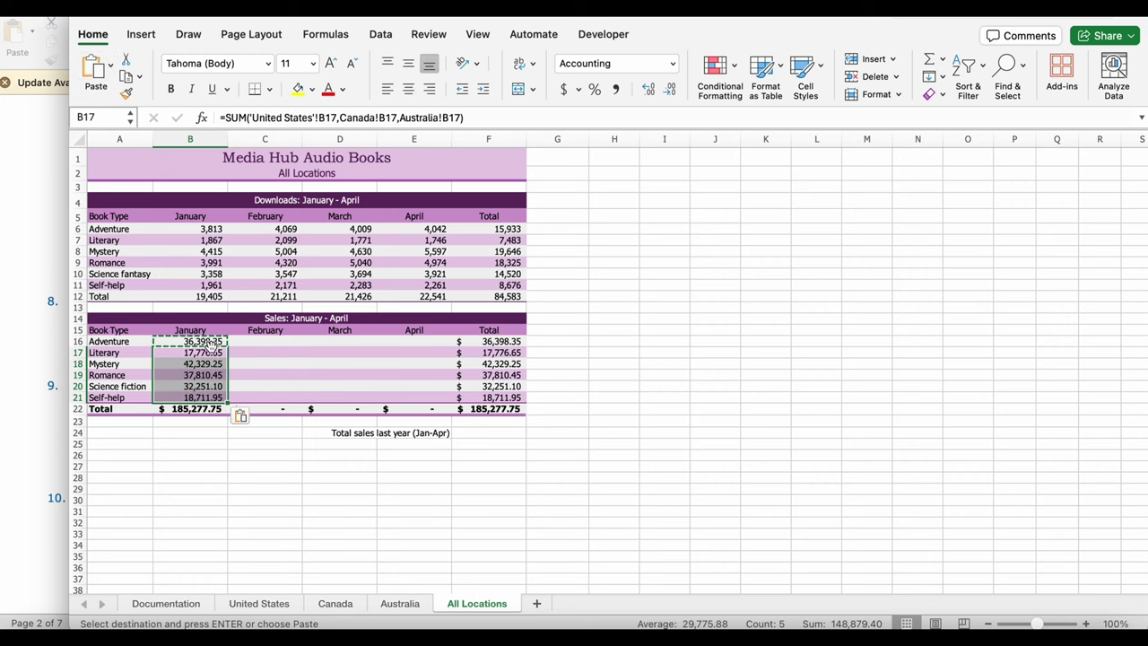
click(232, 342)
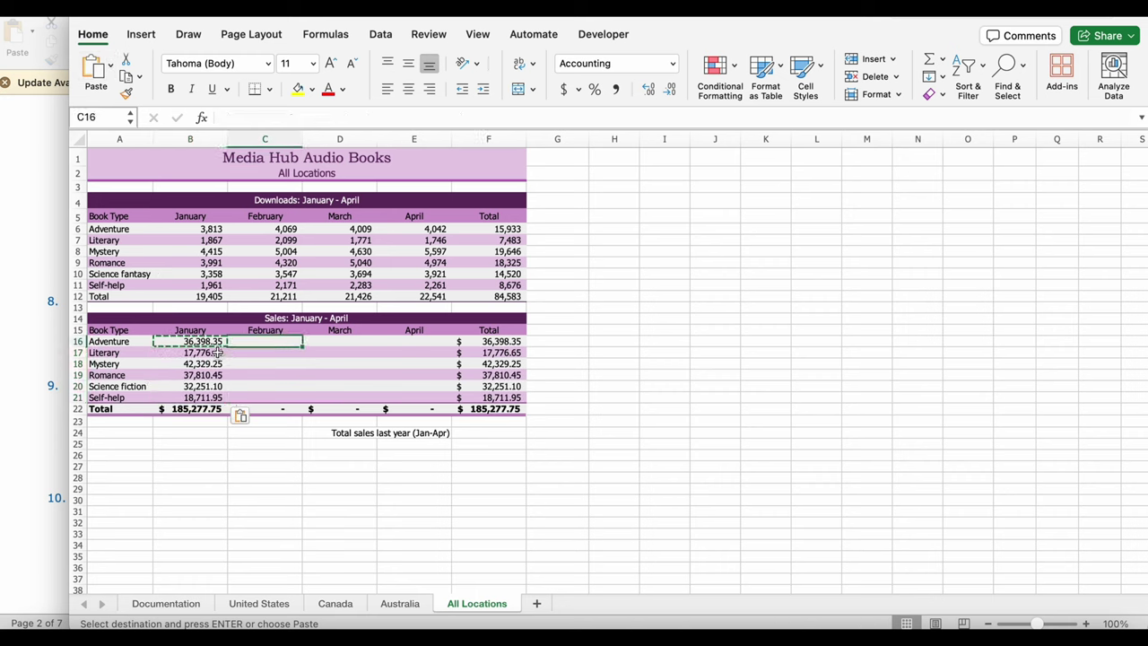
key(Escape)
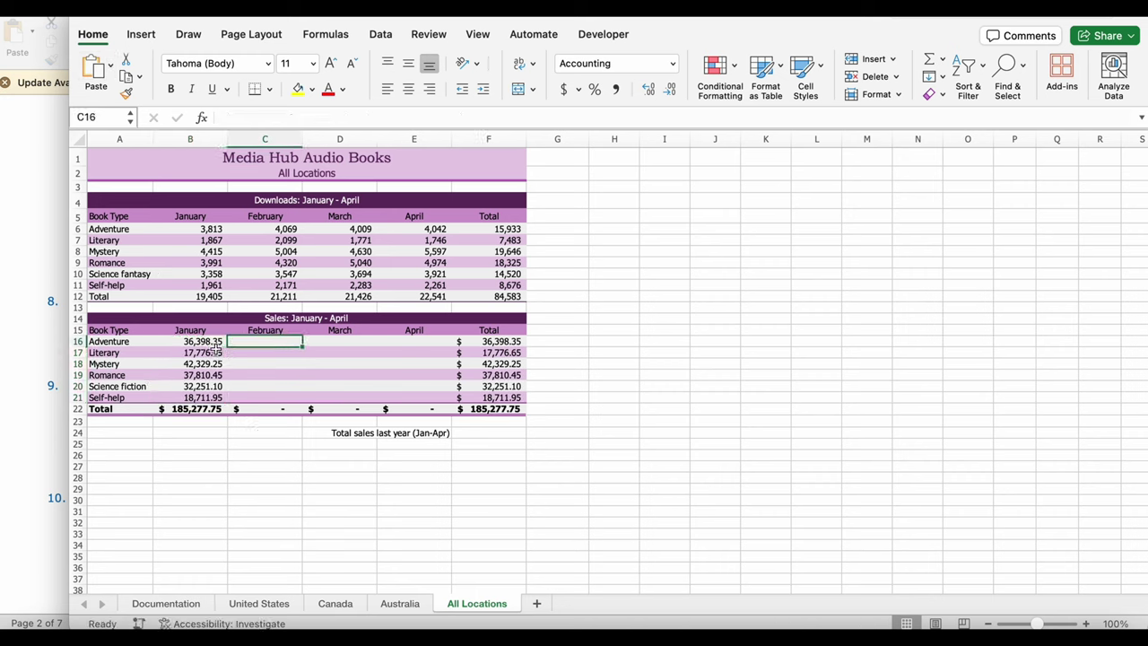
Paste the January sales formulas B16:B21 into C16:E21 for February through April.
drag(216, 345, 216, 398)
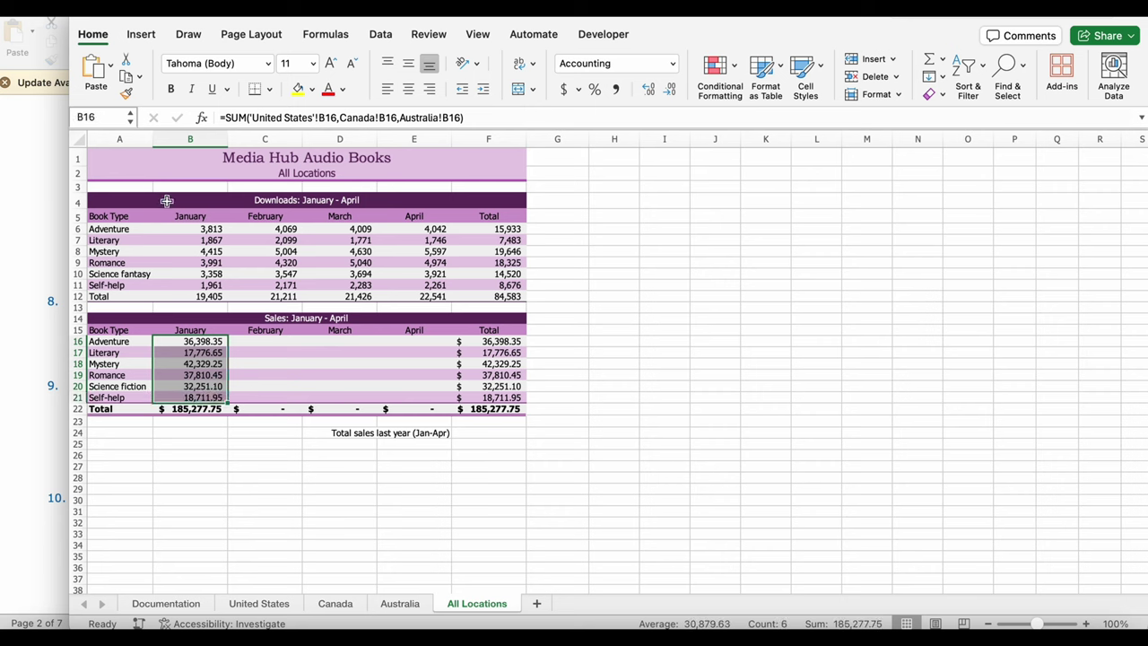
key(ctrl+c)
drag(260, 342, 425, 397)
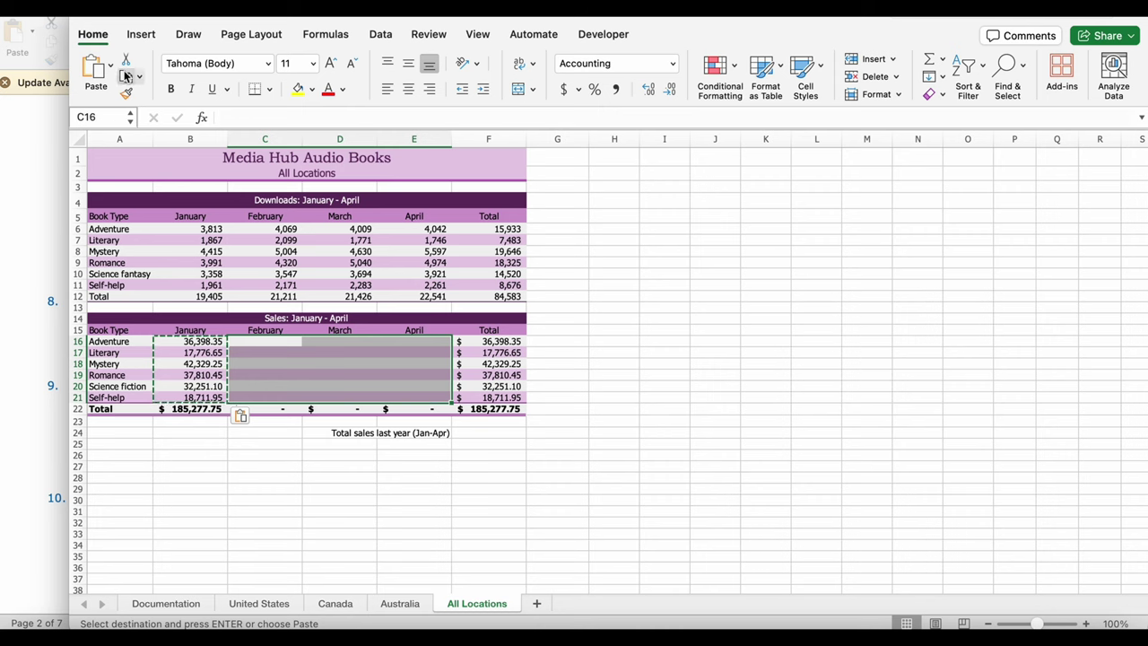
click(111, 64)
click(294, 446)
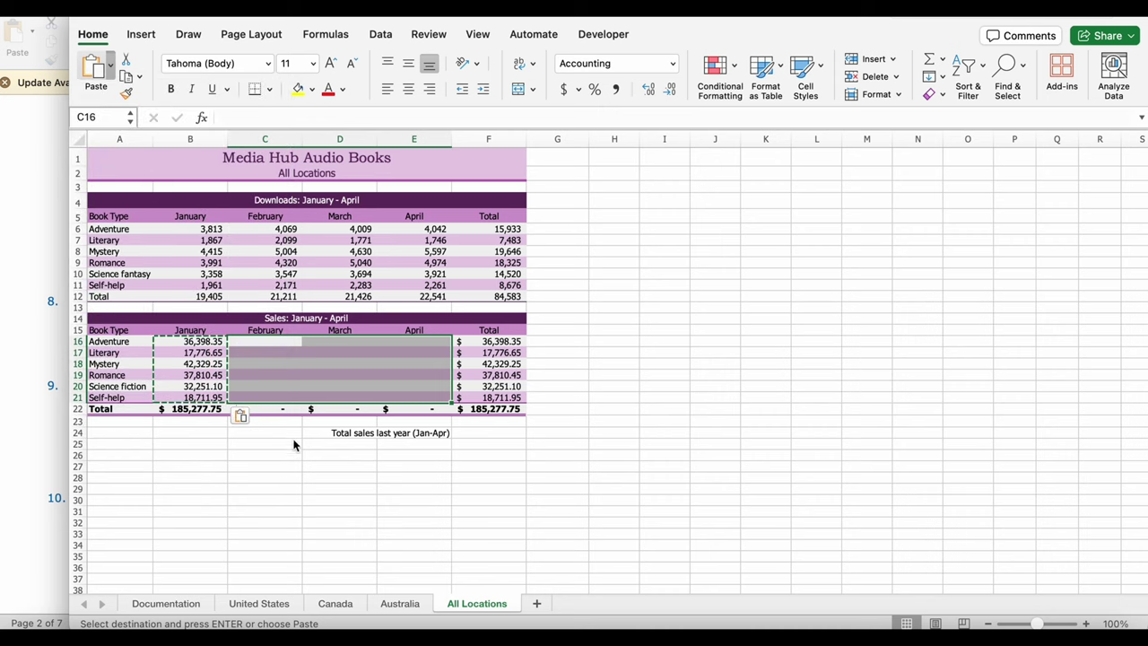
click(295, 446)
click(22, 267)
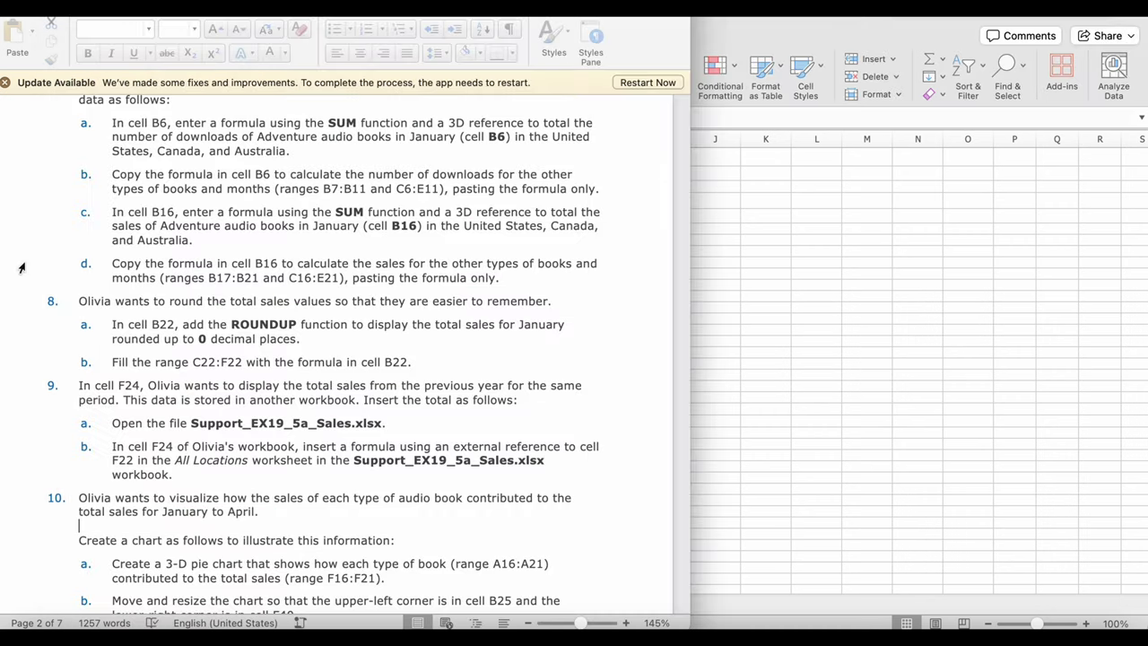
scroll(23, 272, down, 3)
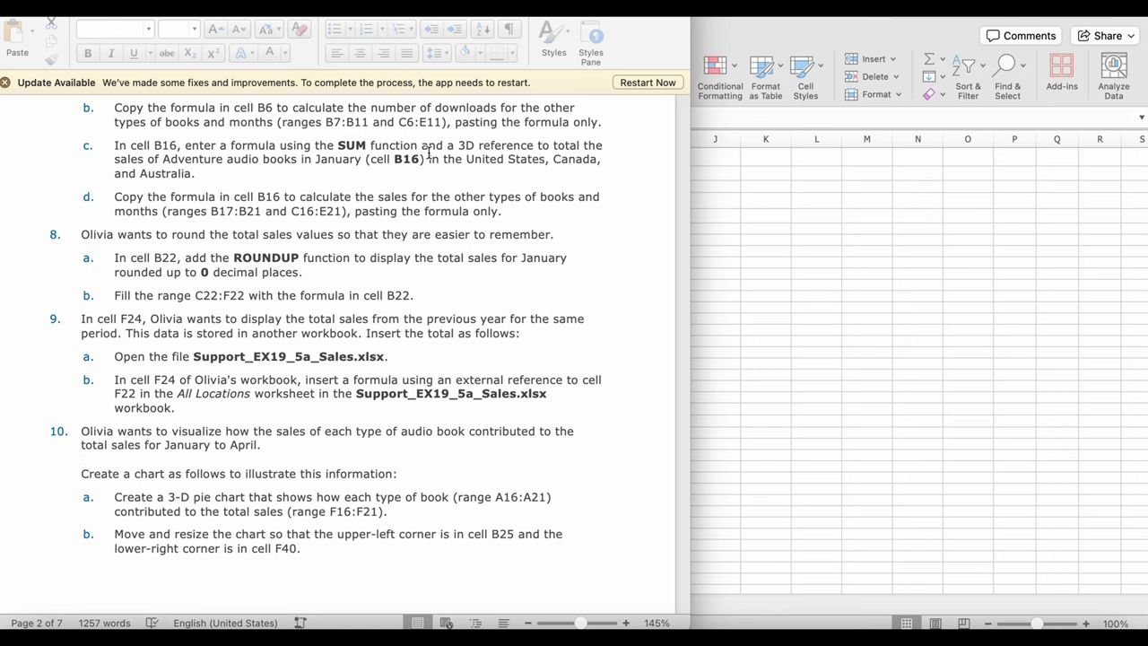
click(789, 289)
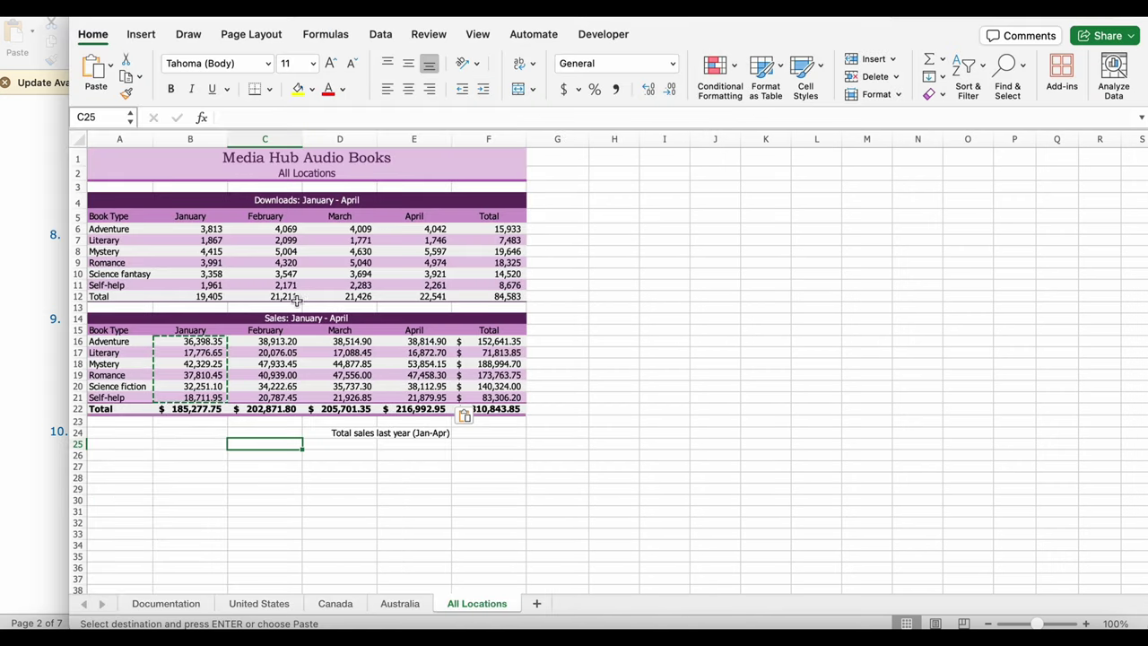
Change B22 to =ROUNDUP(SUM(B16:B21),0) so it shows $185,278.00.
key(Escape)
click(200, 398)
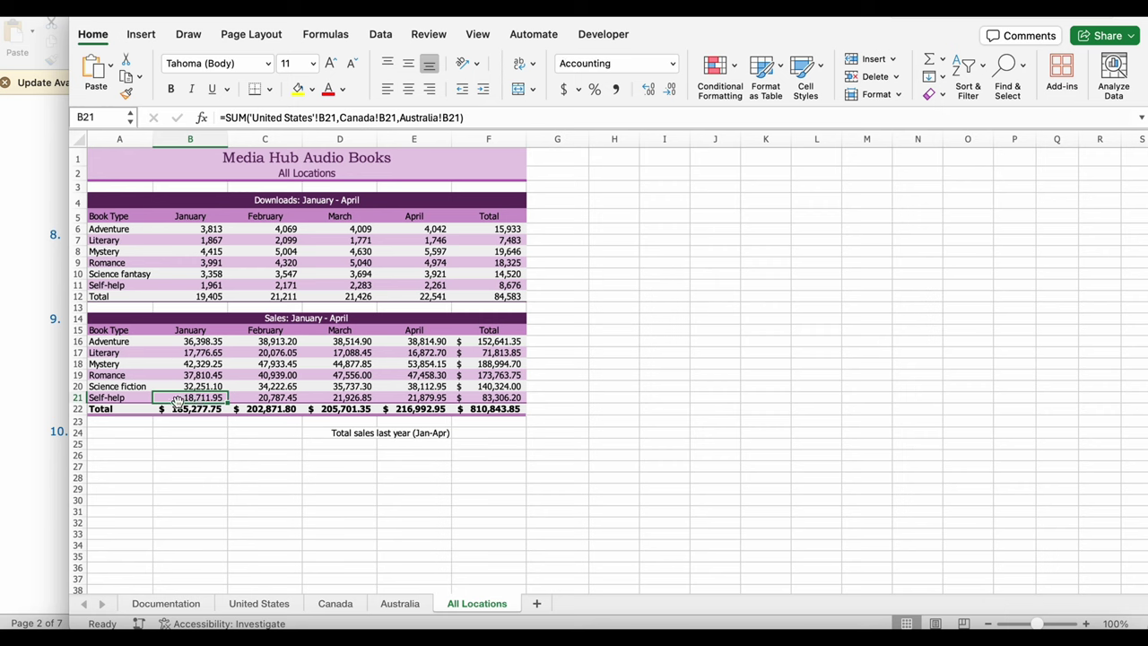
click(170, 409)
double_click(168, 411)
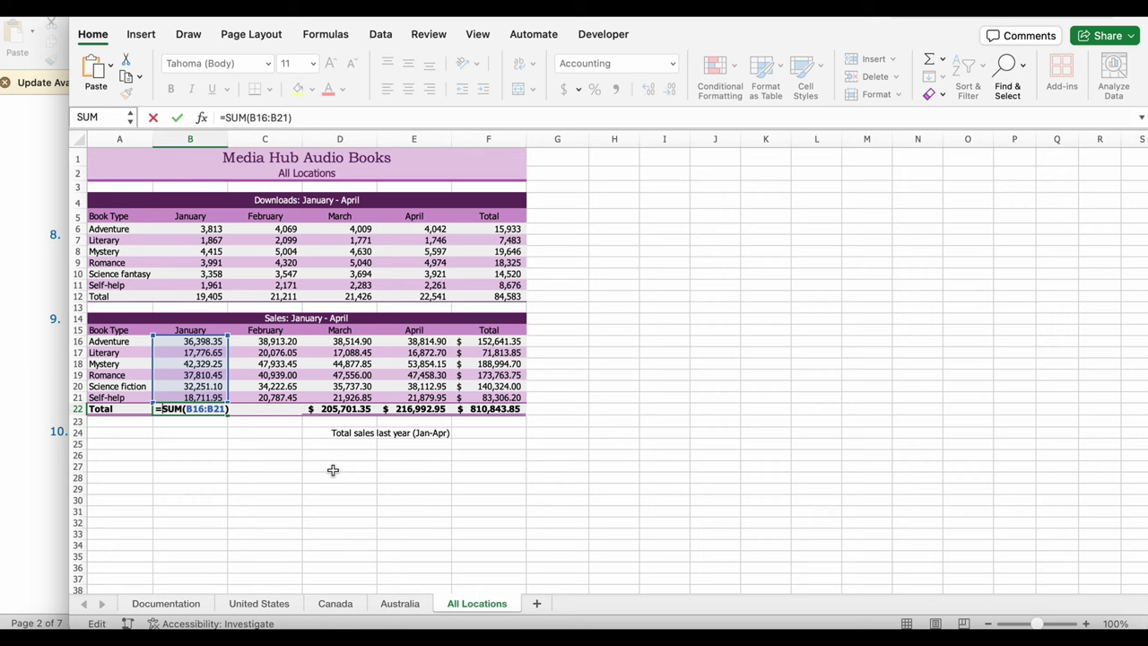
text(roun)
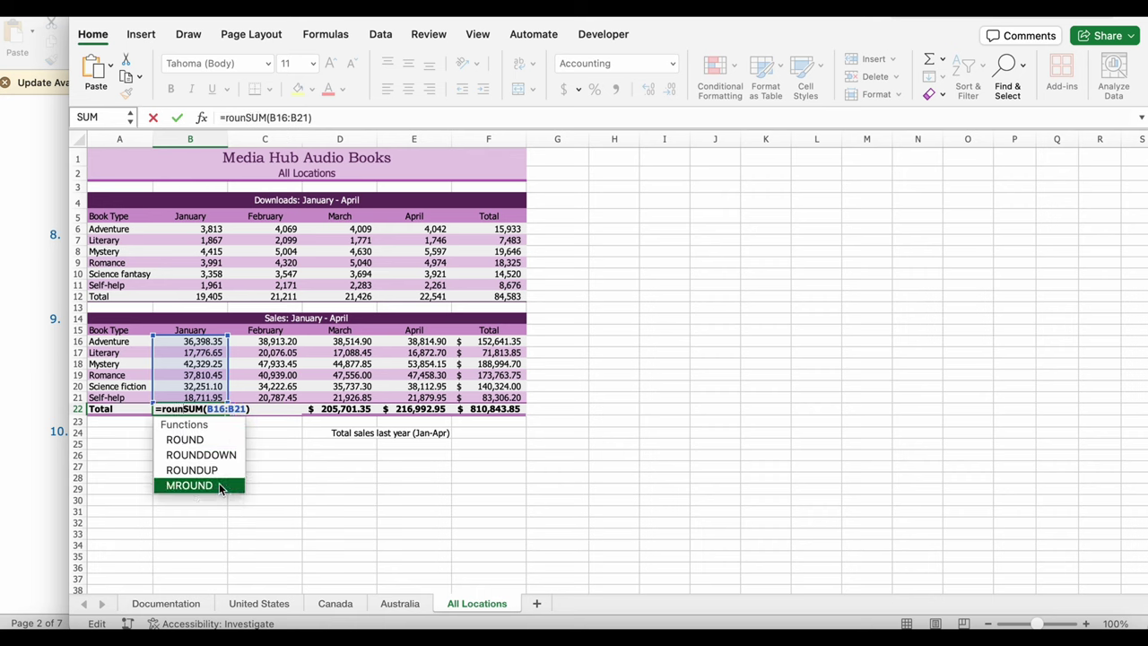
double_click(199, 470)
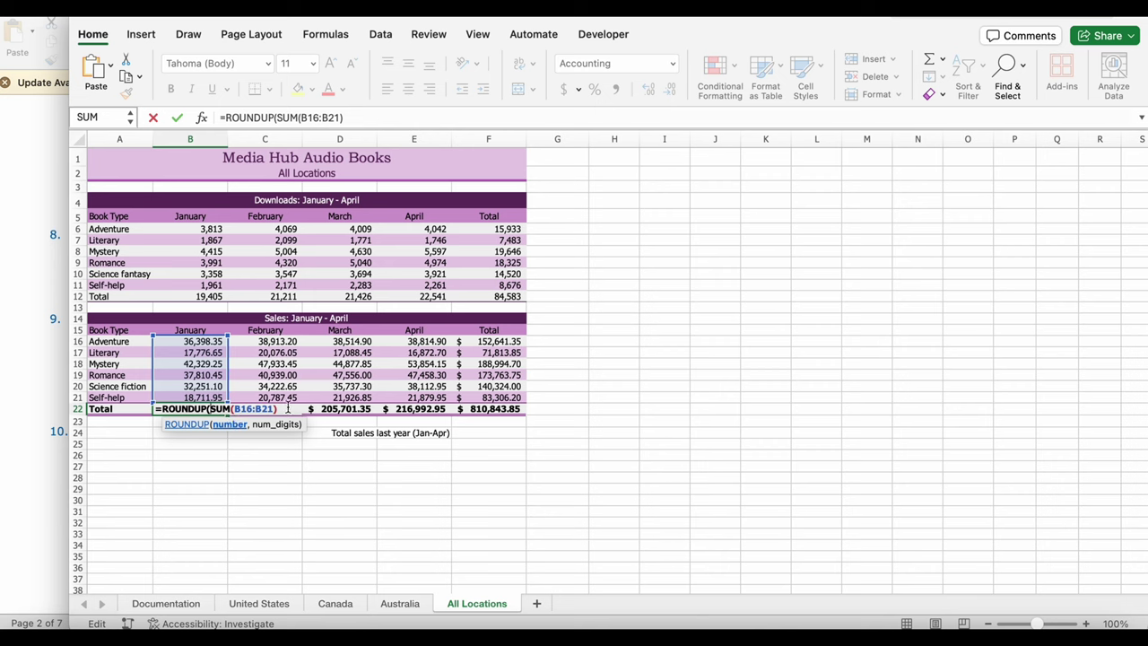
text(,)
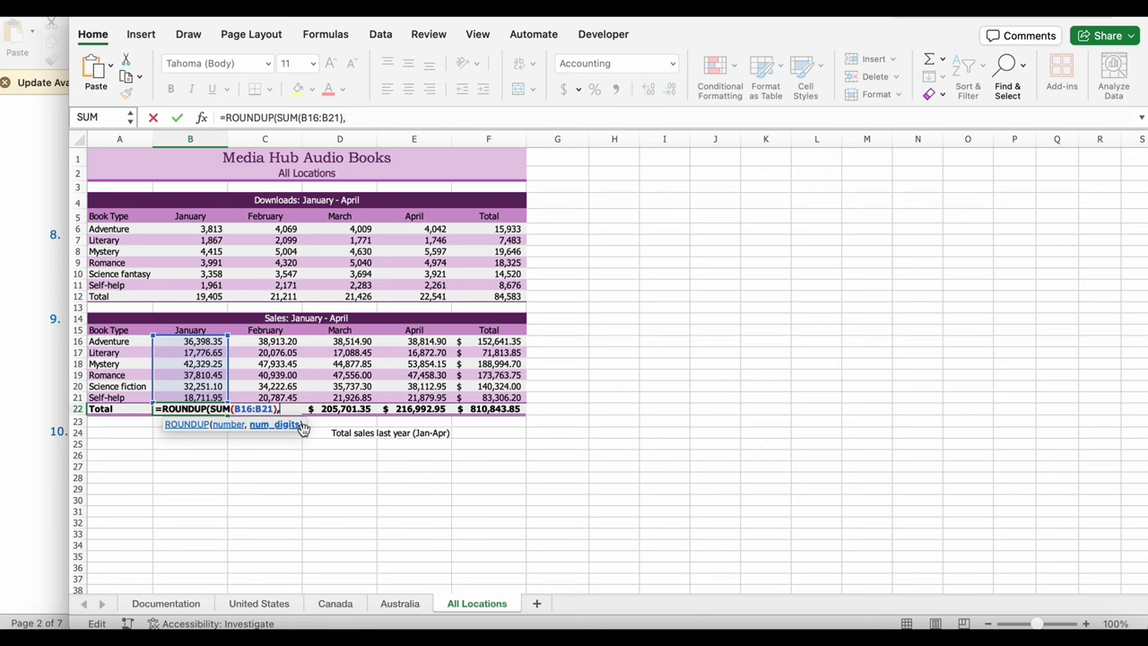
text(0))
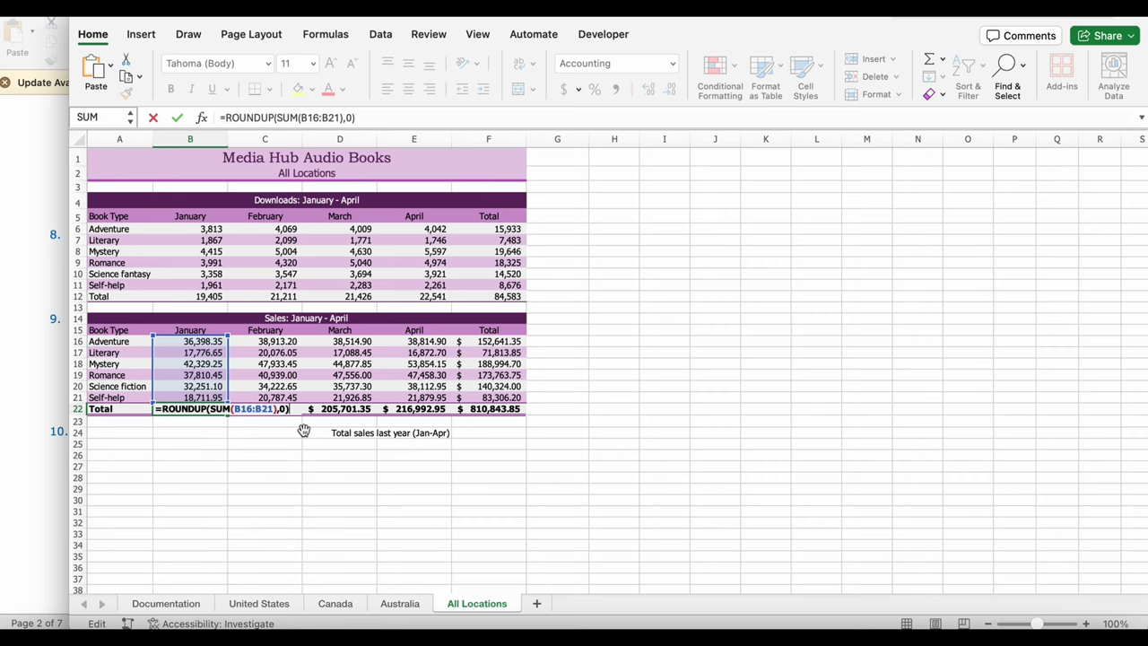
key(Return)
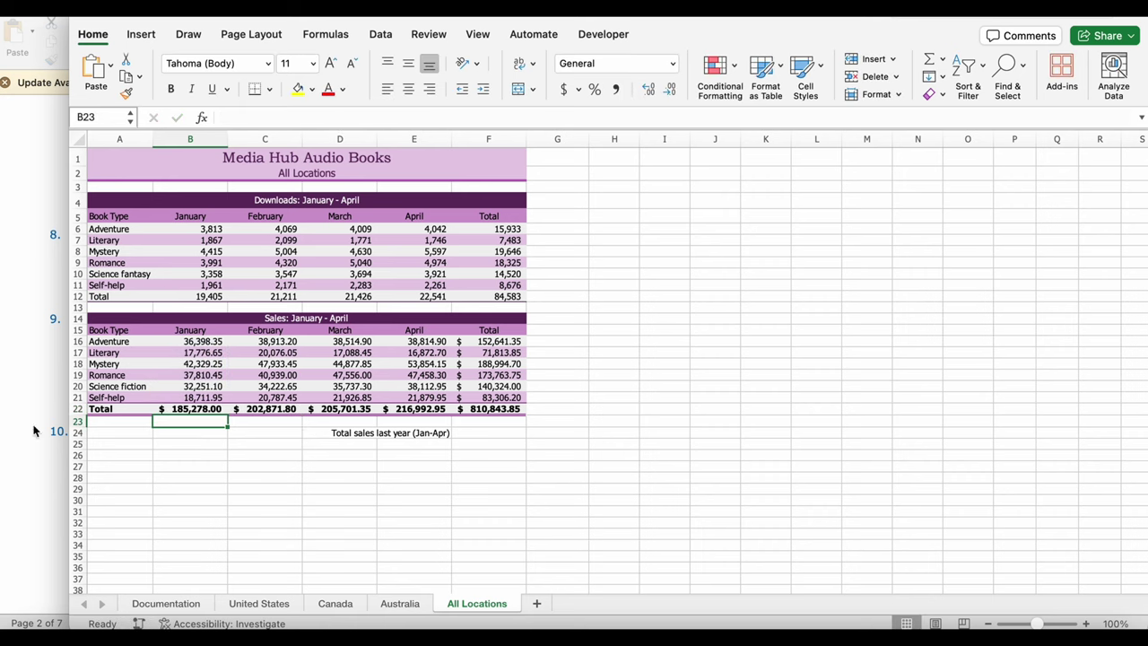
click(38, 432)
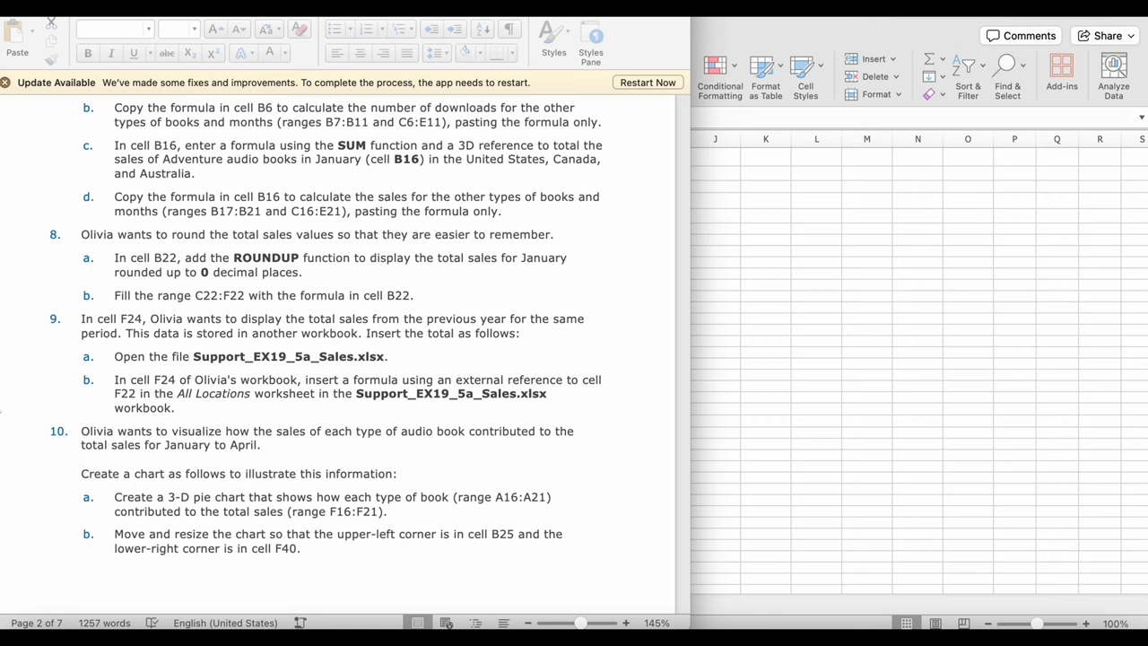
Paste B22's ROUNDUP total formula into C22:F22 as formulas only.
click(947, 418)
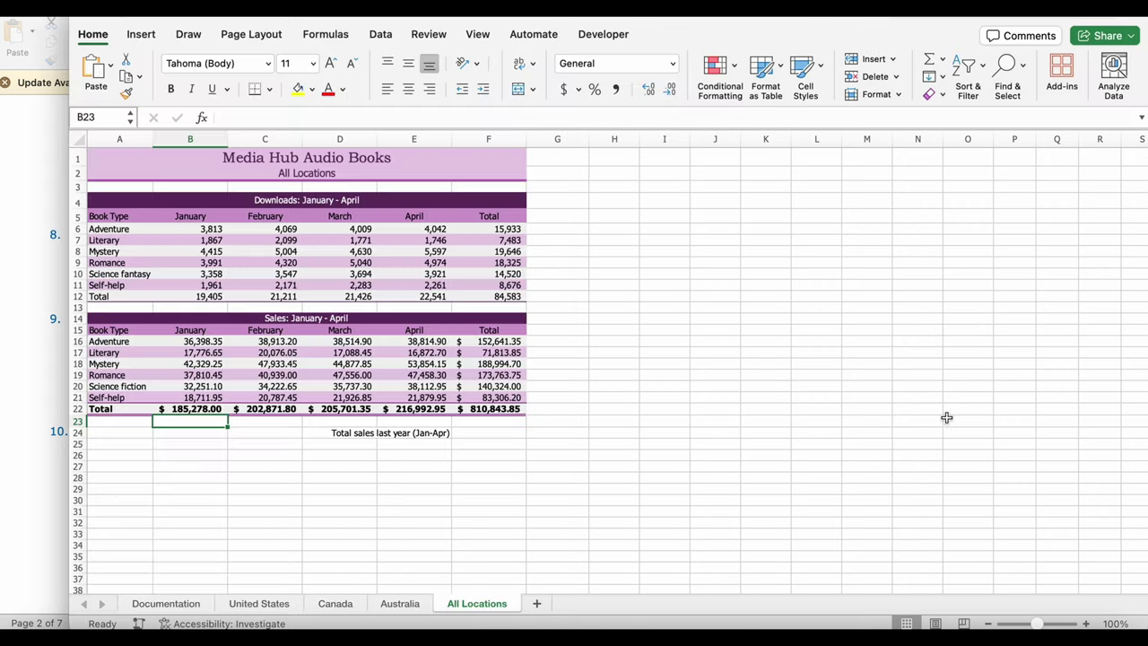
click(209, 408)
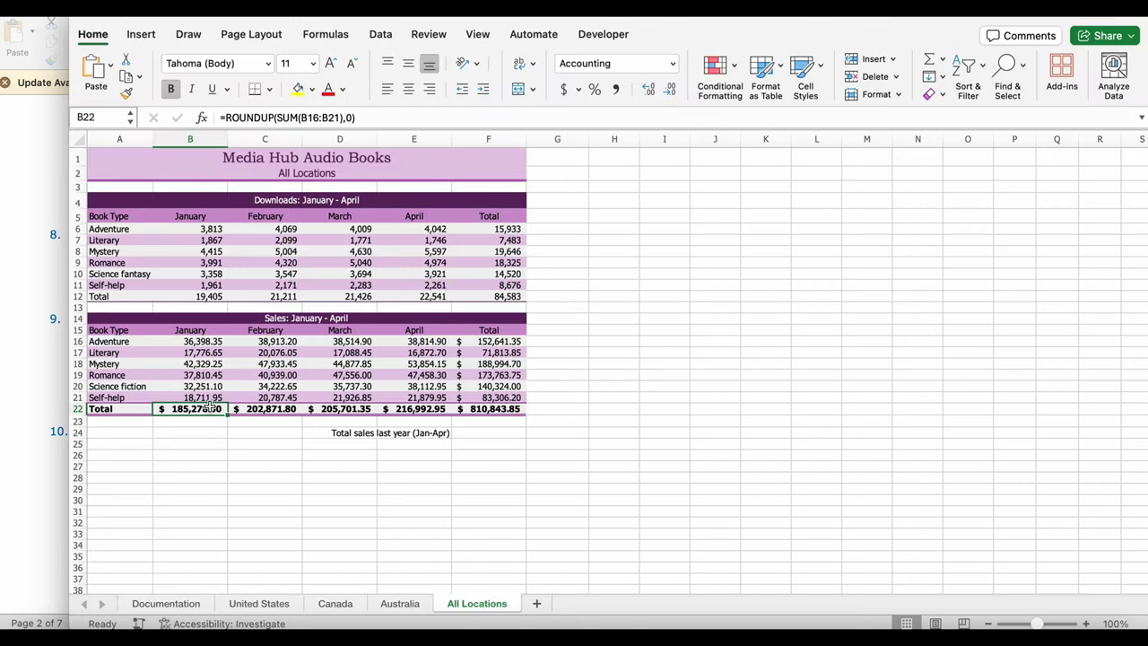
key(cmd+c)
click(8, 385)
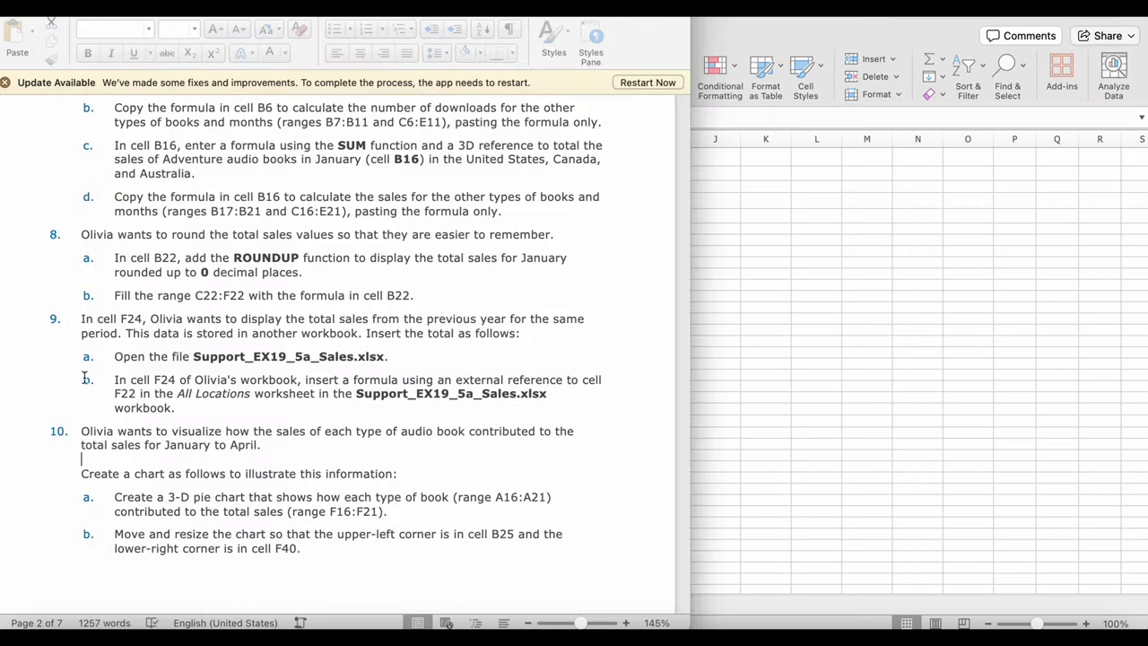
click(879, 261)
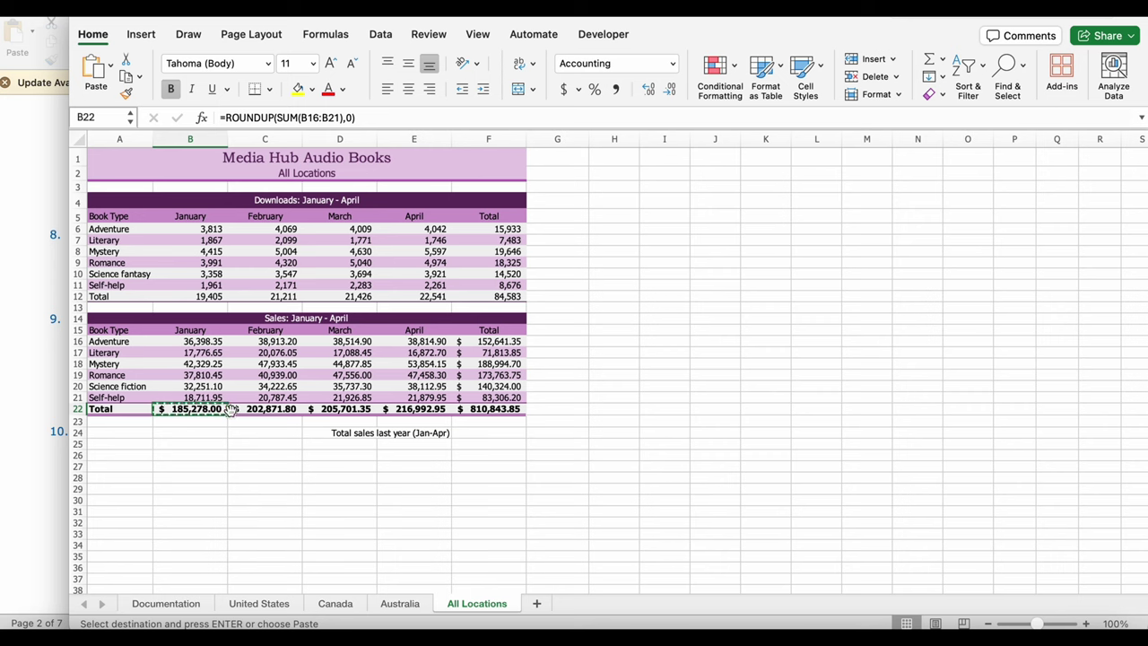
drag(232, 410, 463, 413)
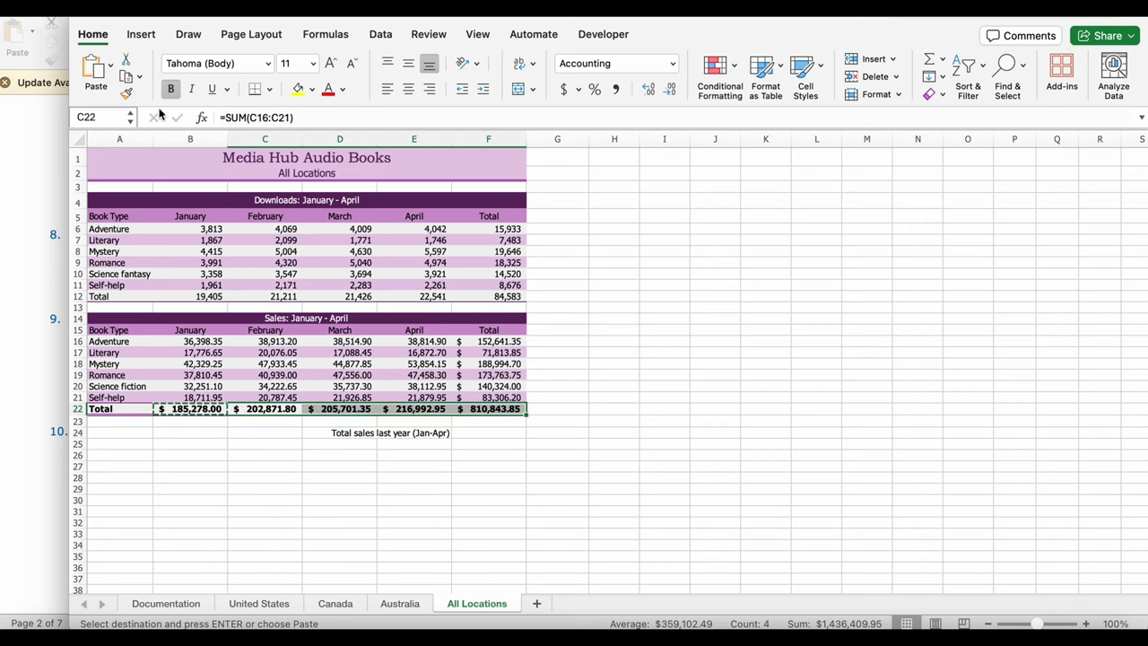
click(110, 64)
click(137, 130)
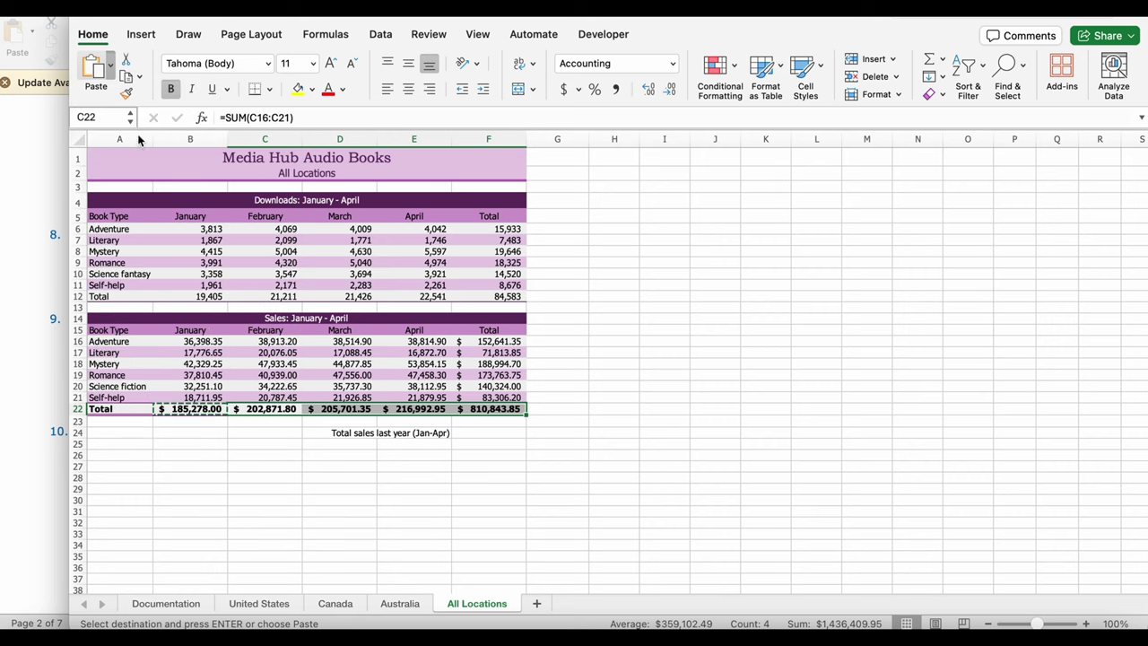
click(264, 464)
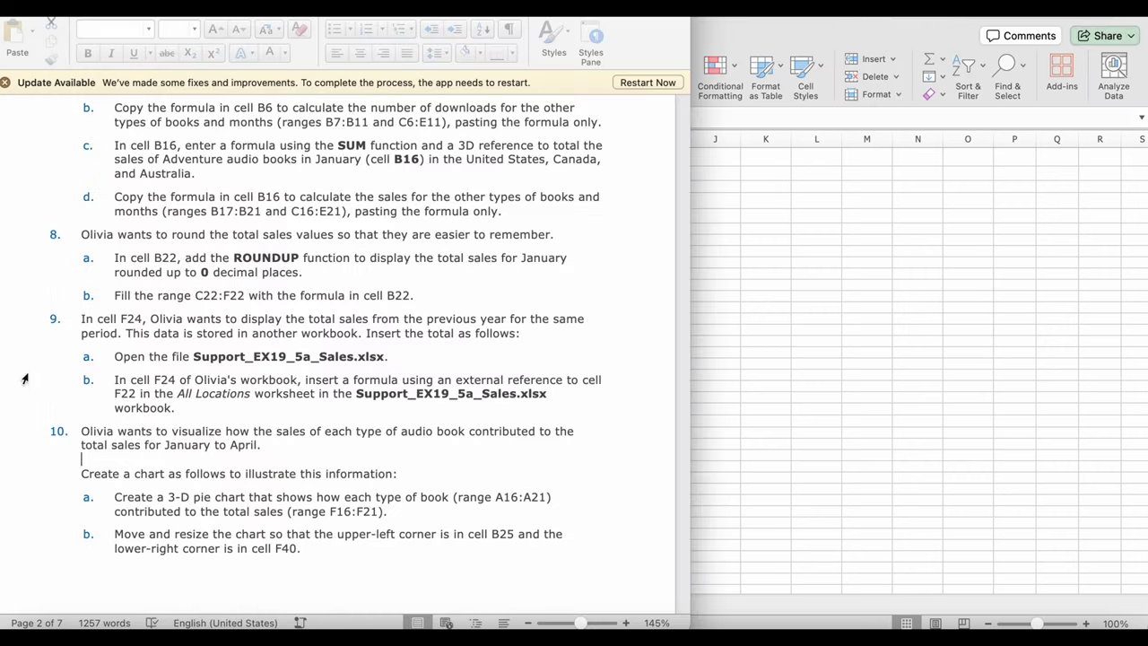
Scroll the Word instructions to the step on last year's sales reference.
click(34, 381)
scroll(496, 524, down, 1)
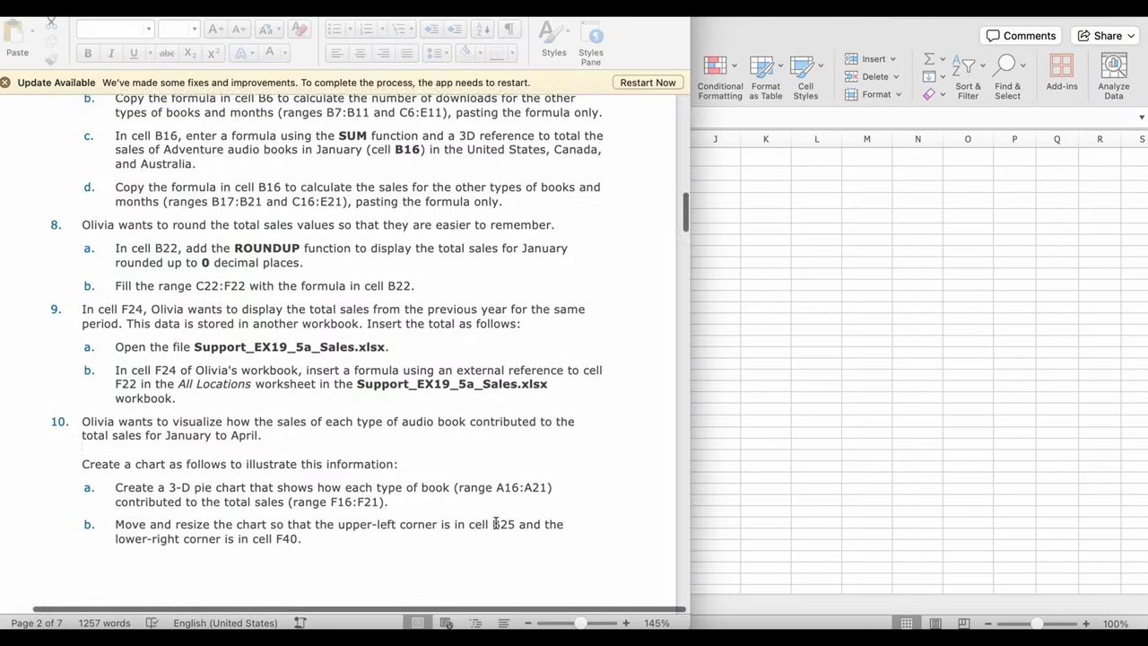
scroll(496, 524, down, 3)
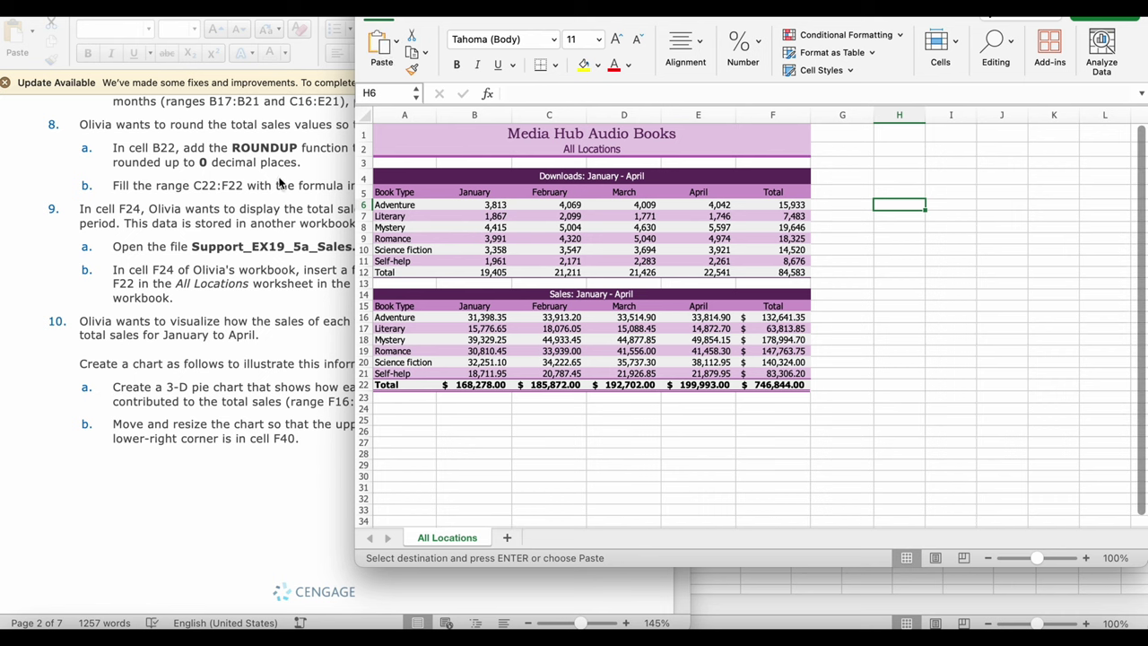
click(254, 237)
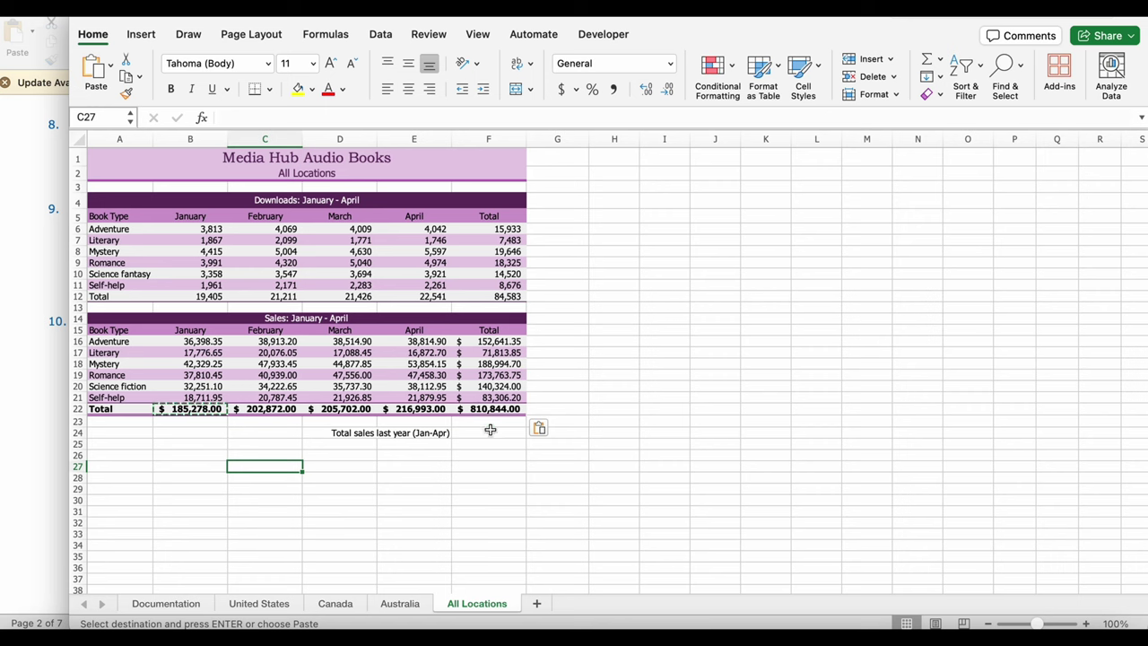
Link F24 to F22 of Support_EX19_5a_Sales.xlsx, showing $746,844.00.
click(489, 431)
key(Escape)
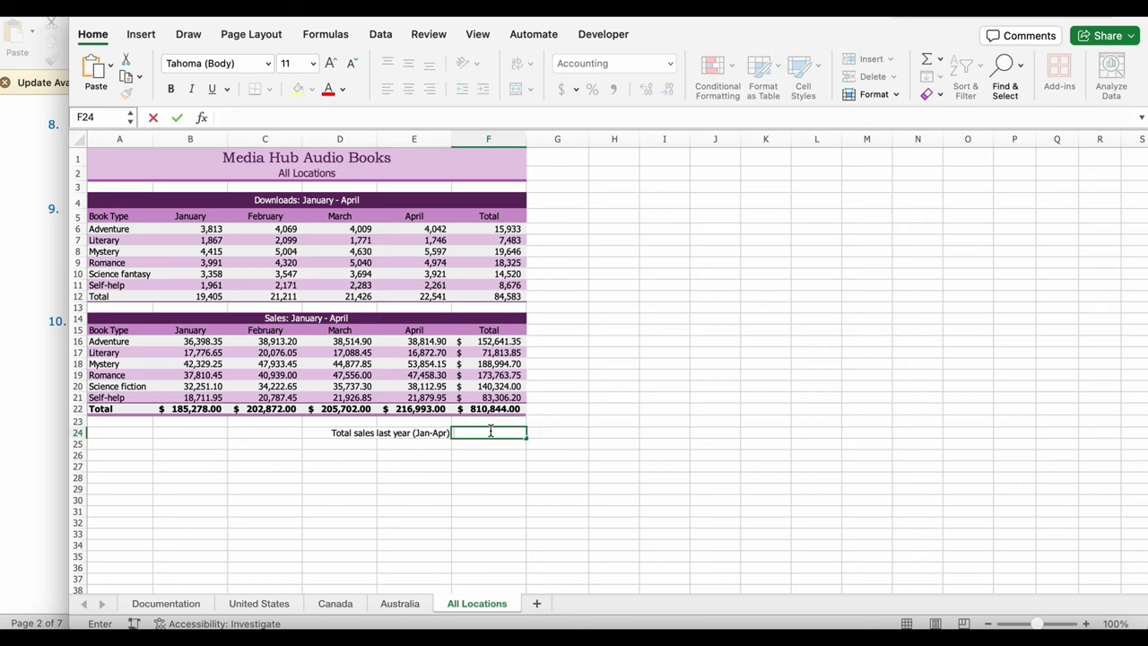
text(=)
click(571, 637)
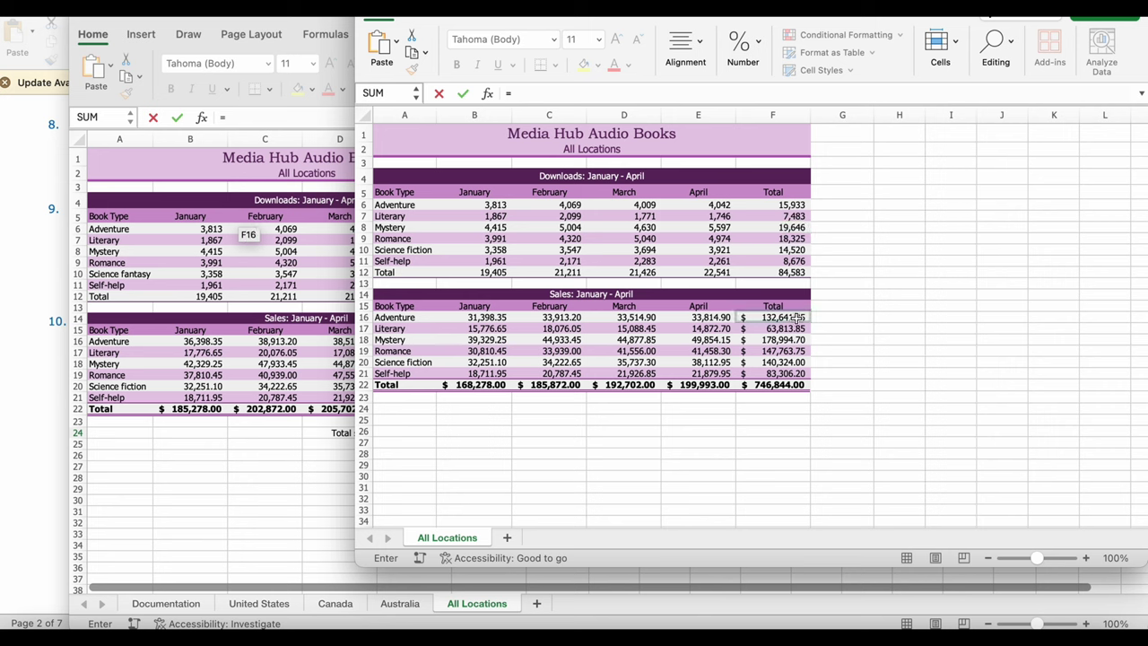
click(793, 384)
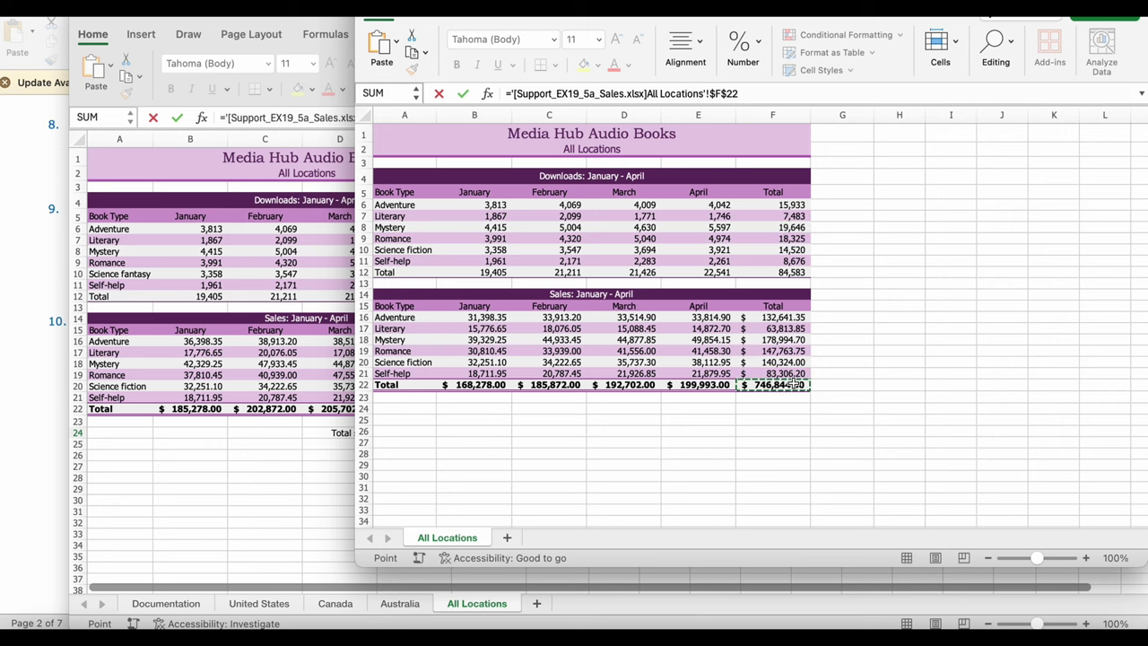
key(Return)
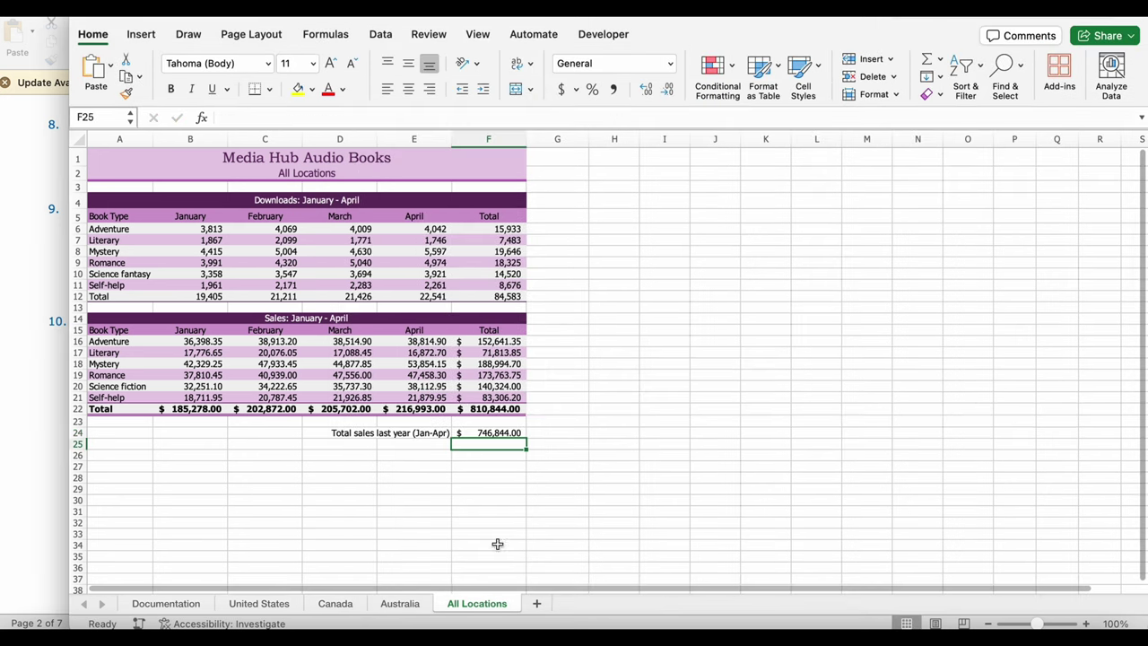
click(24, 449)
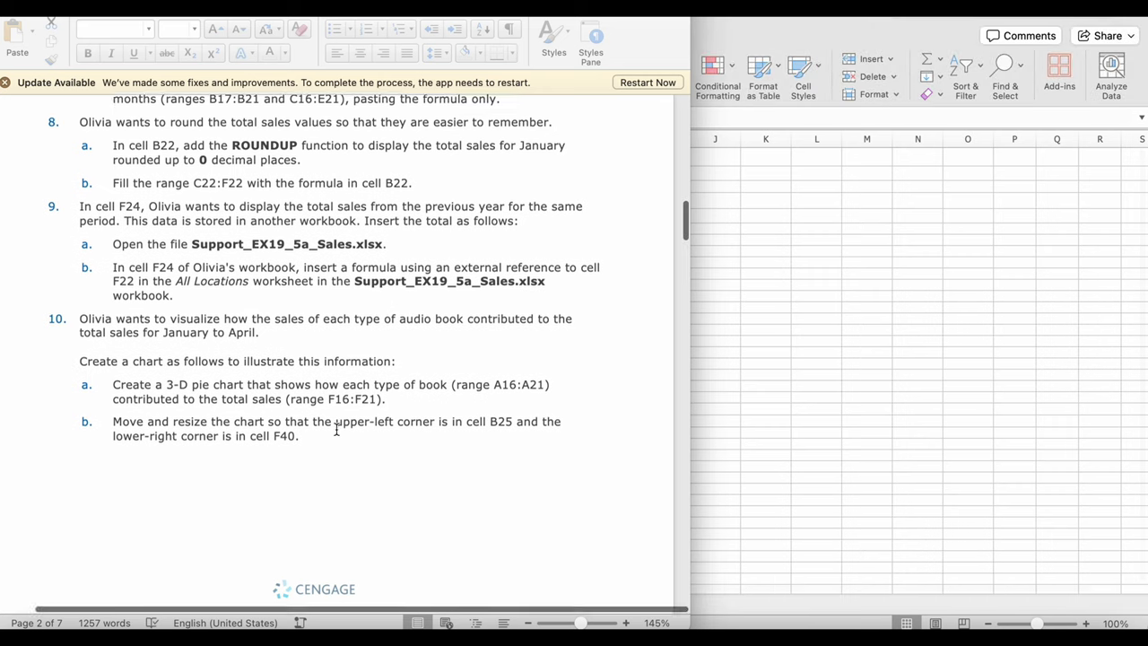
scroll(334, 429, down, 2)
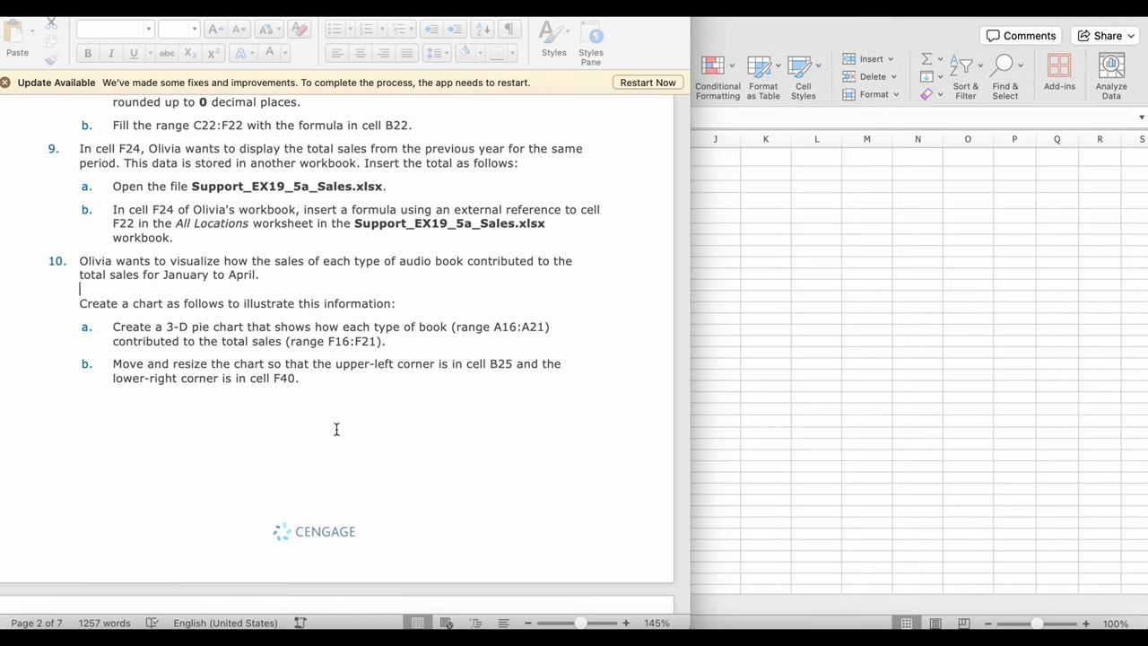